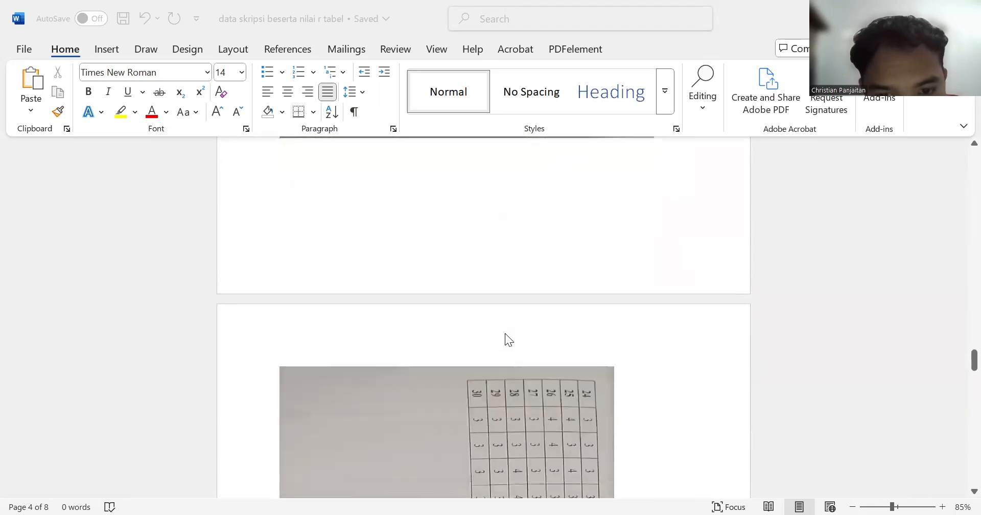
{"action": "scroll", "coordinate": [505, 333], "scroll_direction": "down", "scroll_amount": 3}
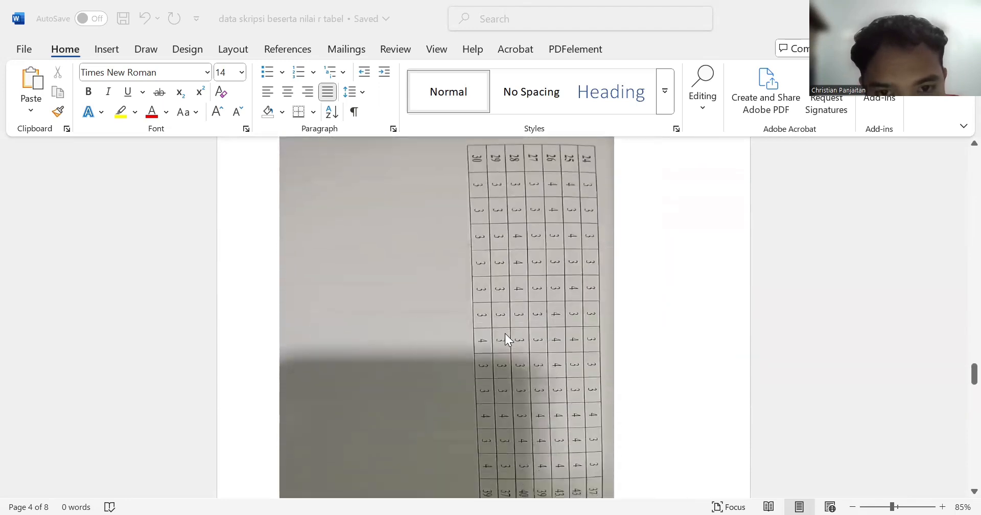
{"action": "scroll", "coordinate": [504, 333], "scroll_direction": "up", "scroll_amount": 3}
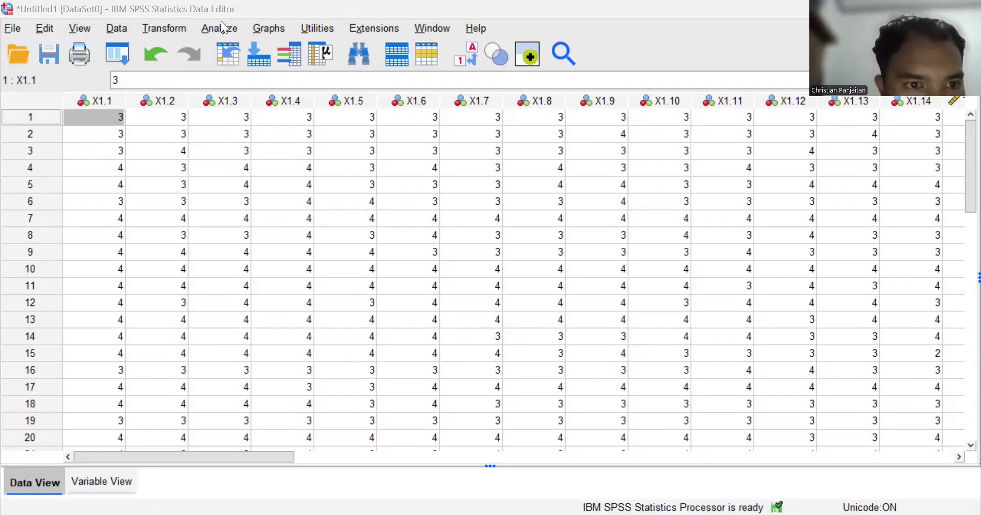
Open the Bivariate Correlations analysis for the dataset and remove all X2 variables from its analysis list.
{"action": "left_click", "coordinate": [220, 27]}
{"action": "mouse_move", "coordinate": [381, 212]}
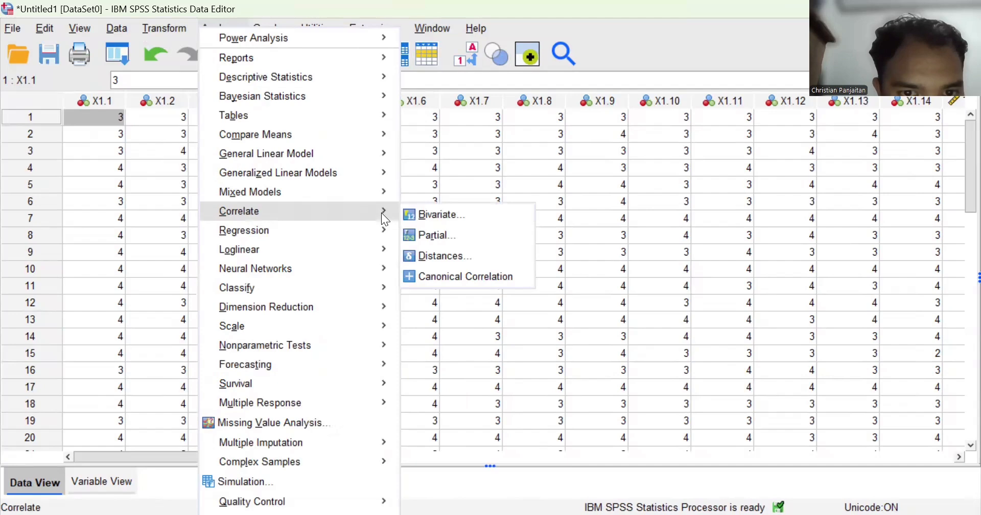
{"action": "left_click", "coordinate": [417, 213]}
{"action": "left_click", "coordinate": [480, 168]}
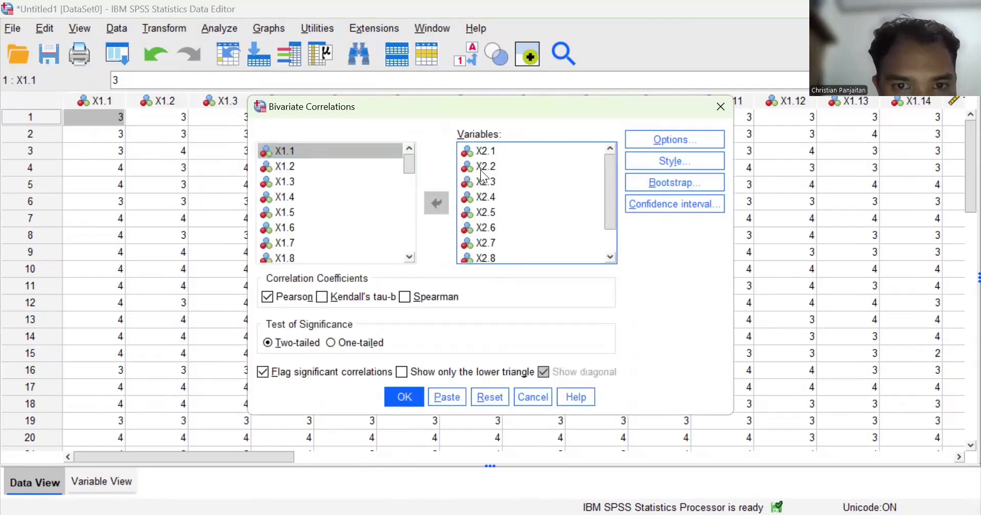
{"action": "key", "text": "ctrl+a"}
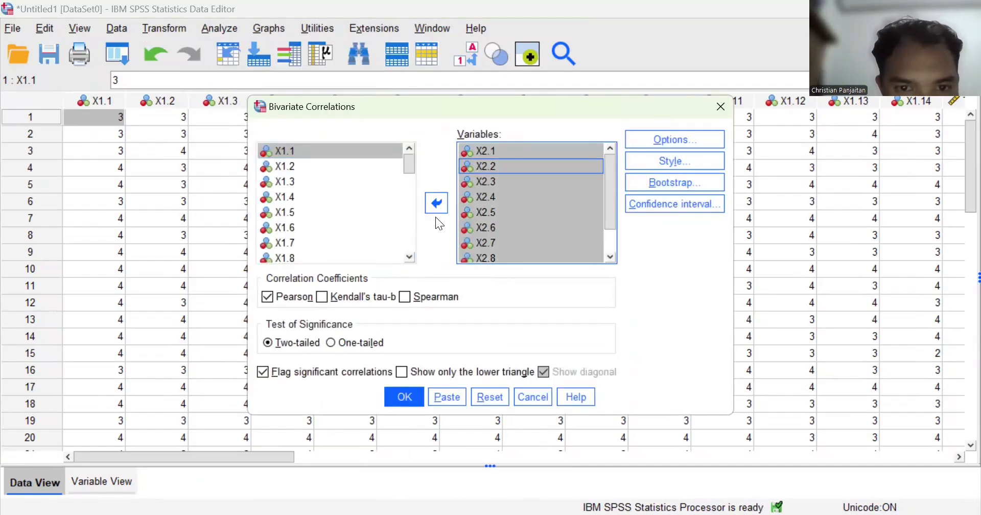
{"action": "left_click", "coordinate": [430, 204]}
Add variables X1.1 through X1.14 and Total_X1 to the analysis and run the two-tailed Pearson correlation.
{"action": "scroll", "coordinate": [346, 192], "scroll_direction": "up", "scroll_amount": 3}
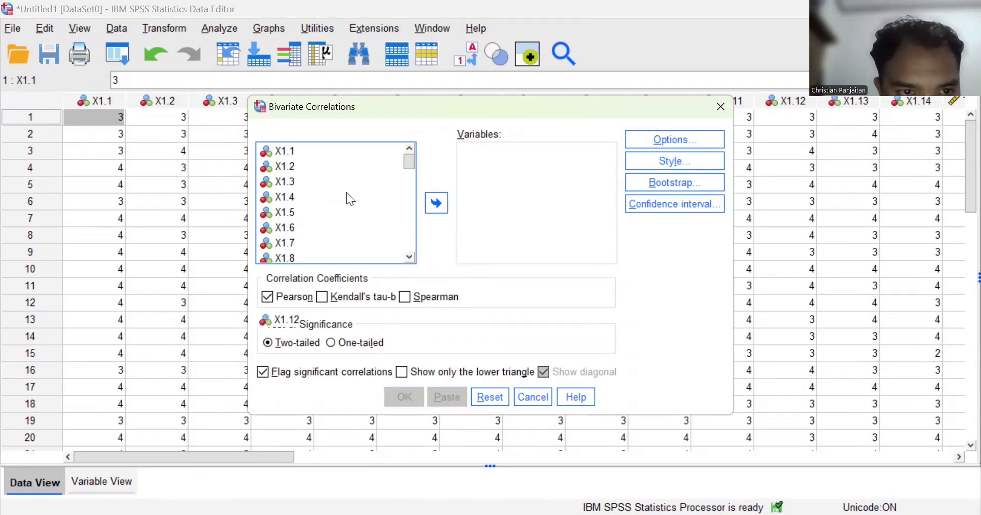
{"action": "left_click", "coordinate": [326, 152]}
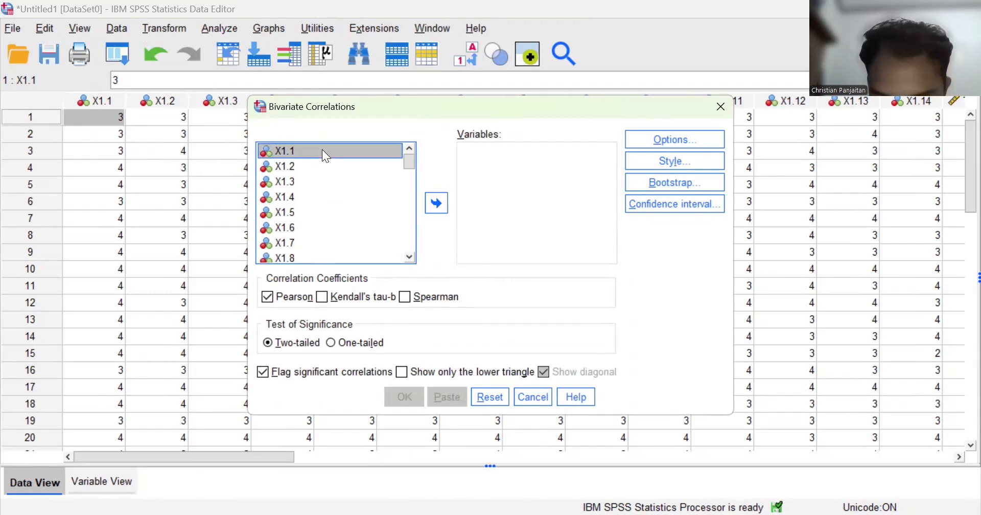
{"action": "key", "text": "shift+Down"}
{"action": "key", "text": "shift+Down"}
{"action": "key", "text": "shift+Down"}
{"action": "key", "text": "shift+Down"}
{"action": "key", "text": "shift+Down"}
{"action": "key", "text": "shift+Down"}
{"action": "key", "text": "shift+Down"}
{"action": "key", "text": "shift+Down"}
{"action": "key", "text": "shift+Down"}
{"action": "key", "text": "shift+Down"}
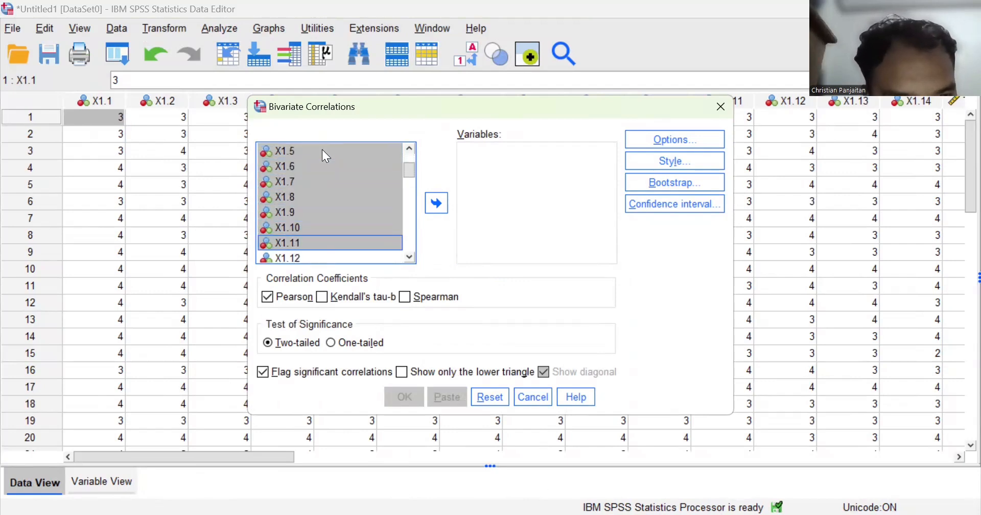
{"action": "key", "text": "shift+Down"}
{"action": "key", "text": "shift+Down"}
{"action": "key", "text": "shift+Down"}
{"action": "key", "text": "shift+Down"}
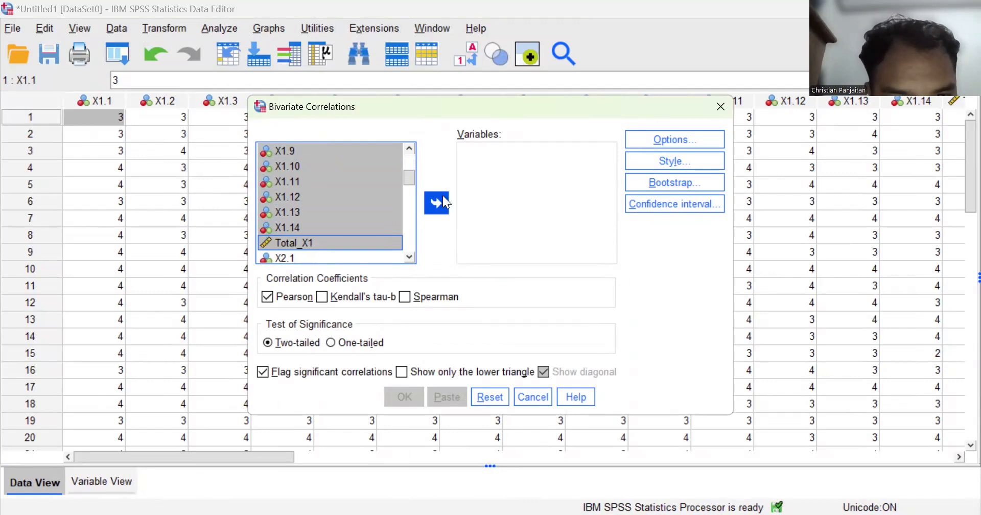
{"action": "left_click", "coordinate": [443, 196]}
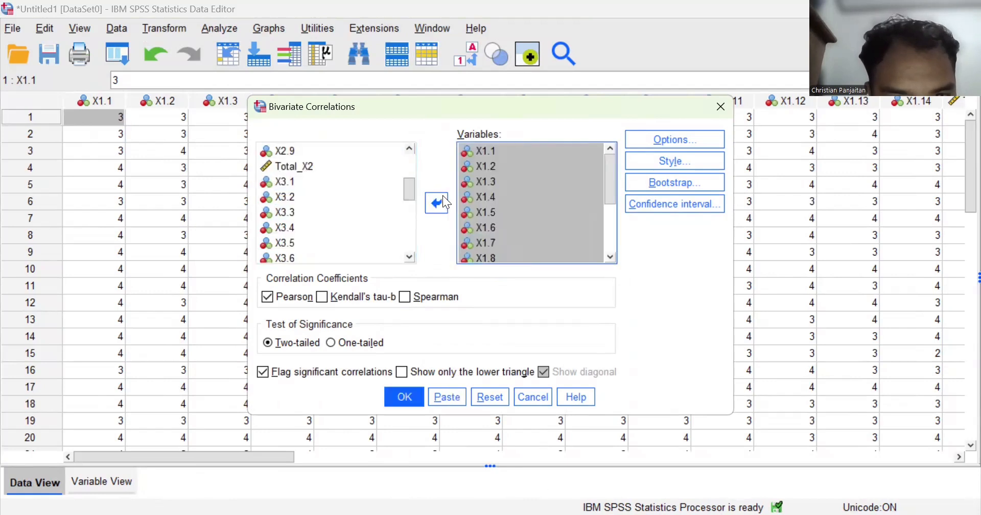
{"action": "left_click", "coordinate": [406, 395]}
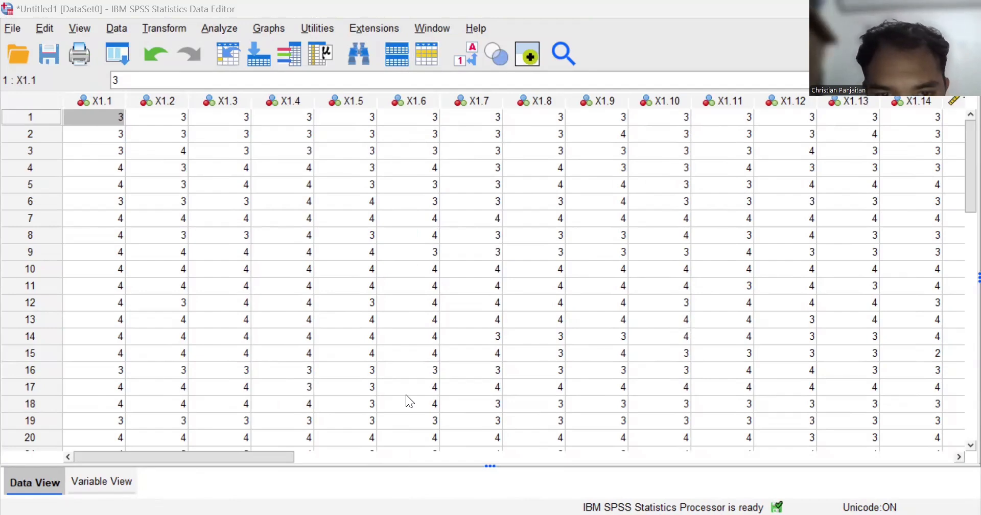
Examine the X1 correlation table, especially each item's Pearson correlation and significance against Total_X1.
{"action": "scroll", "coordinate": [525, 338], "scroll_direction": "down", "scroll_amount": 1}
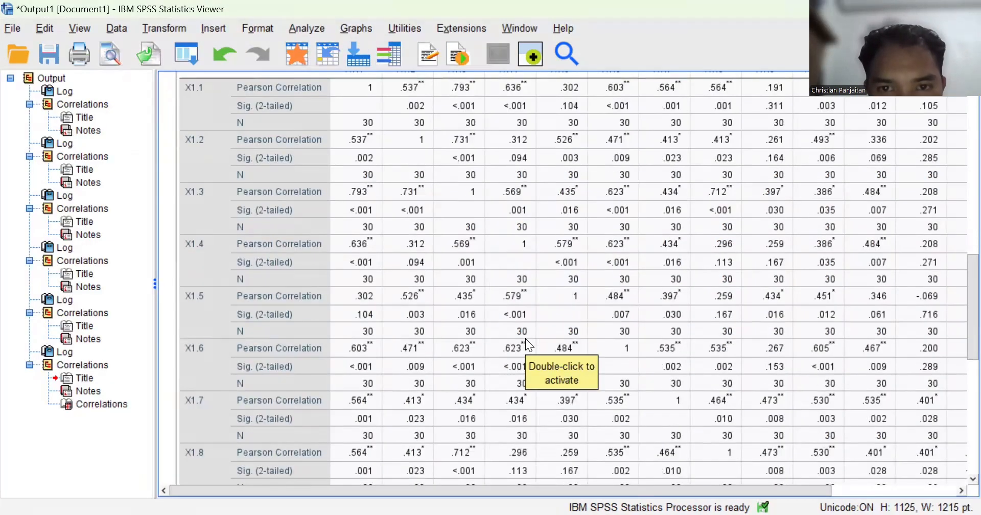
{"action": "scroll", "coordinate": [525, 338], "scroll_direction": "up", "scroll_amount": 1}
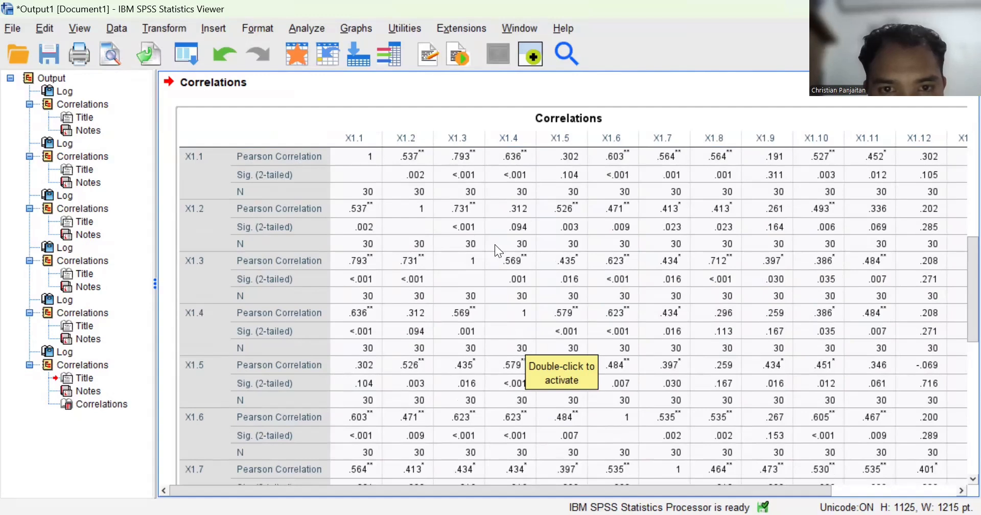
{"action": "scroll", "coordinate": [495, 244], "scroll_direction": "down", "scroll_amount": 5}
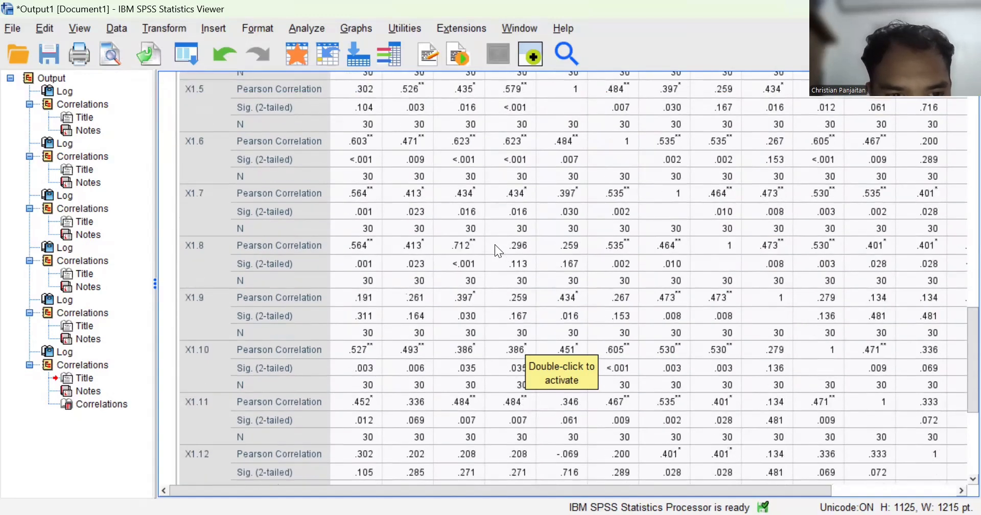
{"action": "scroll", "coordinate": [494, 244], "scroll_direction": "down", "scroll_amount": 4}
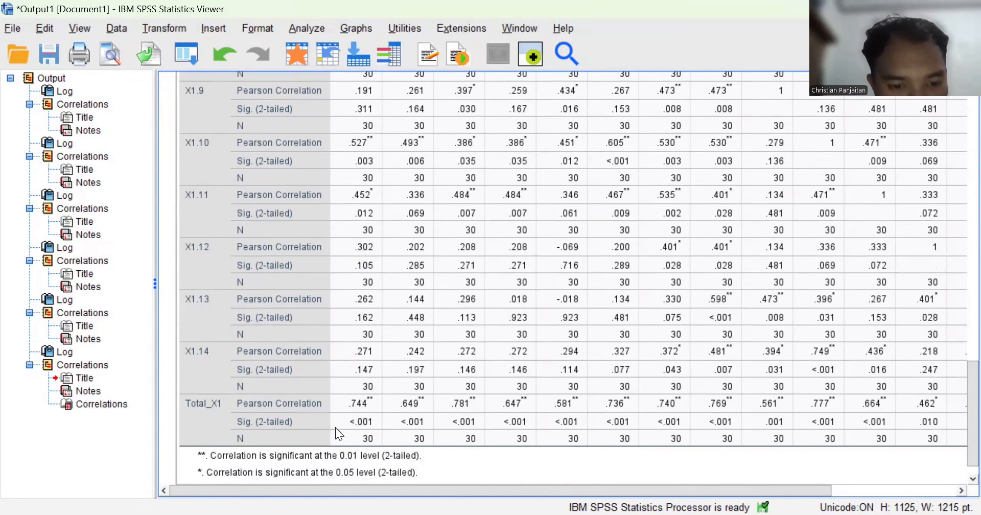
{"action": "left_click_drag", "start_coordinate": [326, 488], "coordinate": [383, 484]}
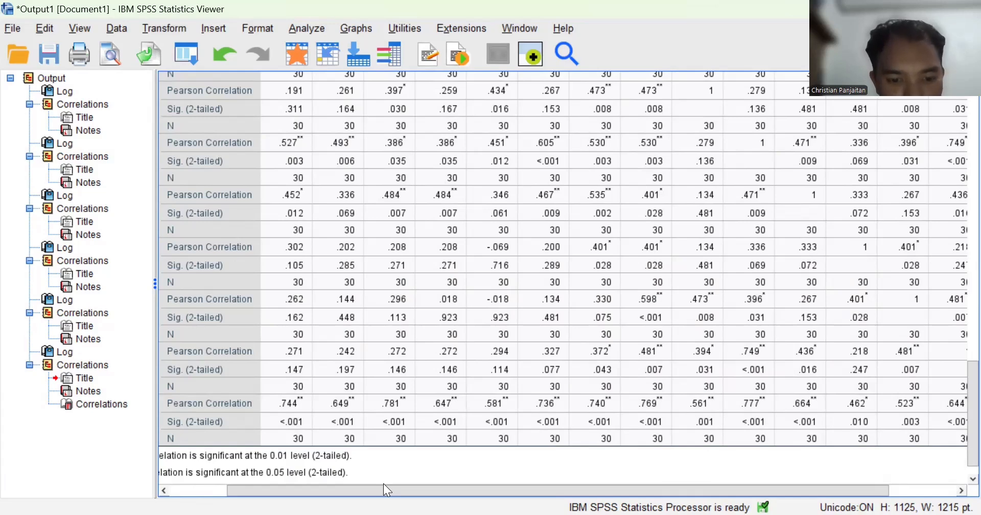
{"action": "left_click", "coordinate": [392, 482]}
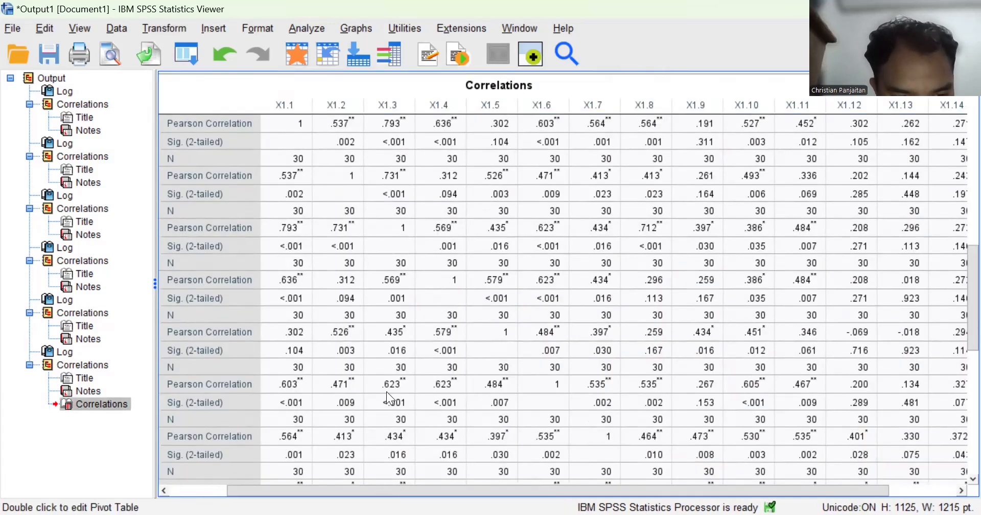
{"action": "scroll", "coordinate": [386, 392], "scroll_direction": "down", "scroll_amount": 3}
{"action": "scroll", "coordinate": [386, 391], "scroll_direction": "down", "scroll_amount": 5}
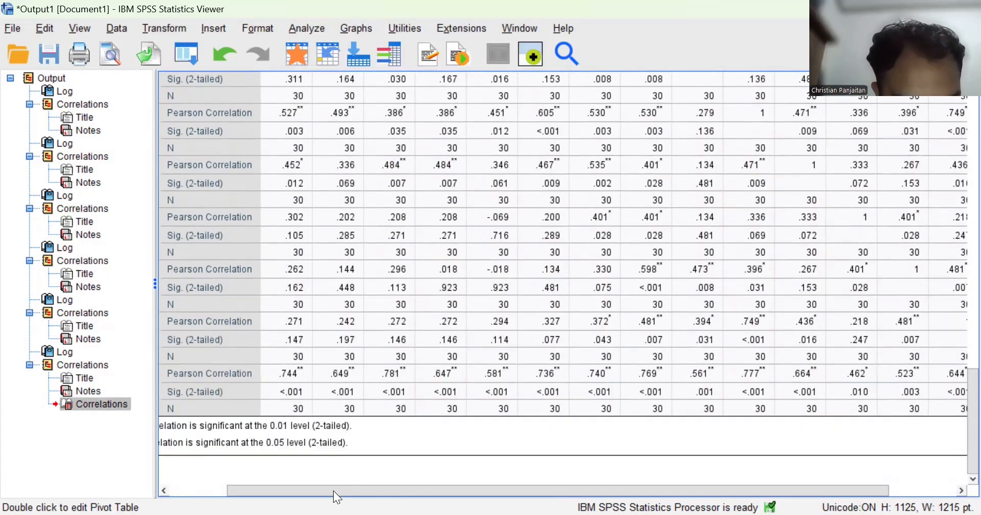
{"action": "left_click_drag", "start_coordinate": [326, 485], "coordinate": [267, 485]}
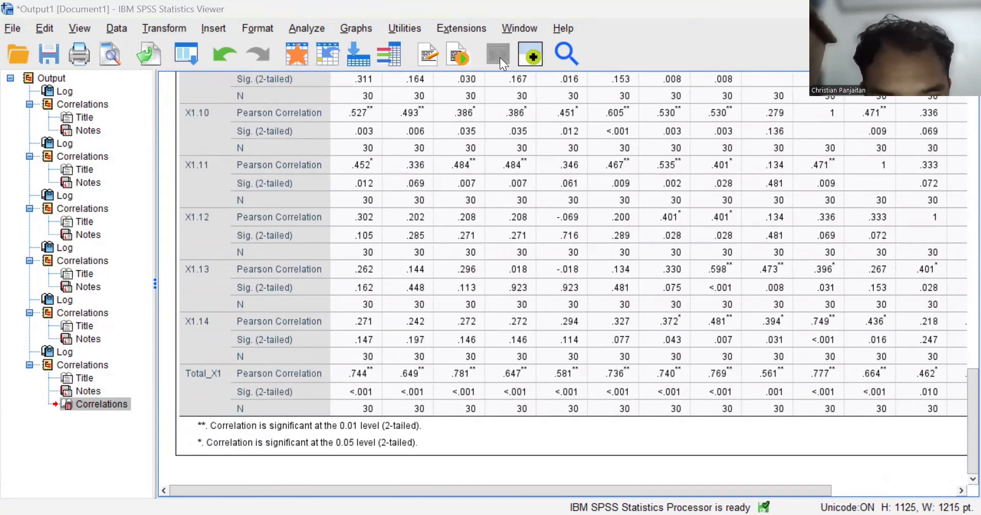
{"action": "key", "text": "alt+Tab"}
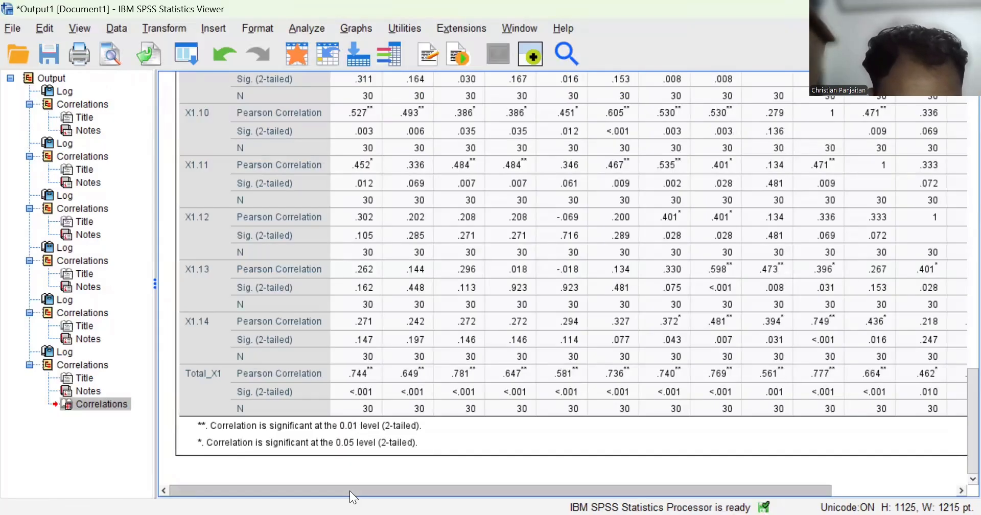
{"action": "left_click_drag", "start_coordinate": [349, 490], "coordinate": [436, 490]}
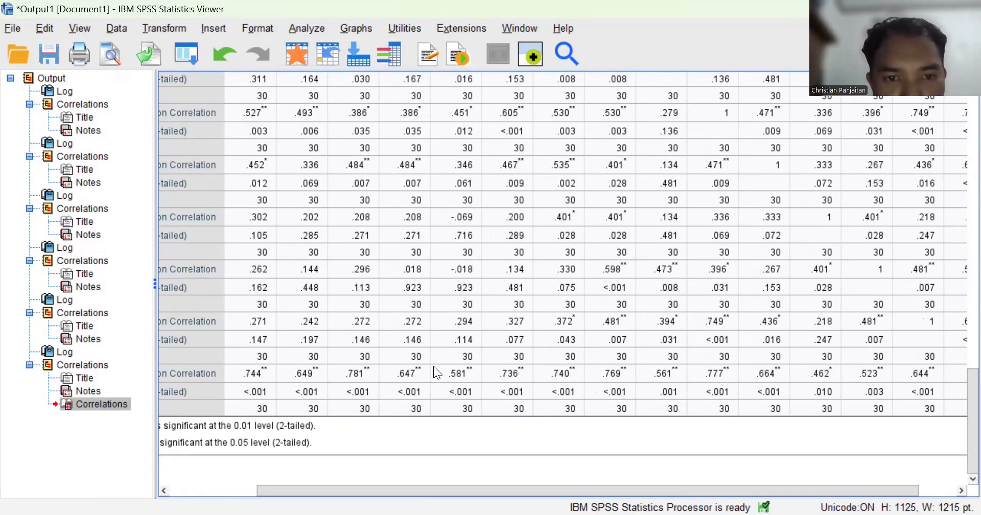
{"action": "scroll", "coordinate": [443, 303], "scroll_direction": "up", "scroll_amount": 3}
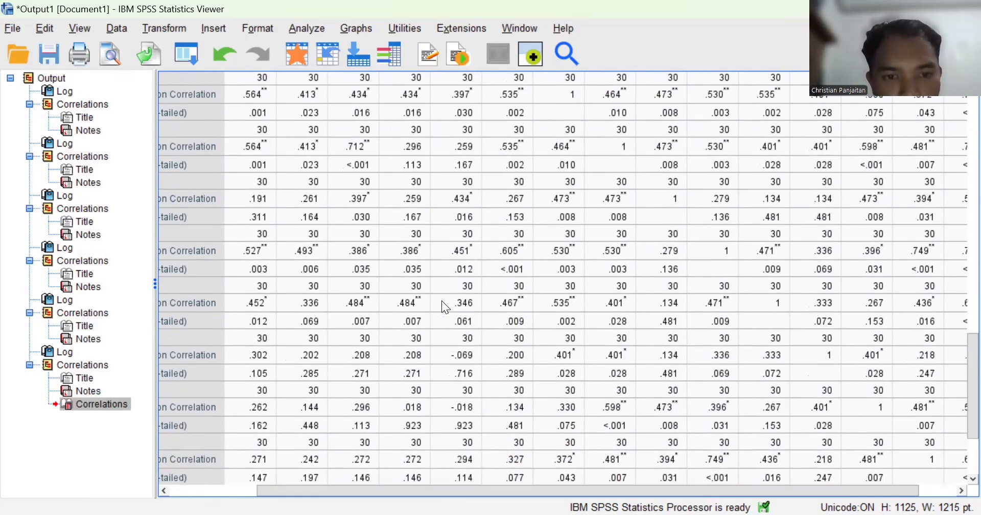
{"action": "scroll", "coordinate": [429, 232], "scroll_direction": "up", "scroll_amount": 4}
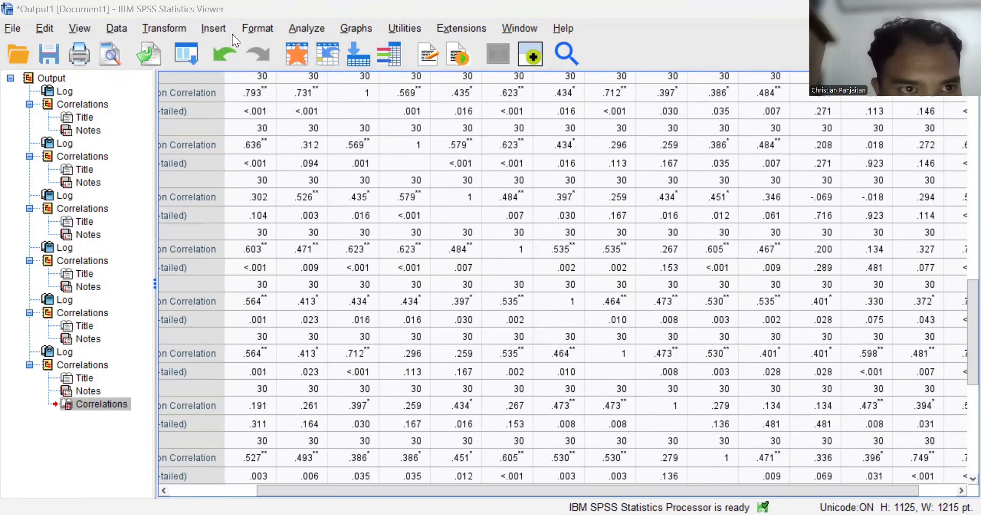
Return to the dataset, reopen Bivariate Correlations and remove all X1 variables from the analysis list.
{"action": "left_click", "coordinate": [186, 53]}
{"action": "left_click", "coordinate": [220, 28]}
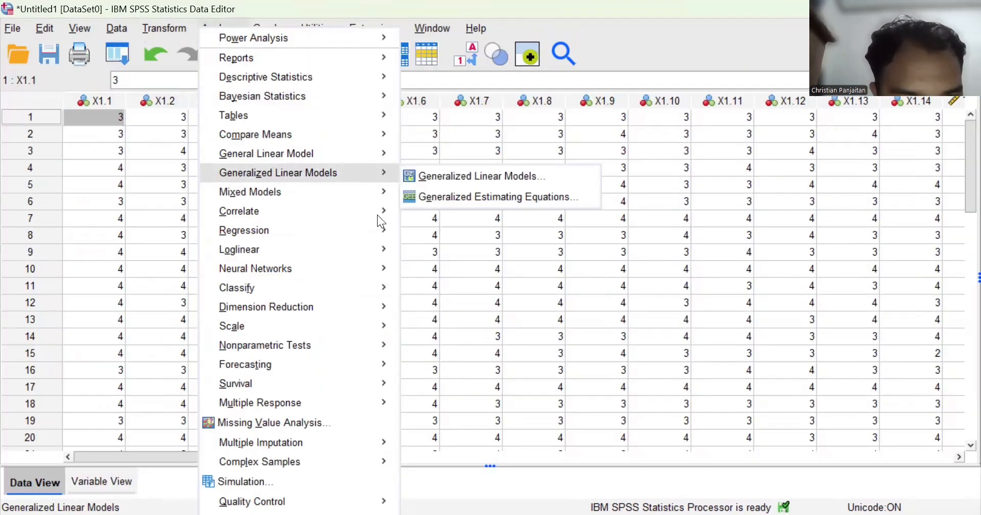
{"action": "mouse_move", "coordinate": [376, 214]}
{"action": "left_click", "coordinate": [431, 214]}
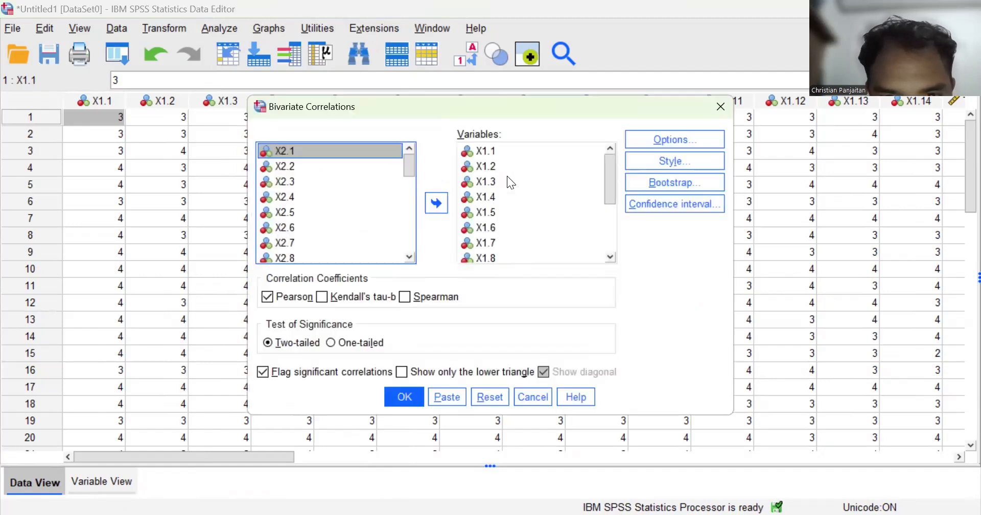
{"action": "left_click", "coordinate": [506, 167]}
{"action": "key", "text": "ctrl+a"}
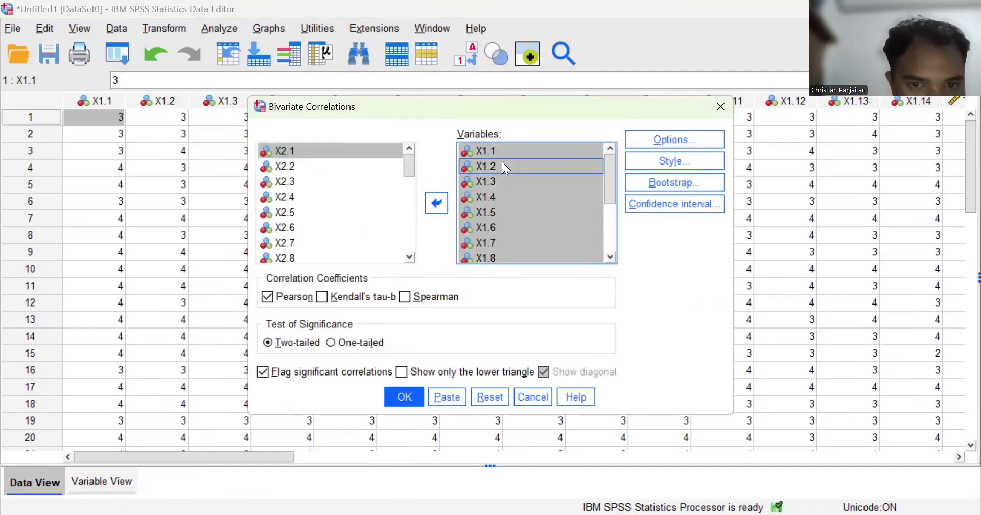
{"action": "left_click", "coordinate": [436, 203]}
Add variables X2.1 through X2.9 and Total_X2 to the analysis and run the two-tailed Pearson correlation.
{"action": "scroll", "coordinate": [367, 203], "scroll_direction": "down", "scroll_amount": 5}
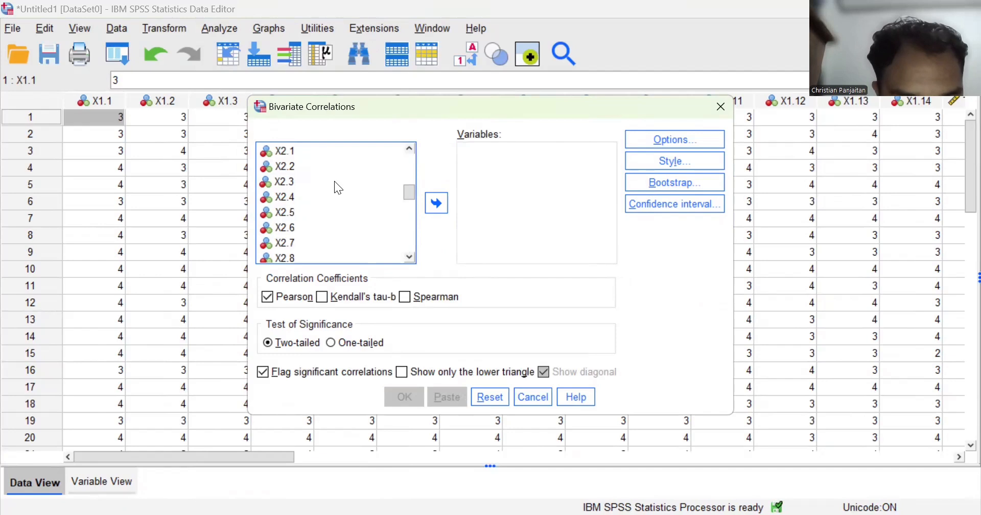
{"action": "left_click_drag", "start_coordinate": [409, 190], "coordinate": [409, 186]}
{"action": "left_click", "coordinate": [324, 182]}
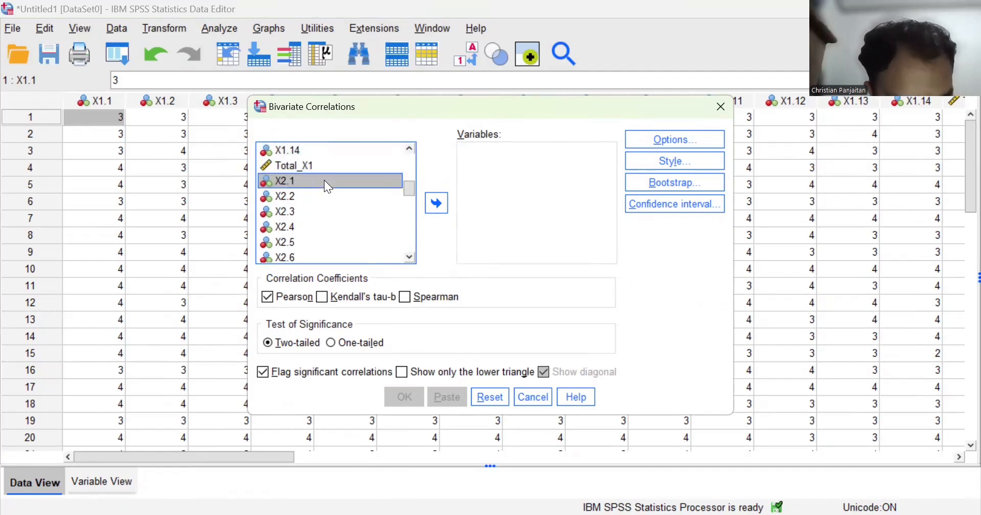
{"action": "key", "text": "shift+Down"}
{"action": "key", "text": "shift+Down"}
{"action": "key", "text": "shift+Down"}
{"action": "key", "text": "shift+Down"}
{"action": "key", "text": "shift+Down"}
{"action": "key", "text": "shift+Down"}
{"action": "key", "text": "shift+Down"}
{"action": "key", "text": "shift+Down"}
{"action": "key", "text": "shift+Down"}
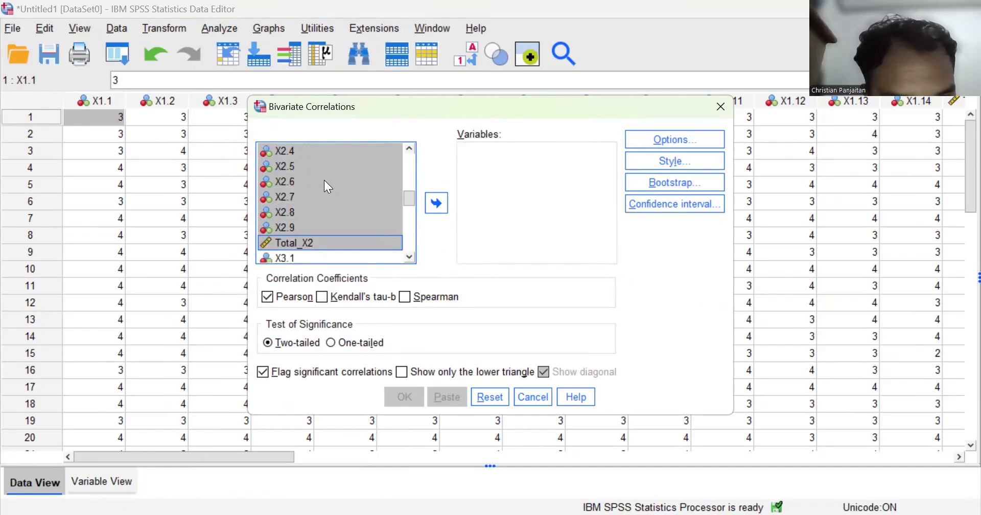
{"action": "left_click", "coordinate": [435, 203]}
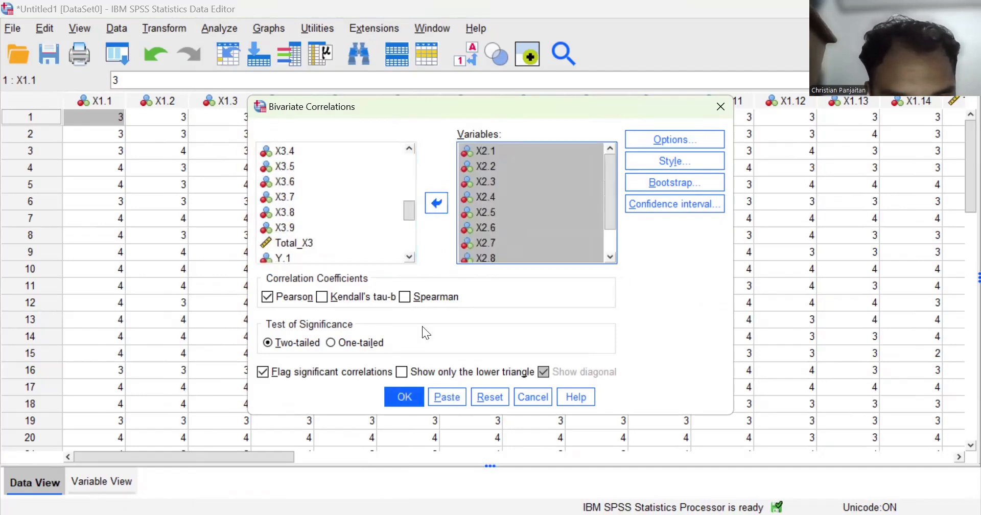
{"action": "left_click", "coordinate": [399, 398]}
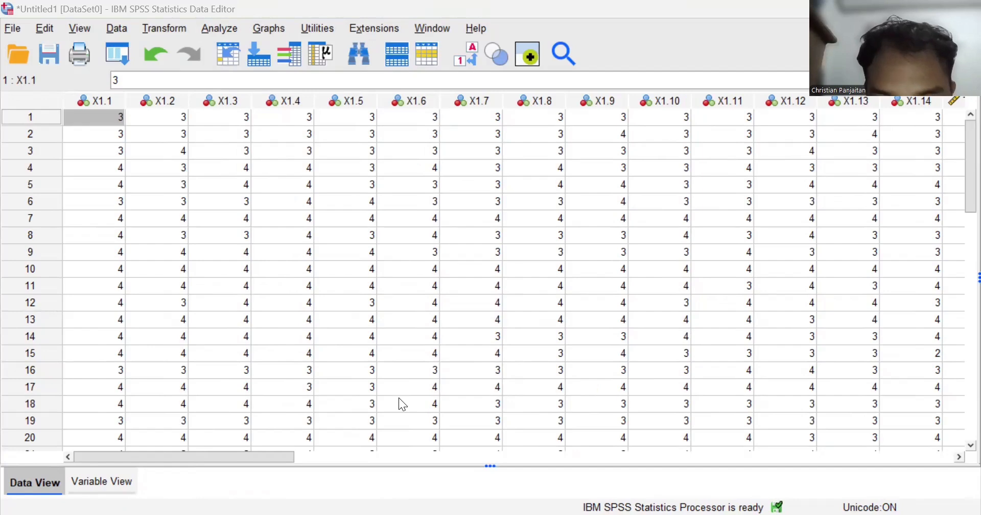
Examine the X2 correlation table in the output, especially each item's Pearson correlation and significance against Total_X2.
{"action": "key", "text": "alt+Tab"}
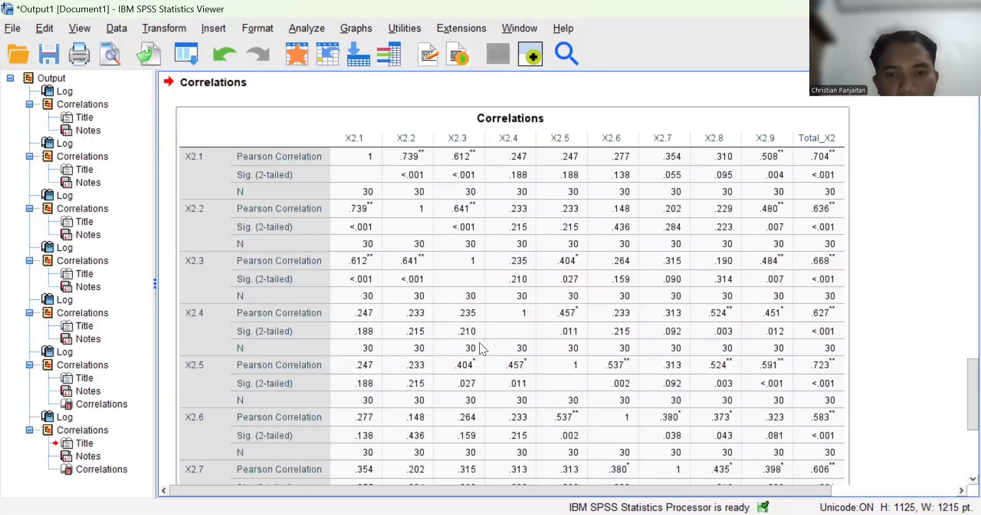
{"action": "scroll", "coordinate": [479, 343], "scroll_direction": "down", "scroll_amount": 3}
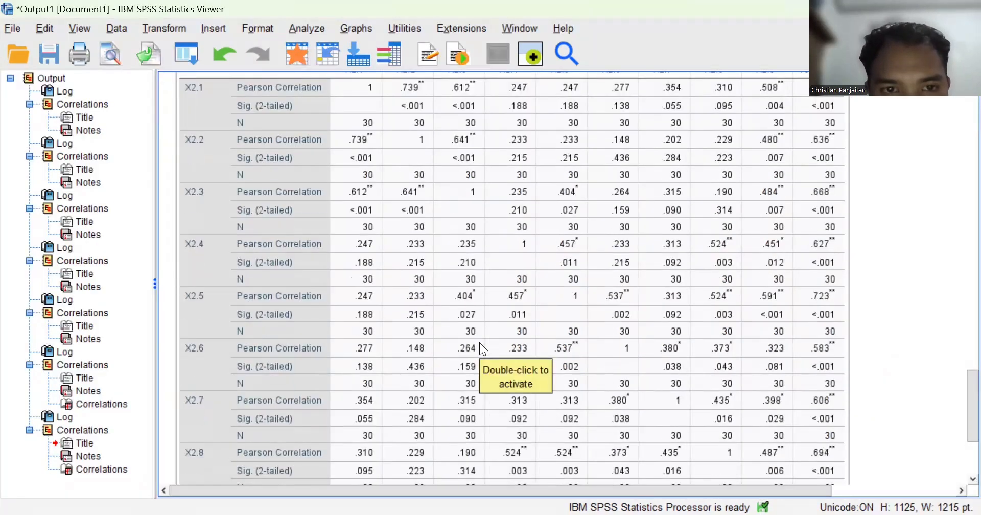
{"action": "scroll", "coordinate": [479, 342], "scroll_direction": "up", "scroll_amount": 6}
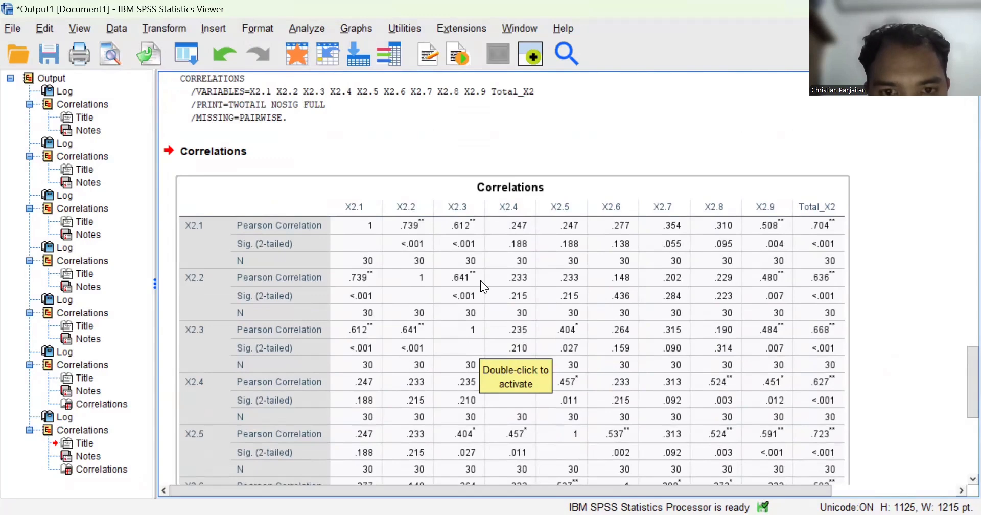
{"action": "scroll", "coordinate": [480, 281], "scroll_direction": "down", "scroll_amount": 5}
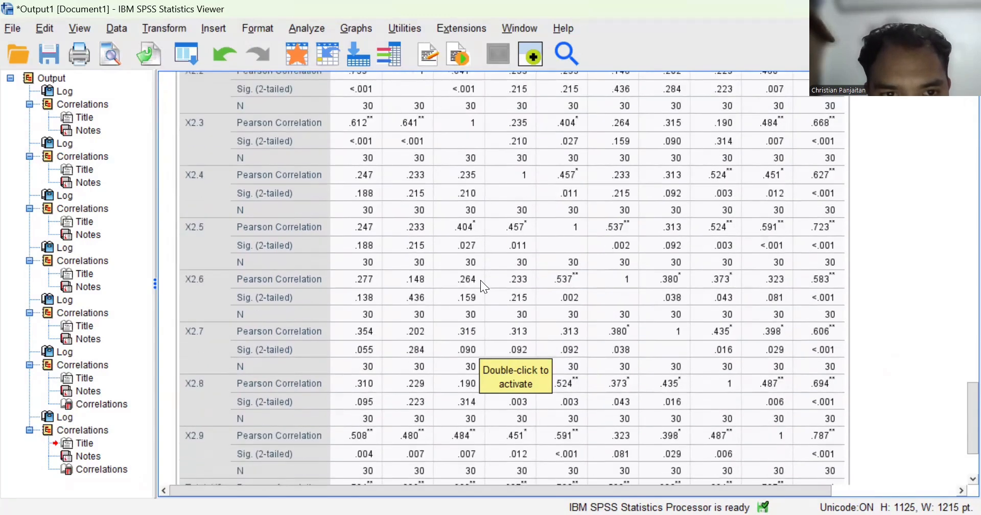
{"action": "scroll", "coordinate": [480, 280], "scroll_direction": "down", "scroll_amount": 1}
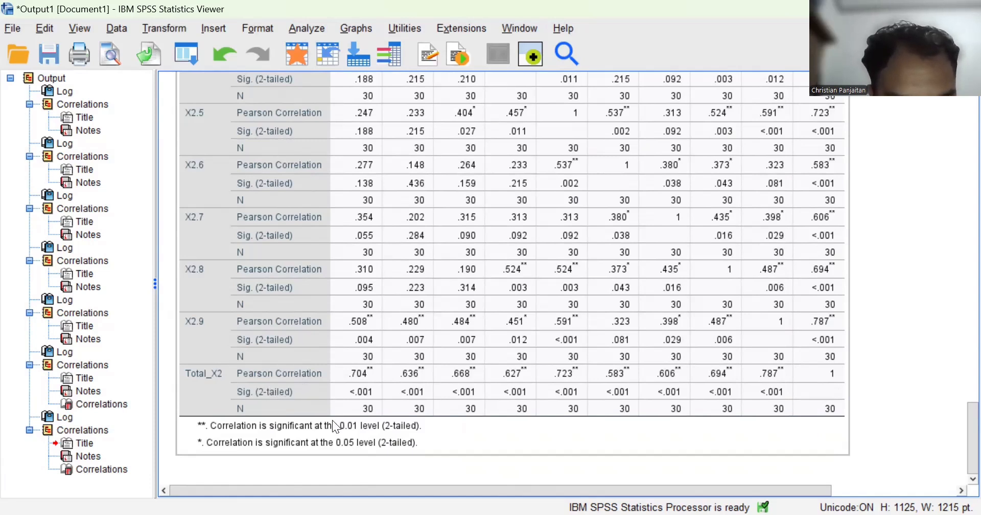
{"action": "mouse_move", "coordinate": [324, 490]}
{"action": "left_mouse_down"}
{"action": "mouse_move", "coordinate": [362, 490]}
{"action": "mouse_move", "coordinate": [336, 488]}
{"action": "left_mouse_up"}
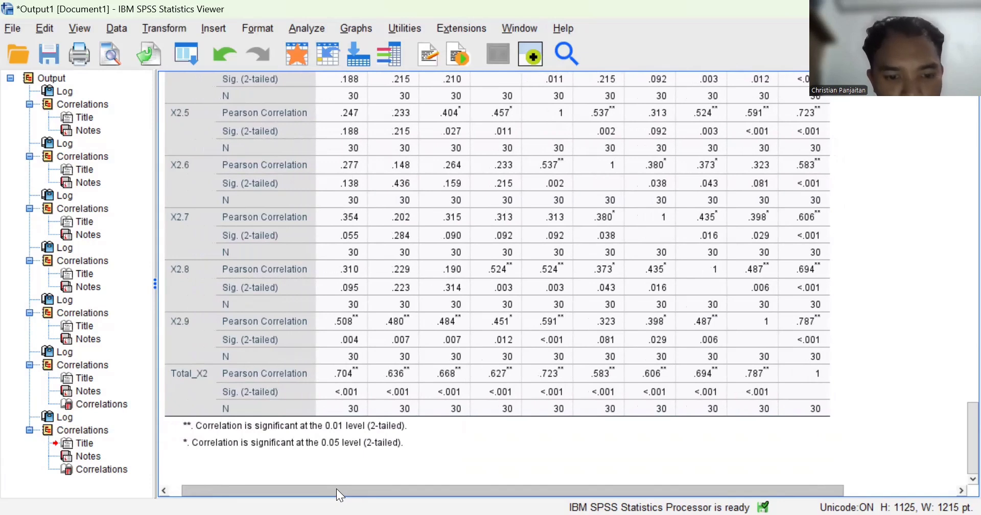
{"action": "left_click", "coordinate": [332, 422]}
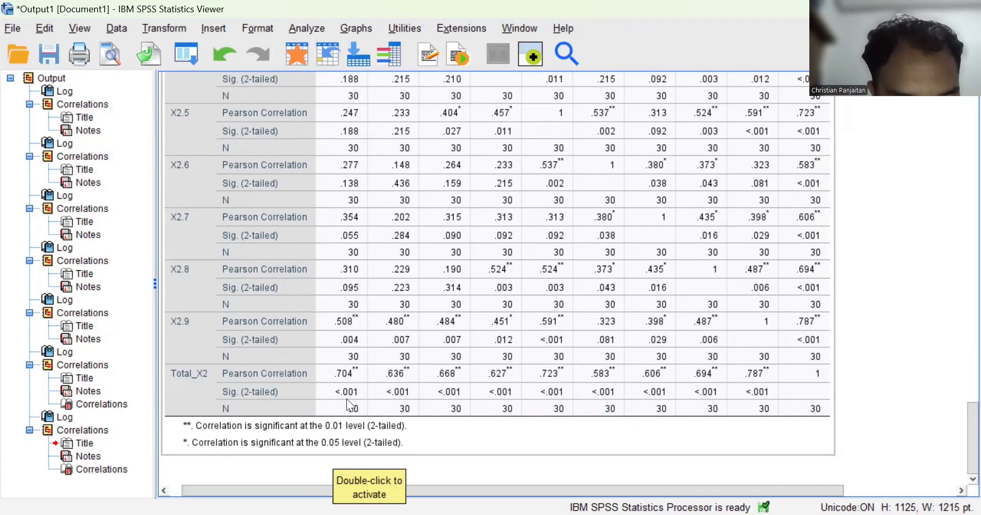
{"action": "left_click_drag", "start_coordinate": [350, 409], "coordinate": [328, 490]}
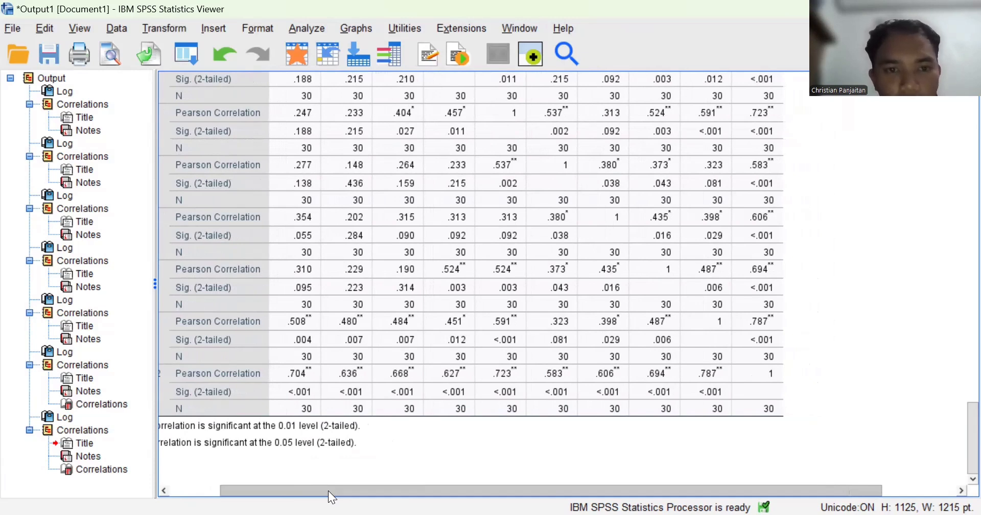
{"action": "left_click", "coordinate": [334, 368]}
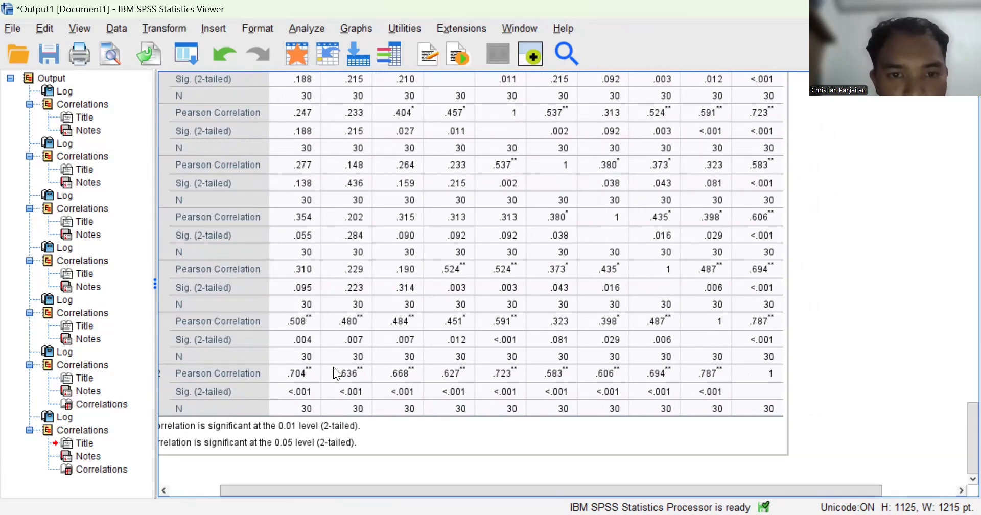
Return to the dataset, reopen Bivariate Correlations and remove all X2 variables from the analysis list.
{"action": "left_click", "coordinate": [460, 47]}
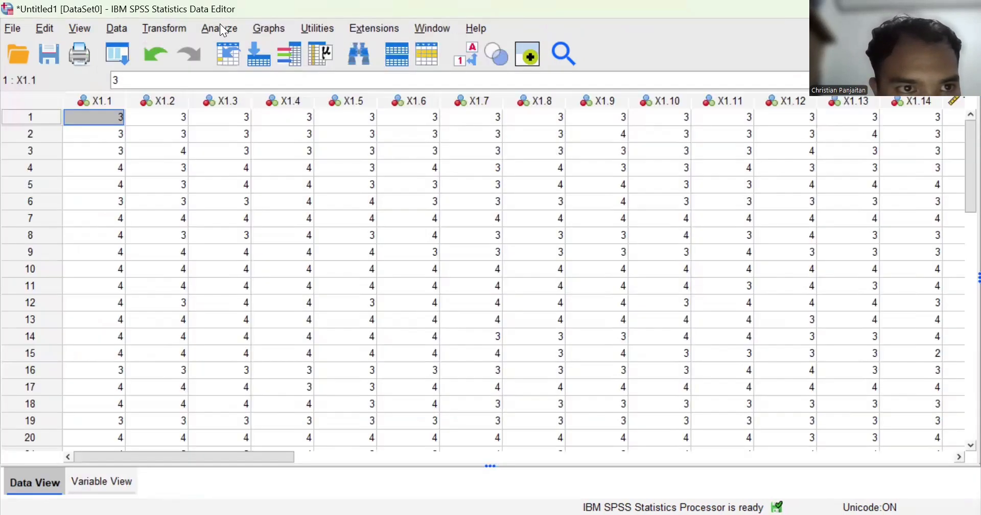
{"action": "left_click", "coordinate": [220, 24]}
{"action": "mouse_move", "coordinate": [343, 210]}
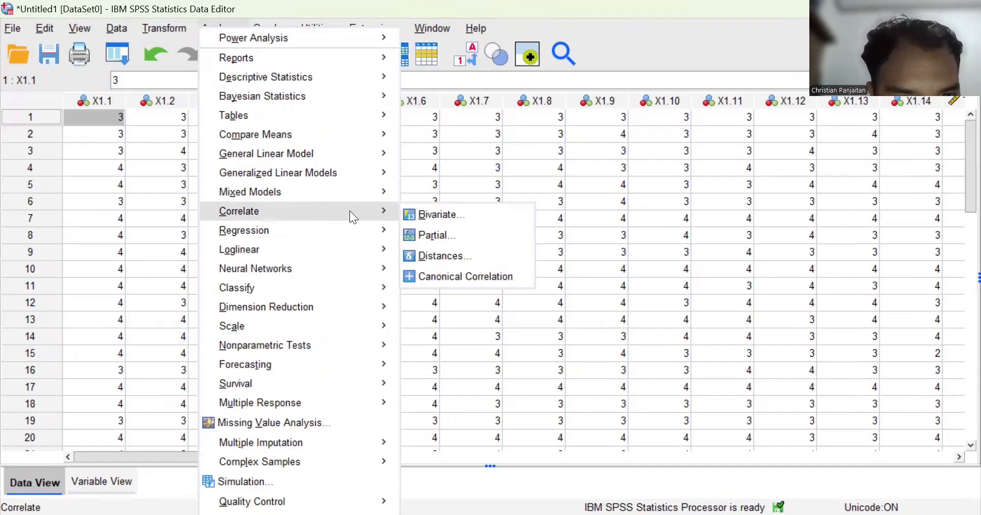
{"action": "left_click", "coordinate": [426, 214]}
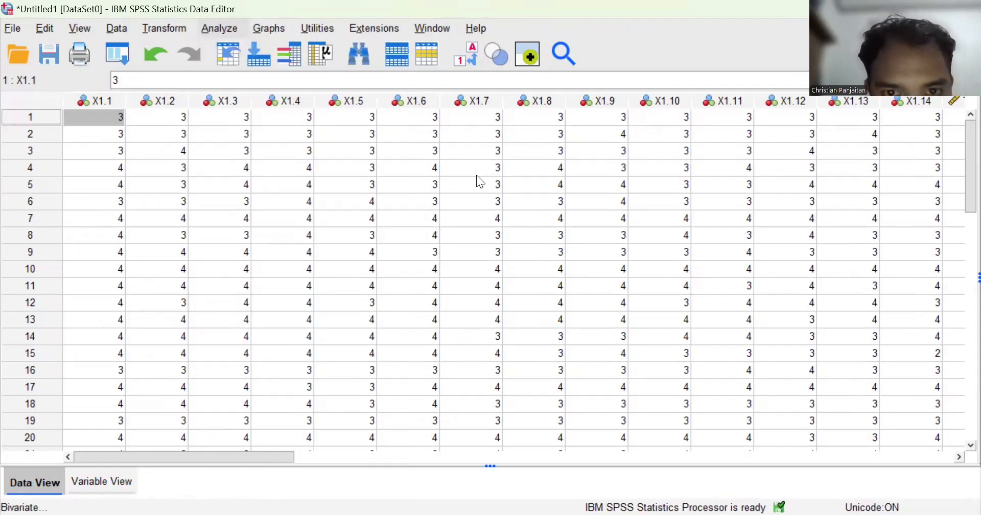
{"action": "left_click", "coordinate": [490, 165]}
{"action": "key", "text": "ctrl+a"}
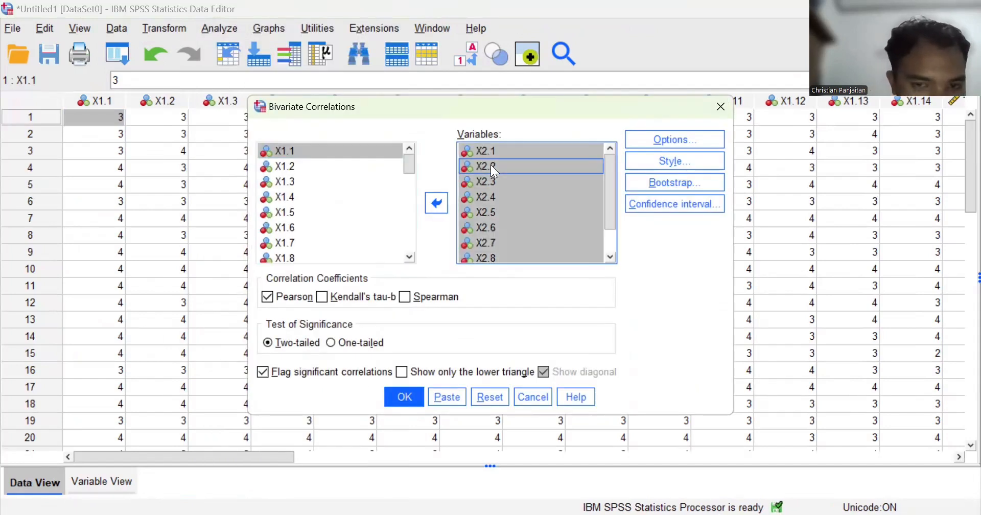
{"action": "left_click", "coordinate": [437, 203]}
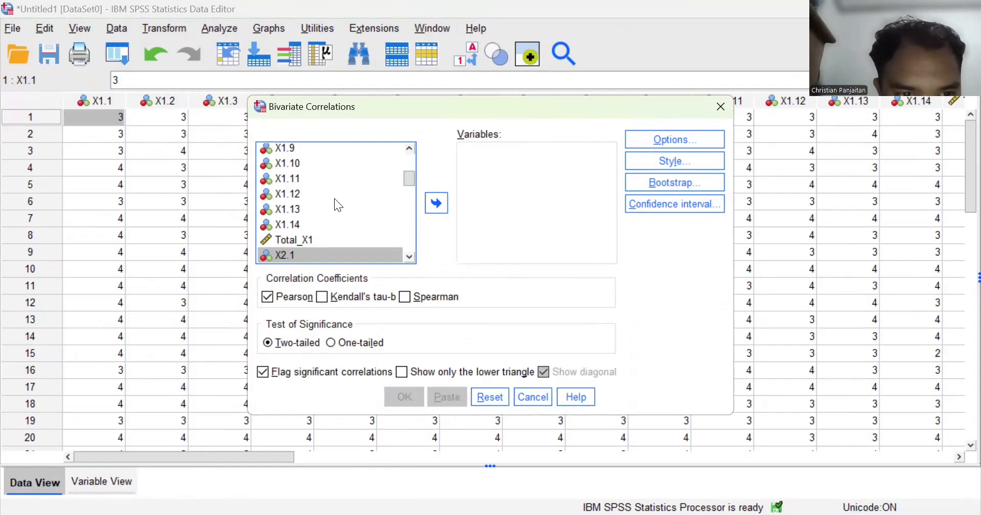
Add variables X3.1 through X3.9 and Total_X3 to the analysis and run the two-tailed Pearson correlation.
{"action": "scroll", "coordinate": [334, 202], "scroll_direction": "down", "scroll_amount": 3}
{"action": "left_click", "coordinate": [311, 180]}
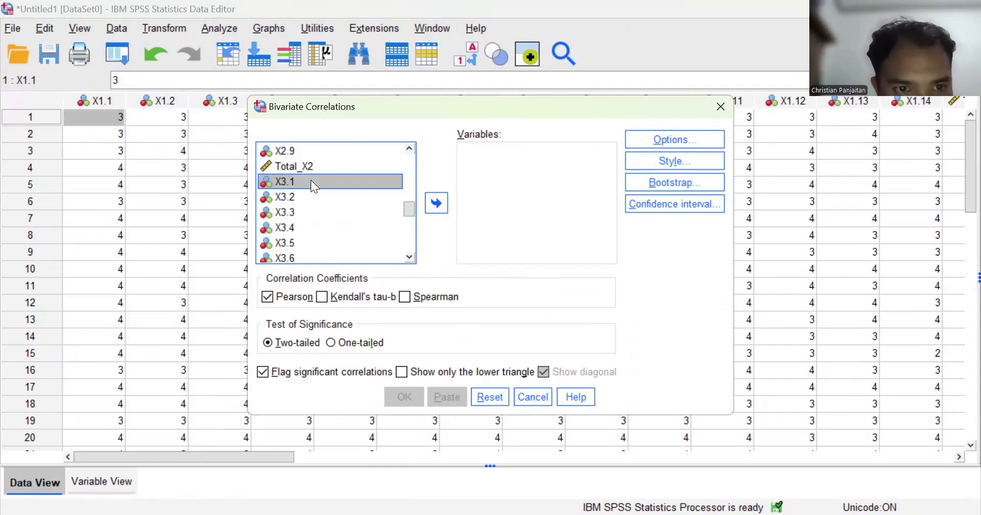
{"action": "key", "text": "shift+Down"}
{"action": "key", "text": "shift+Down"}
{"action": "key", "text": "shift+Down"}
{"action": "key", "text": "shift+Down"}
{"action": "key", "text": "shift+Down"}
{"action": "key", "text": "shift+Down"}
{"action": "key", "text": "shift+Down"}
{"action": "key", "text": "shift+Down"}
{"action": "key", "text": "shift+Down"}
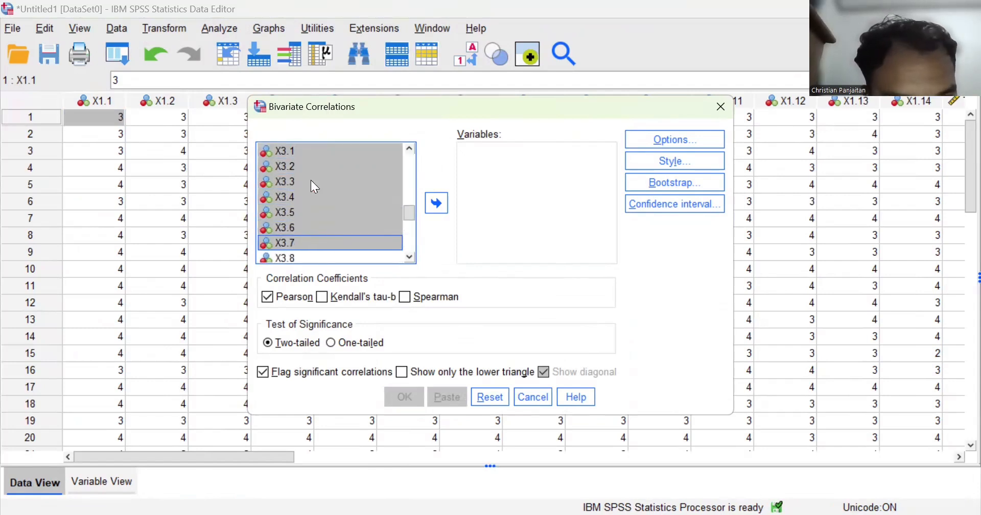
{"action": "left_click", "coordinate": [436, 203]}
{"action": "left_click", "coordinate": [405, 401]}
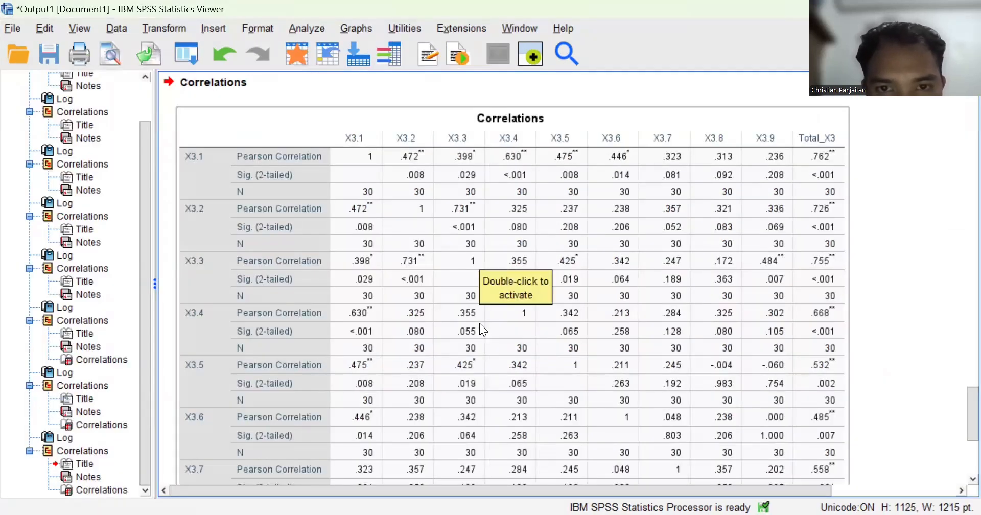
Examine the X3 correlation table, especially each item's Pearson correlation and significance in the Total_X3 row.
{"action": "scroll", "coordinate": [479, 323], "scroll_direction": "down", "scroll_amount": 5}
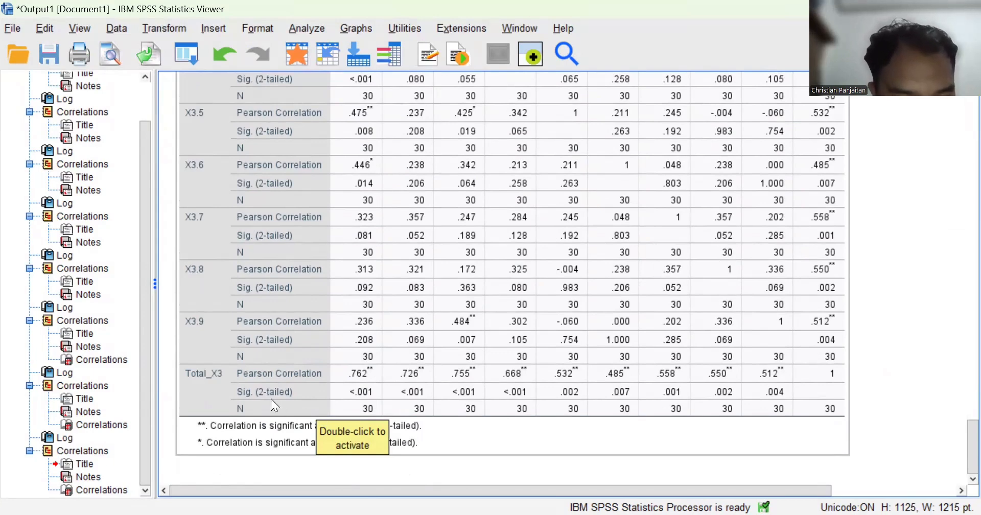
{"action": "scroll", "coordinate": [384, 367], "scroll_direction": "up", "scroll_amount": 3}
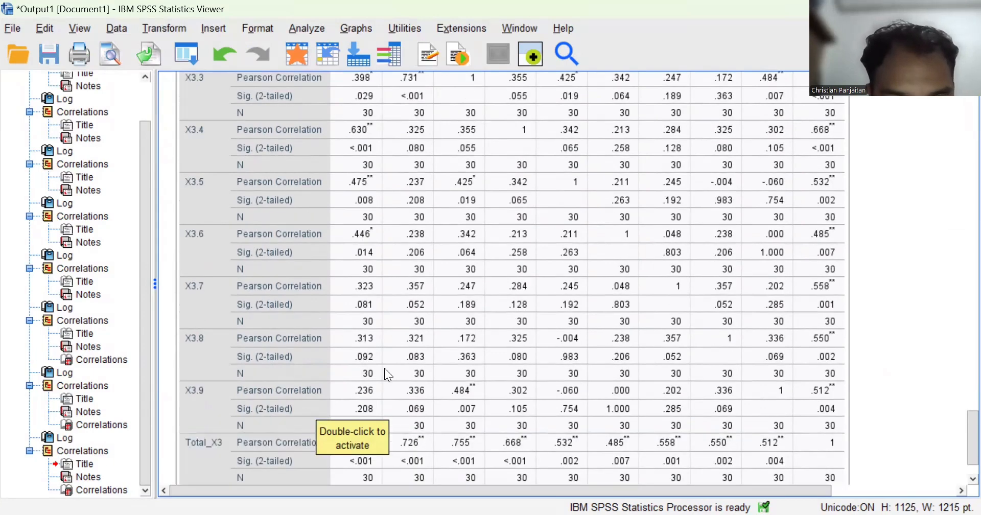
{"action": "scroll", "coordinate": [384, 368], "scroll_direction": "up", "scroll_amount": 2}
{"action": "scroll", "coordinate": [384, 367], "scroll_direction": "down", "scroll_amount": 5}
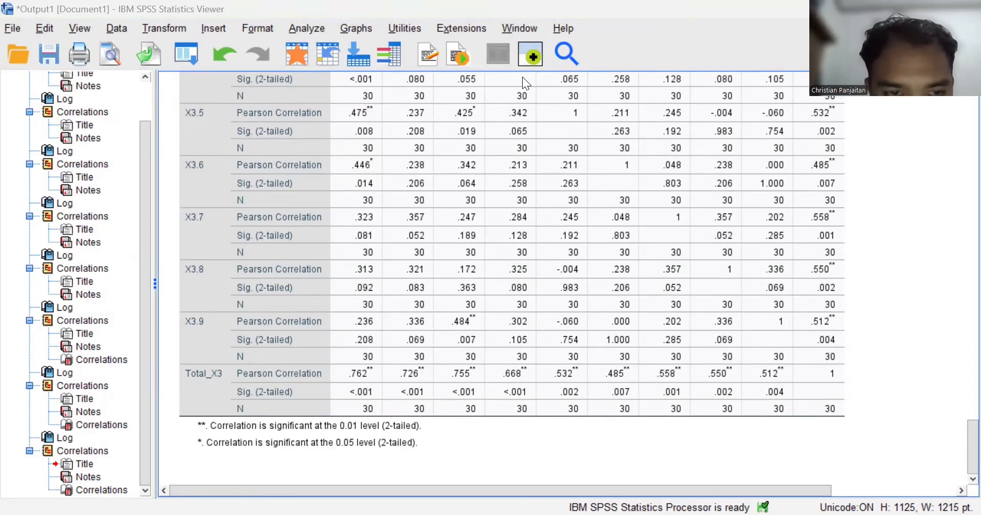
Return to the dataset, reopen Bivariate Correlations and clear all X3 variables from the analysis list.
{"action": "key", "text": "alt+Tab"}
{"action": "left_click", "coordinate": [224, 26]}
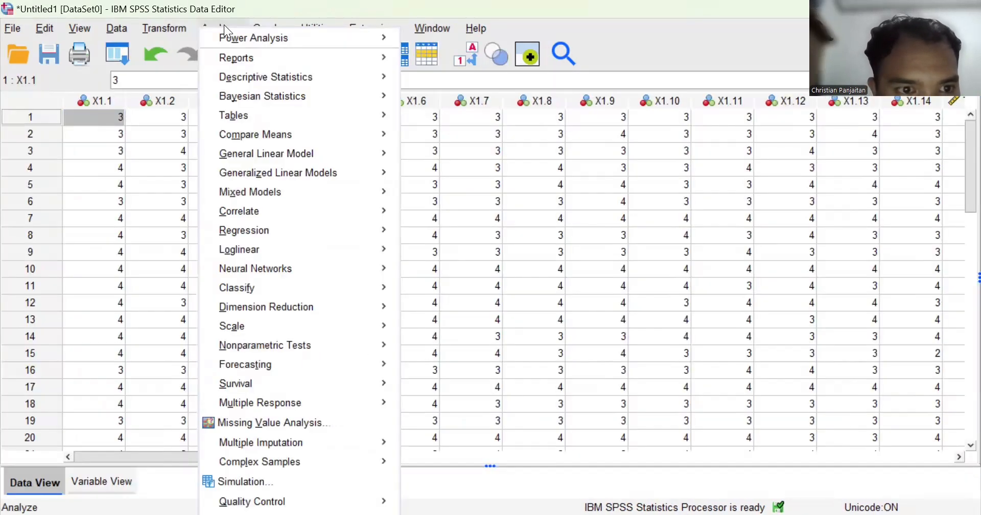
{"action": "mouse_move", "coordinate": [376, 208]}
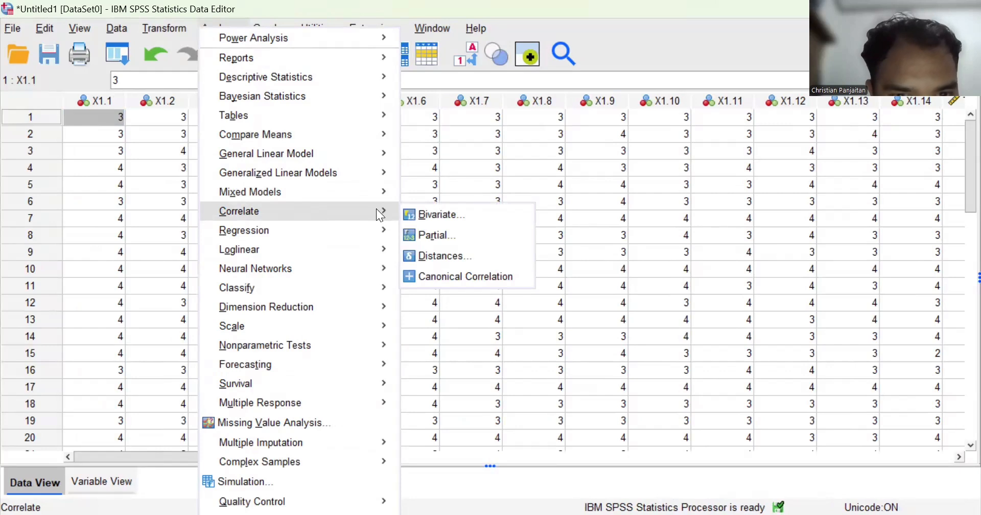
{"action": "left_click", "coordinate": [434, 217]}
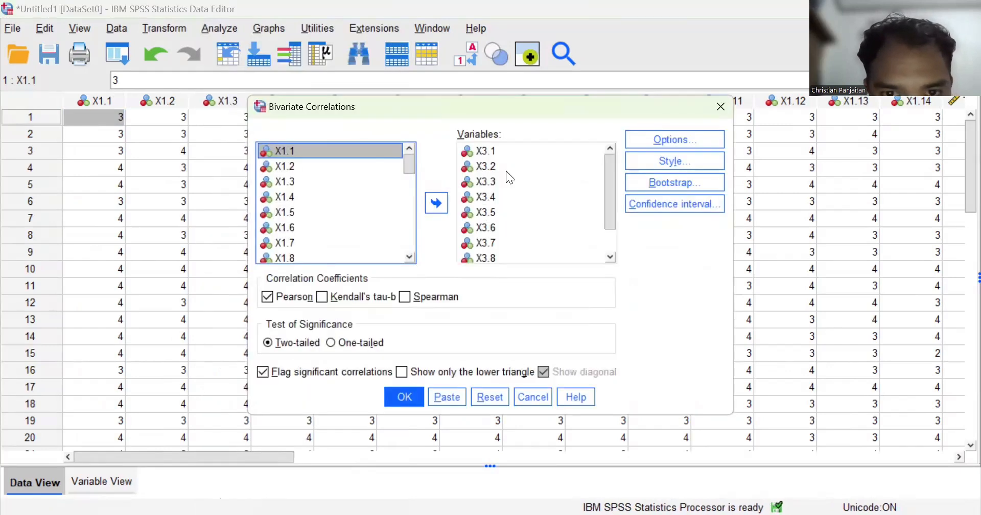
{"action": "left_click", "coordinate": [509, 167]}
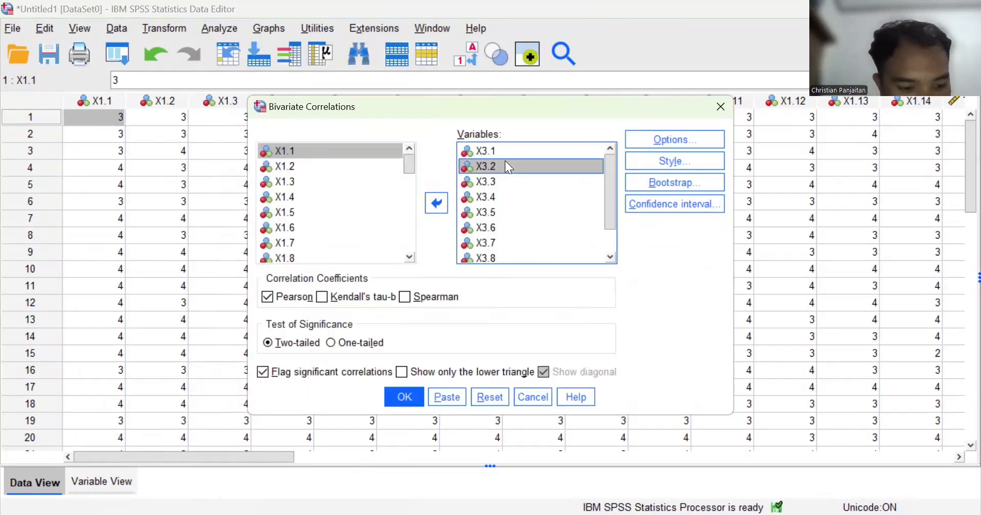
{"action": "key", "text": "ctrl+a"}
{"action": "left_click", "coordinate": [445, 201]}
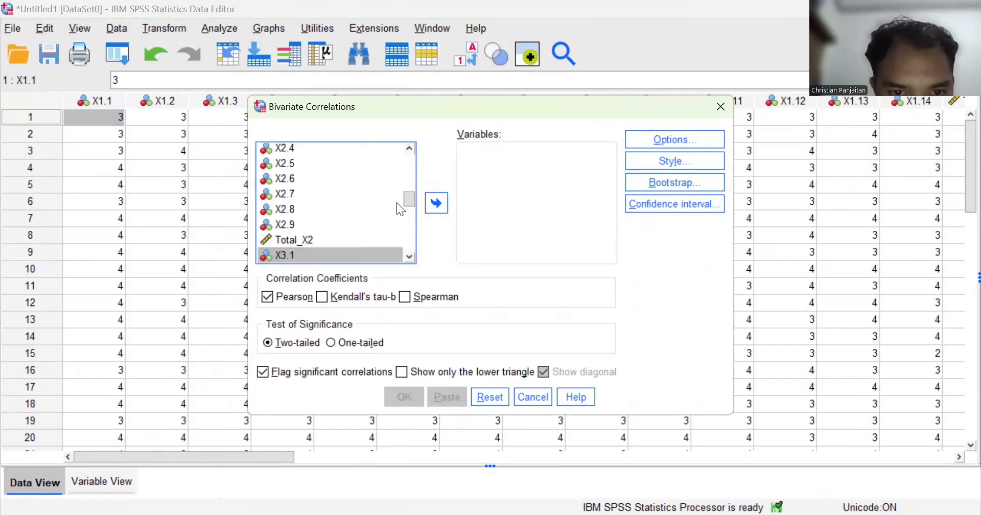
Add variables Y.1 through Y.12 and Total_Y to the analysis and run the two-tailed Pearson correlation.
{"action": "scroll", "coordinate": [396, 202], "scroll_direction": "down", "scroll_amount": 5}
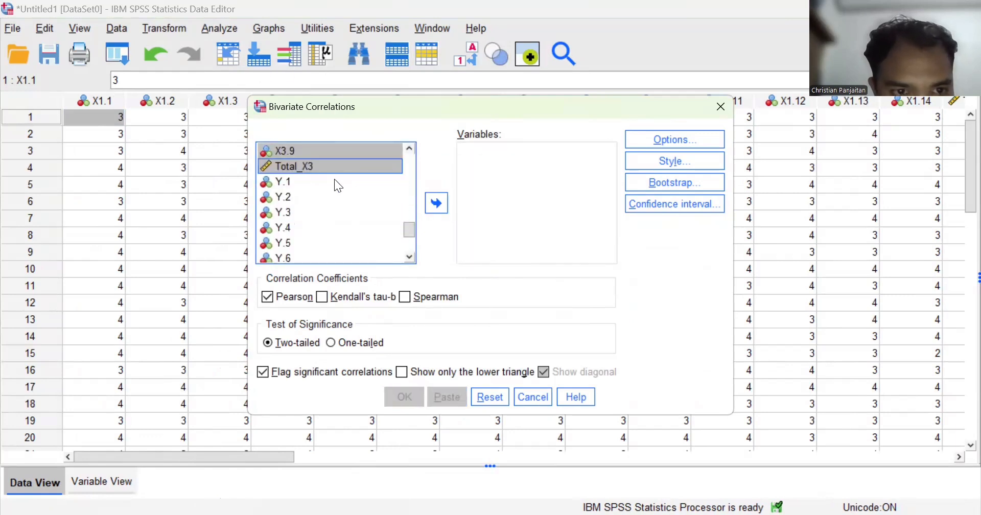
{"action": "left_click", "coordinate": [334, 179]}
{"action": "key", "text": "shift+Down"}
{"action": "key", "text": "shift+Down"}
{"action": "key", "text": "shift+Down"}
{"action": "key", "text": "shift+Down"}
{"action": "key", "text": "shift+Down"}
{"action": "key", "text": "shift+Down"}
{"action": "key", "text": "shift+Down"}
{"action": "key", "text": "shift+Down"}
{"action": "key", "text": "shift+Down"}
{"action": "key", "text": "shift+Down"}
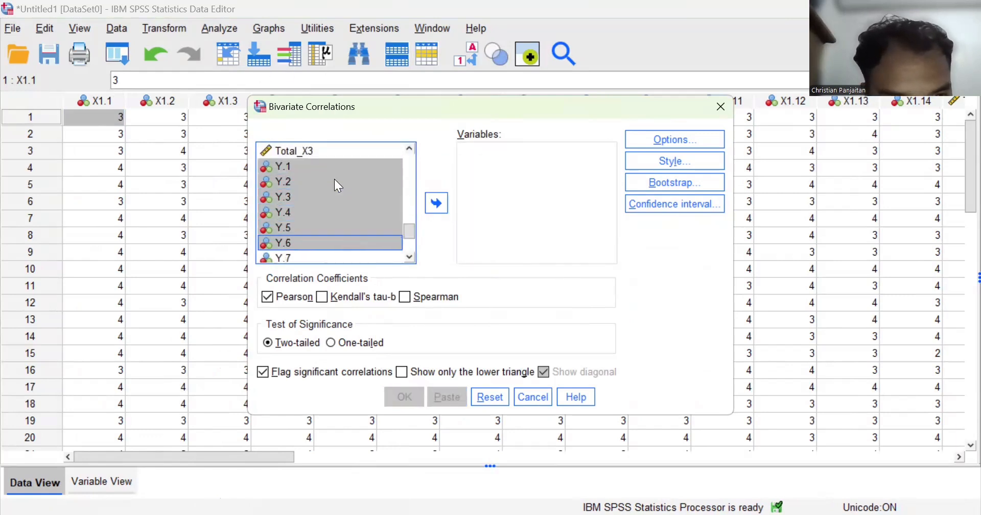
{"action": "key", "text": "shift+Down"}
{"action": "key", "text": "shift+Down"}
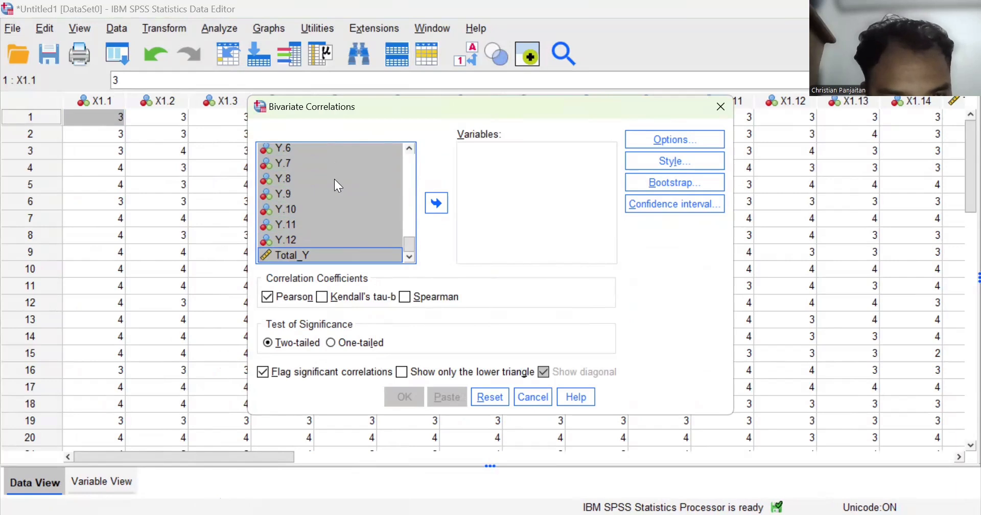
{"action": "left_click", "coordinate": [436, 202]}
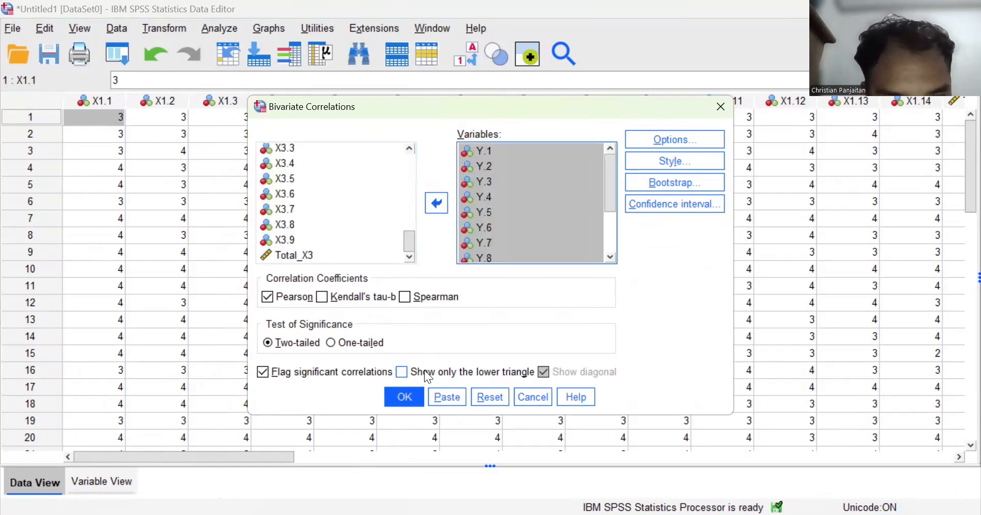
{"action": "left_click", "coordinate": [400, 399]}
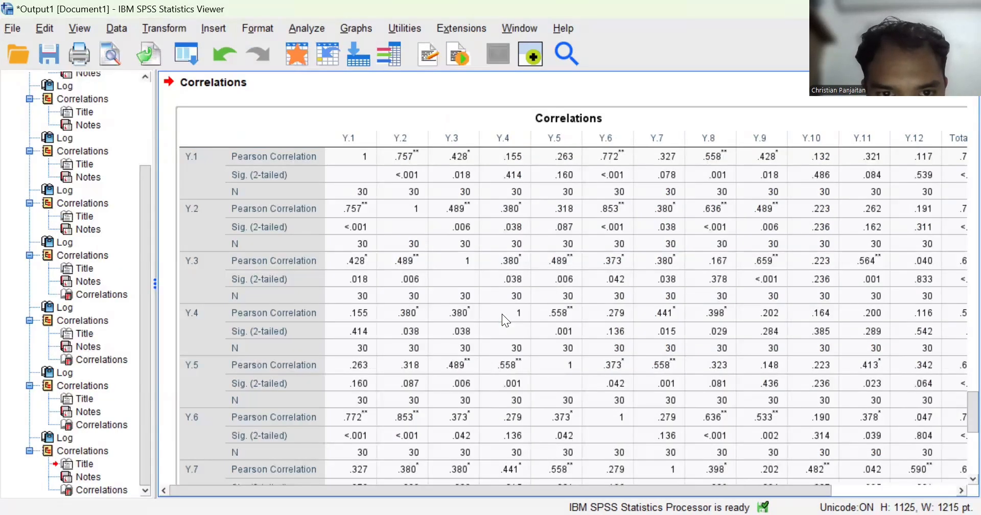
Examine the Y correlation table, especially each item's Pearson correlation and significance in the Total_Y row.
{"action": "scroll", "coordinate": [502, 313], "scroll_direction": "down", "scroll_amount": 7}
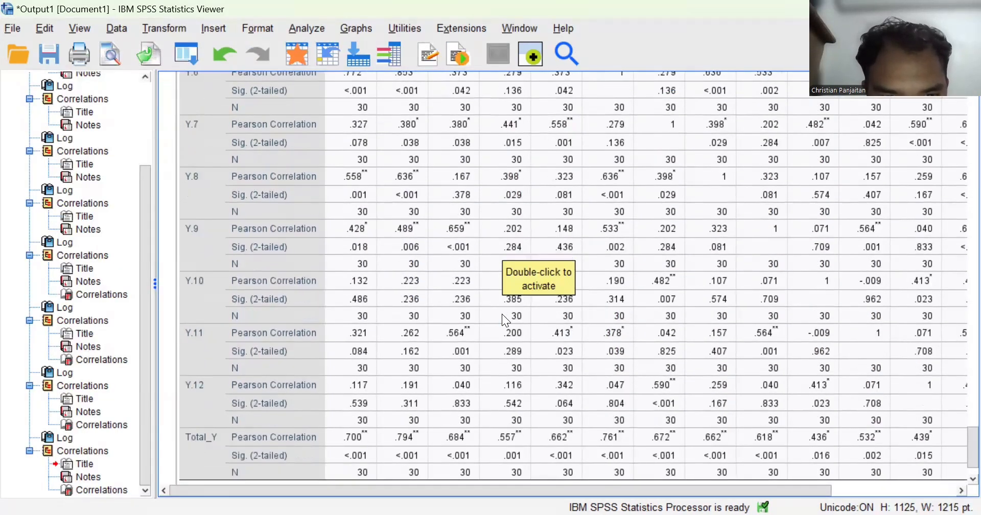
{"action": "scroll", "coordinate": [501, 314], "scroll_direction": "down", "scroll_amount": 3}
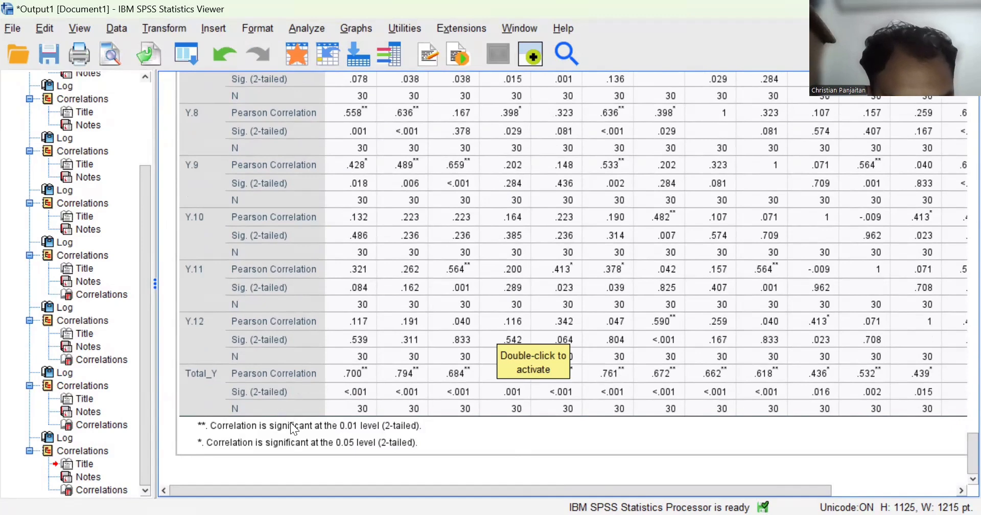
{"action": "left_click_drag", "start_coordinate": [348, 489], "coordinate": [403, 490]}
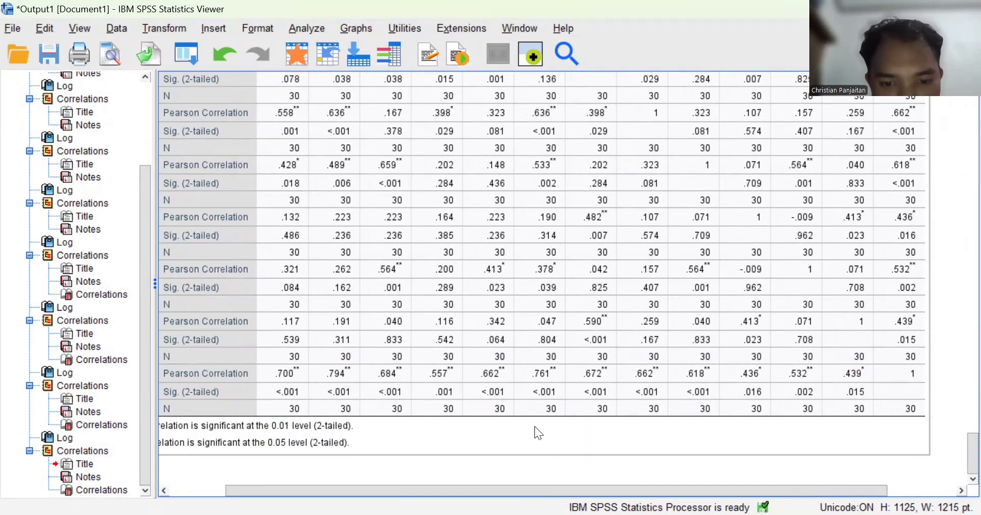
{"action": "left_click_drag", "start_coordinate": [483, 488], "coordinate": [423, 485]}
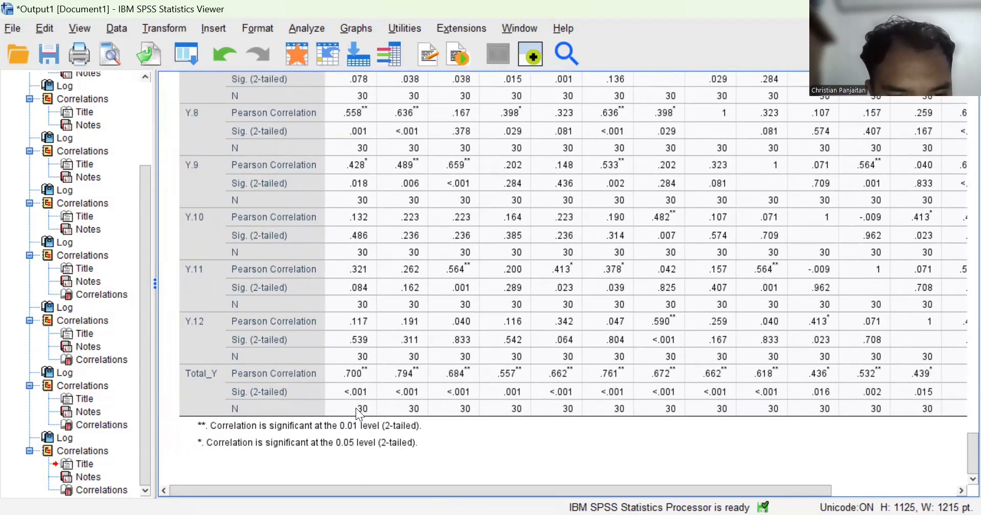
{"action": "left_click", "coordinate": [331, 394]}
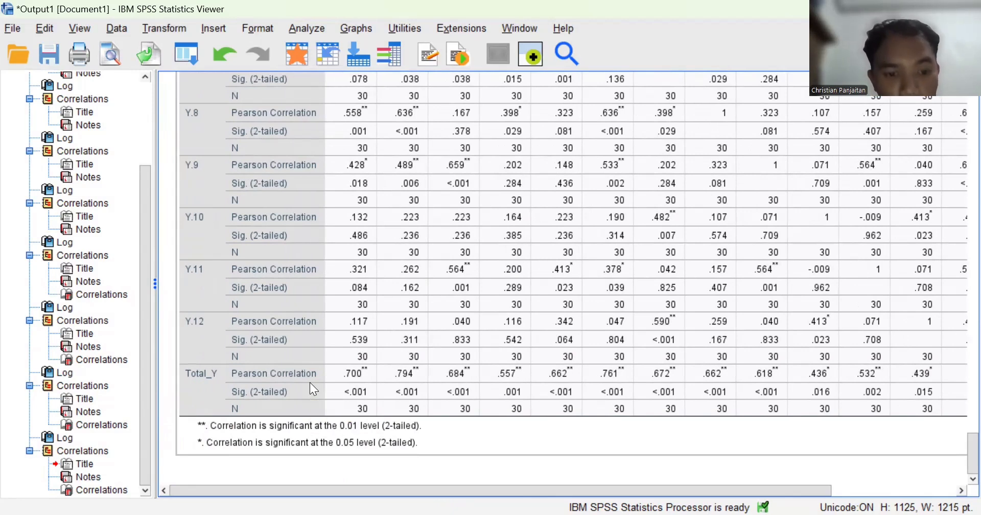
Return from the Y correlation output to the dataset and open Reliability Analysis.
{"action": "left_click_drag", "start_coordinate": [356, 394], "coordinate": [368, 480]}
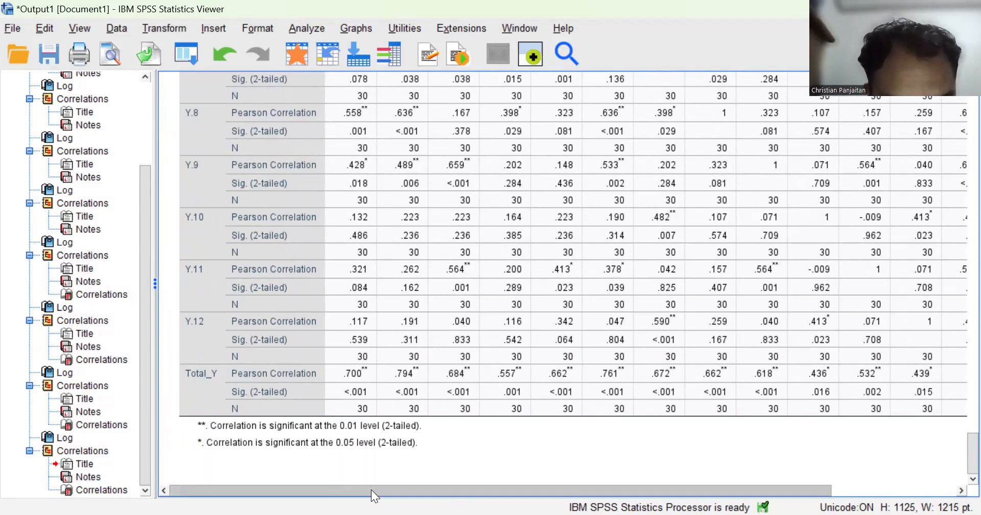
{"action": "left_click_drag", "start_coordinate": [371, 489], "coordinate": [407, 490]}
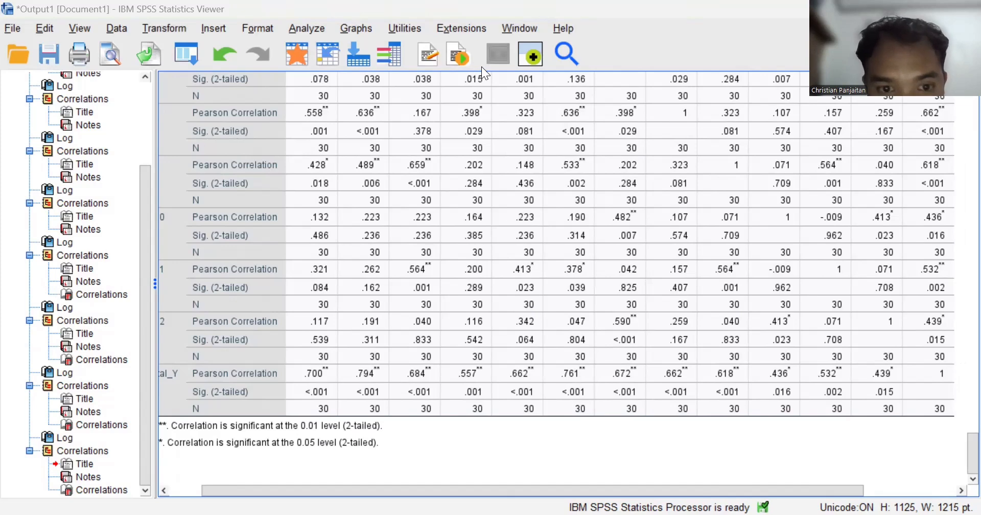
{"action": "left_click", "coordinate": [297, 54]}
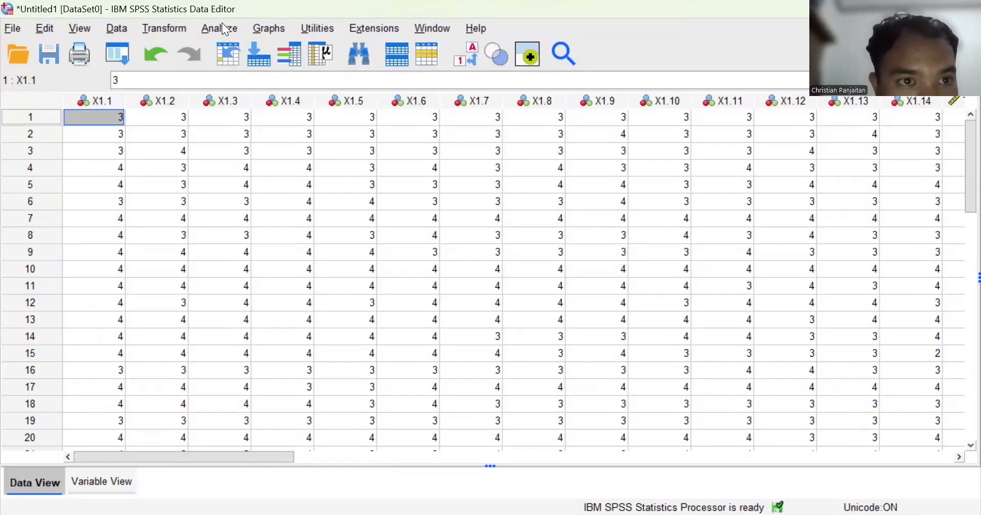
{"action": "left_click", "coordinate": [221, 28]}
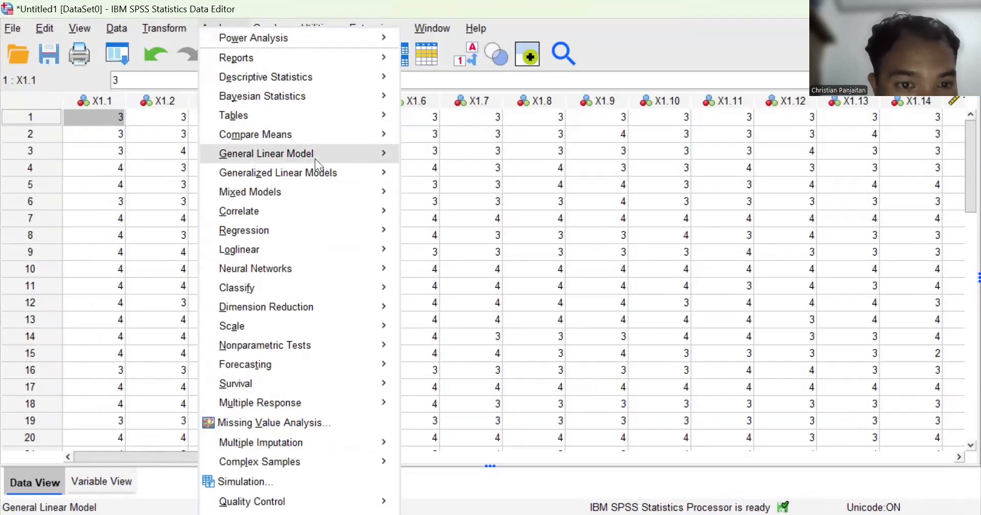
{"action": "mouse_move", "coordinate": [350, 285]}
{"action": "mouse_move", "coordinate": [380, 322]}
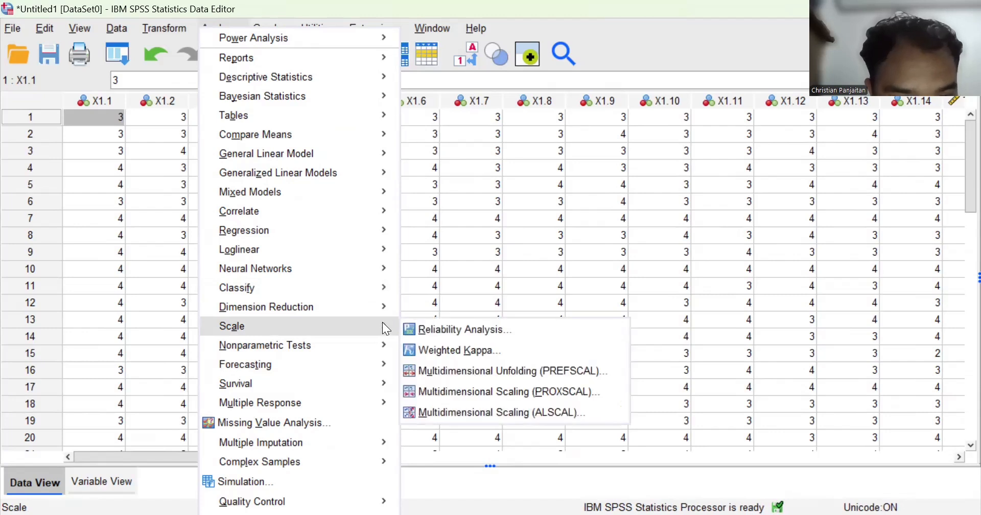
{"action": "left_click", "coordinate": [429, 326]}
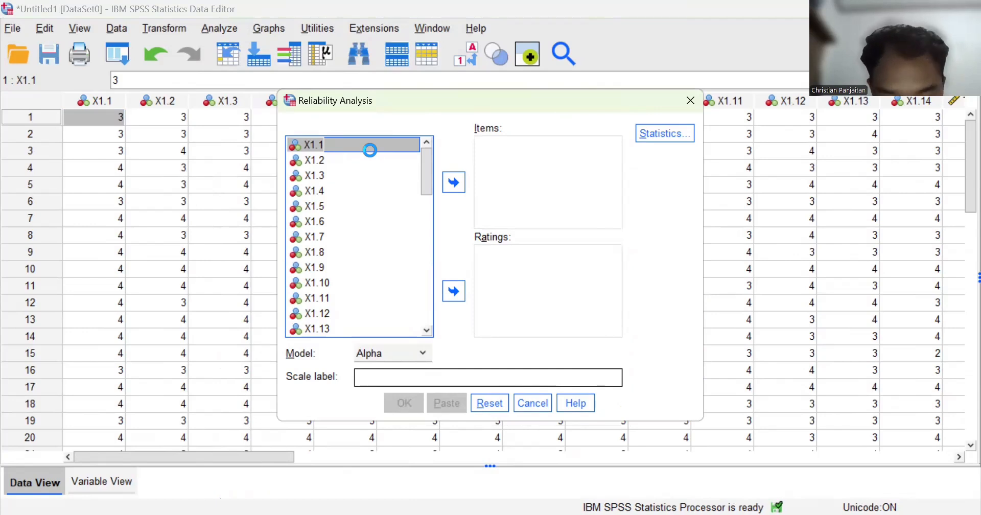
Add X1.1 through X1.14 as the items, leaving out Total_X1, and run the reliability analysis with the Alpha model.
{"action": "key", "text": "shift+Down"}
{"action": "key", "text": "shift+Down"}
{"action": "key", "text": "shift+Down"}
{"action": "key", "text": "shift+Down"}
{"action": "key", "text": "shift+Down"}
{"action": "key", "text": "shift+Down"}
{"action": "key", "text": "shift+Down"}
{"action": "key", "text": "shift+Down"}
{"action": "key", "text": "shift+Down"}
{"action": "key", "text": "shift+Down"}
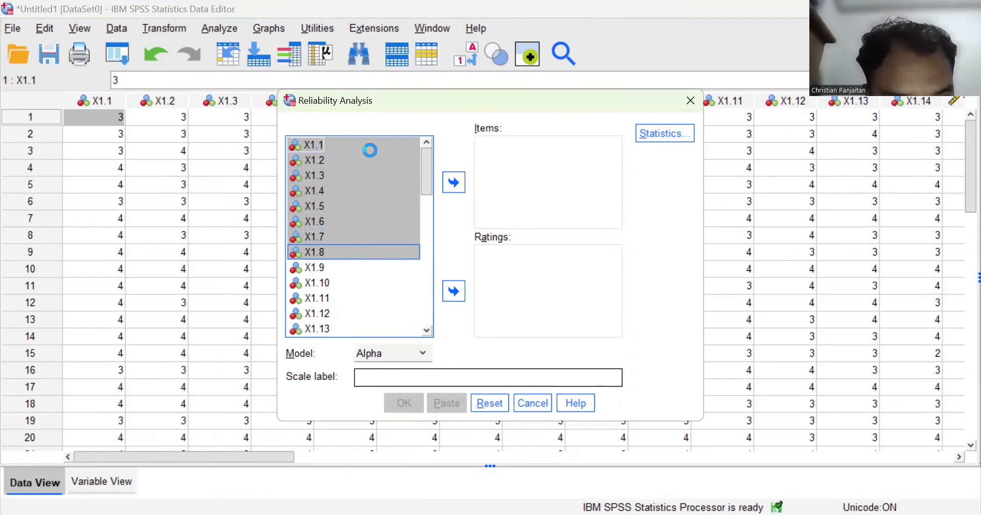
{"action": "key", "text": "shift+Down"}
{"action": "key", "text": "shift+Down"}
{"action": "key", "text": "shift+Down"}
{"action": "key", "text": "shift+Down"}
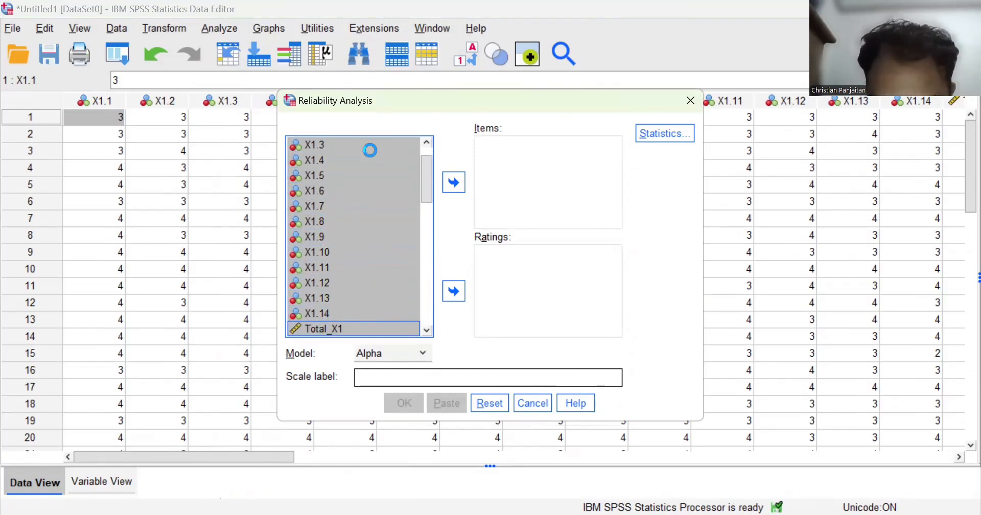
{"action": "key", "text": "shift+Up"}
{"action": "left_click", "coordinate": [453, 181]}
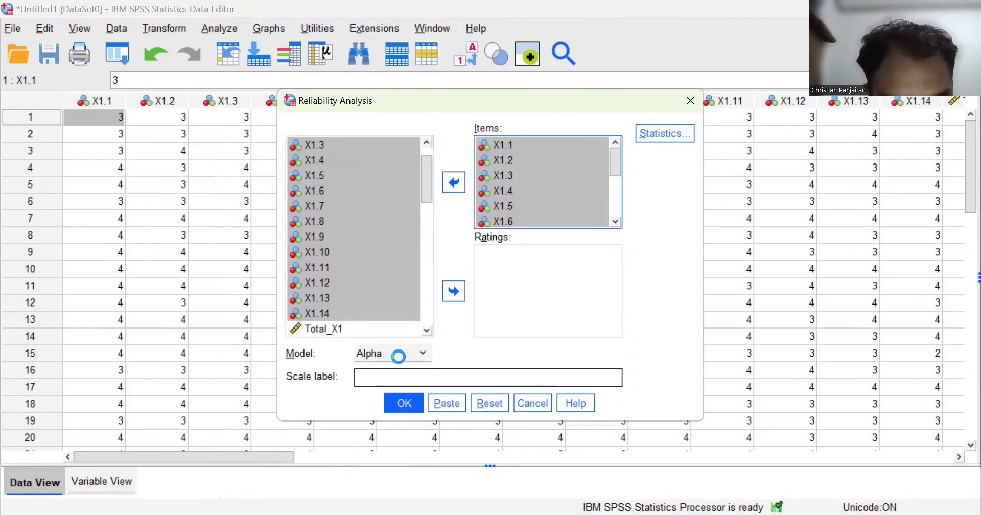
{"action": "left_click", "coordinate": [403, 405]}
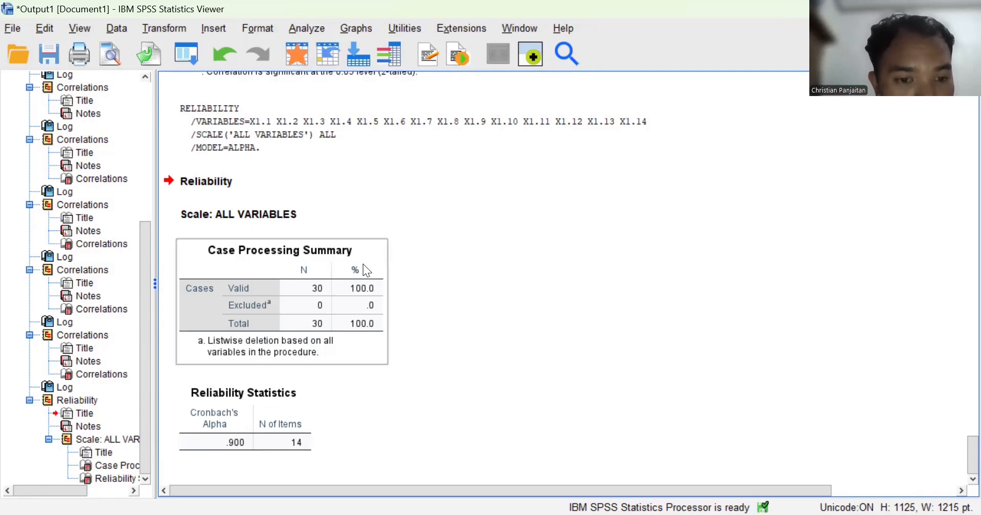
Examine the X1 reliability output, especially Cronbach's Alpha and the number of items.
{"action": "left_click_drag", "start_coordinate": [374, 331], "coordinate": [414, 335]}
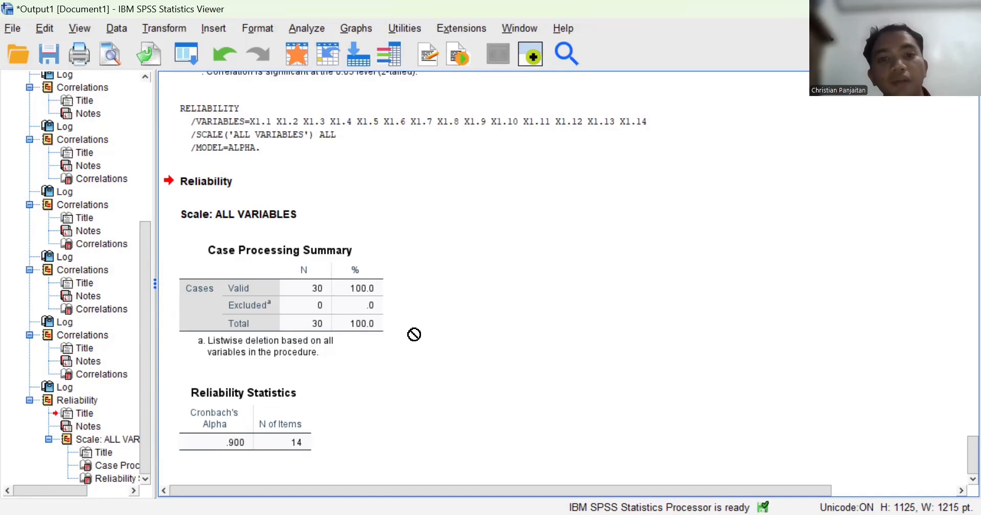
{"action": "left_click_drag", "start_coordinate": [413, 334], "coordinate": [414, 334]}
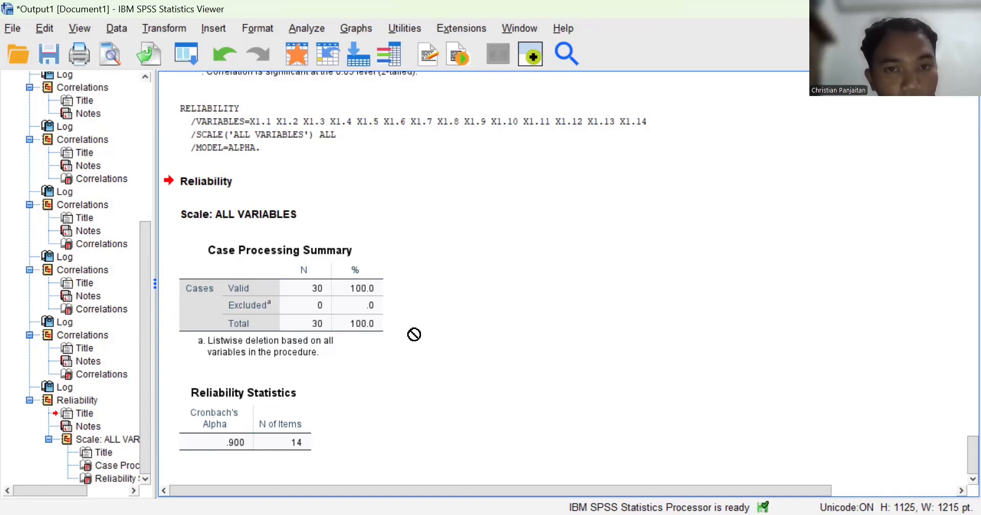
{"action": "left_click_drag", "start_coordinate": [414, 335], "coordinate": [375, 395]}
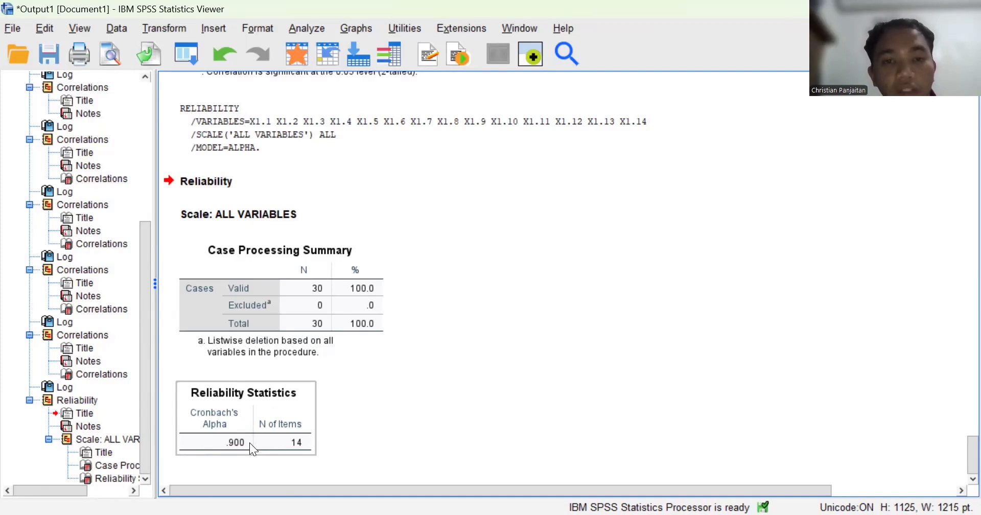
{"action": "left_click_drag", "start_coordinate": [249, 442], "coordinate": [422, 292]}
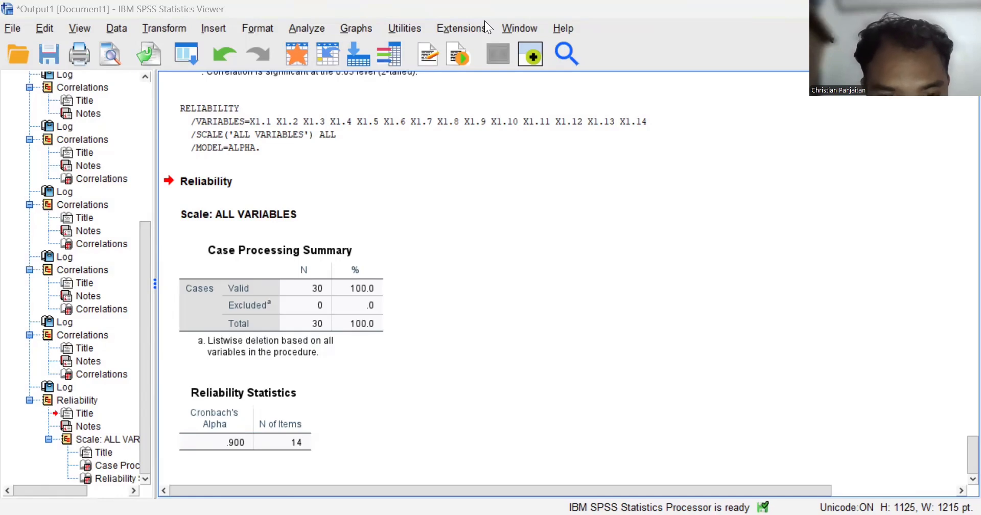
Return to the dataset, reopen Reliability Analysis and clear all X1 variables from the items.
{"action": "key", "text": "alt+Tab"}
{"action": "left_click", "coordinate": [223, 27]}
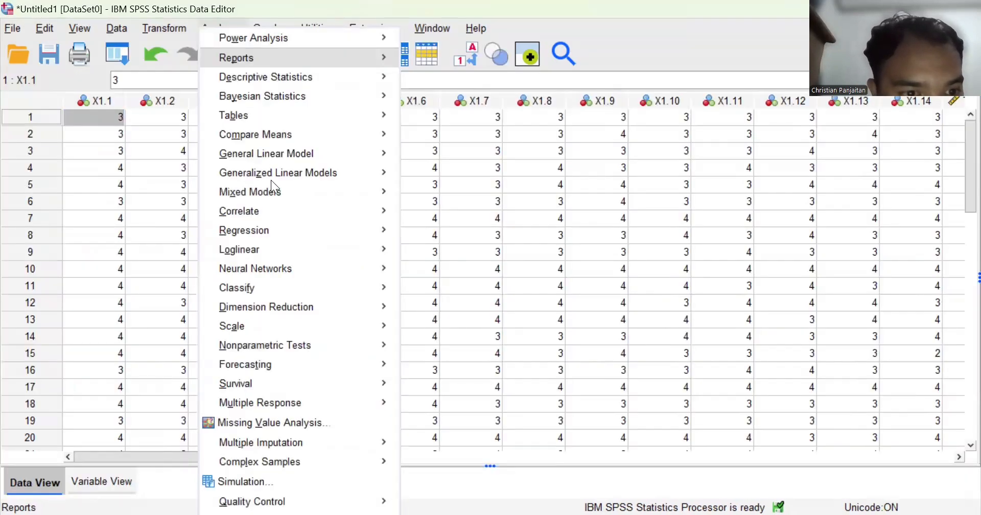
{"action": "mouse_move", "coordinate": [380, 328]}
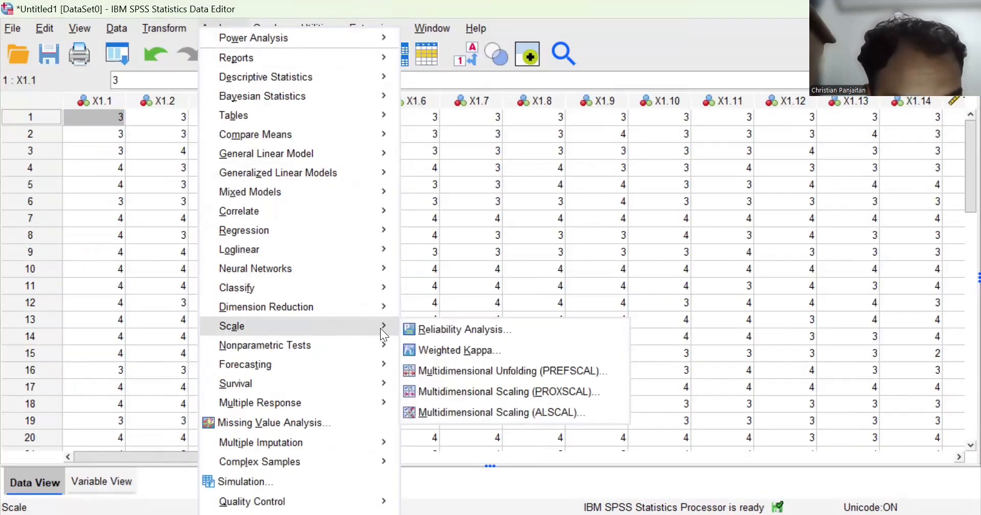
{"action": "left_click", "coordinate": [423, 330]}
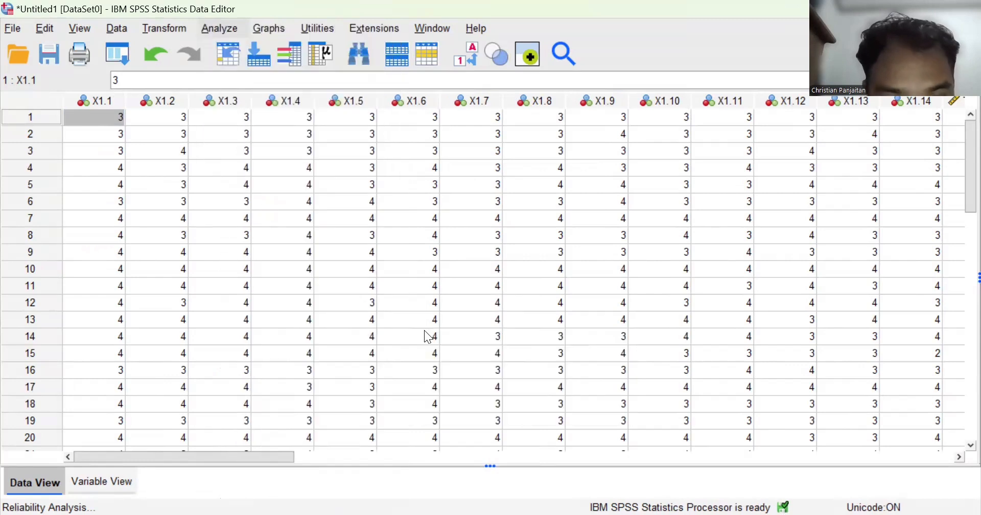
{"action": "left_click", "coordinate": [522, 145]}
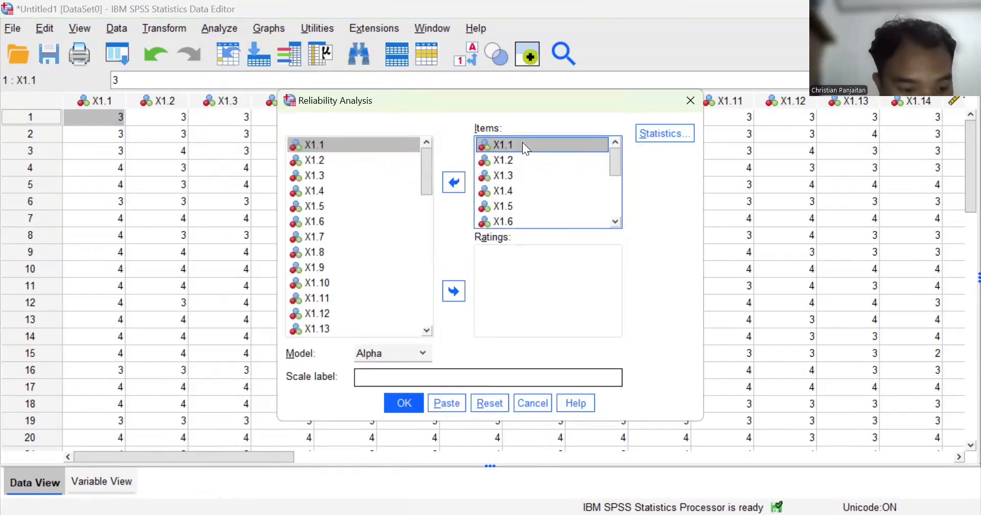
{"action": "key", "text": "ctrl+a"}
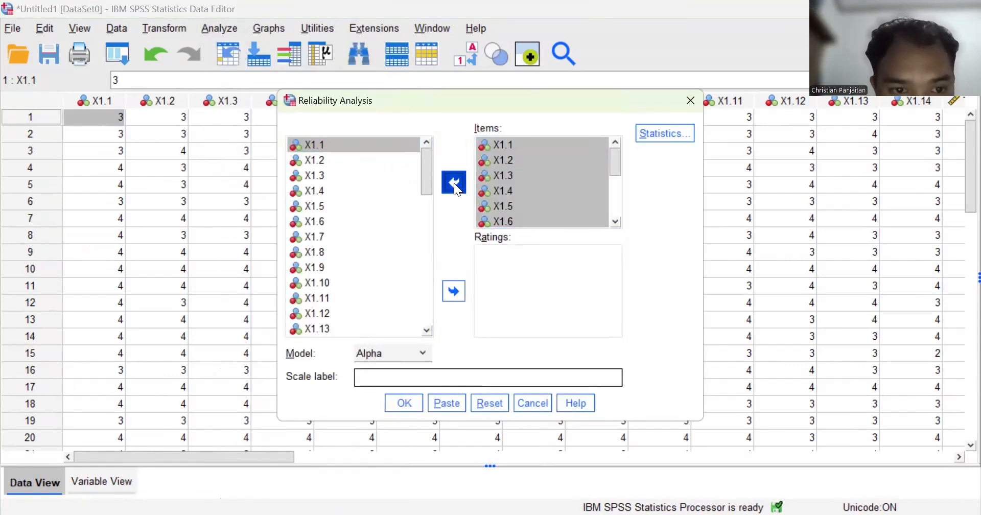
{"action": "left_click", "coordinate": [454, 183]}
Add X2.1 through X2.9 as the items, leaving out Total_X2, and run the reliability analysis with the Alpha model.
{"action": "scroll", "coordinate": [358, 235], "scroll_direction": "down", "scroll_amount": 2}
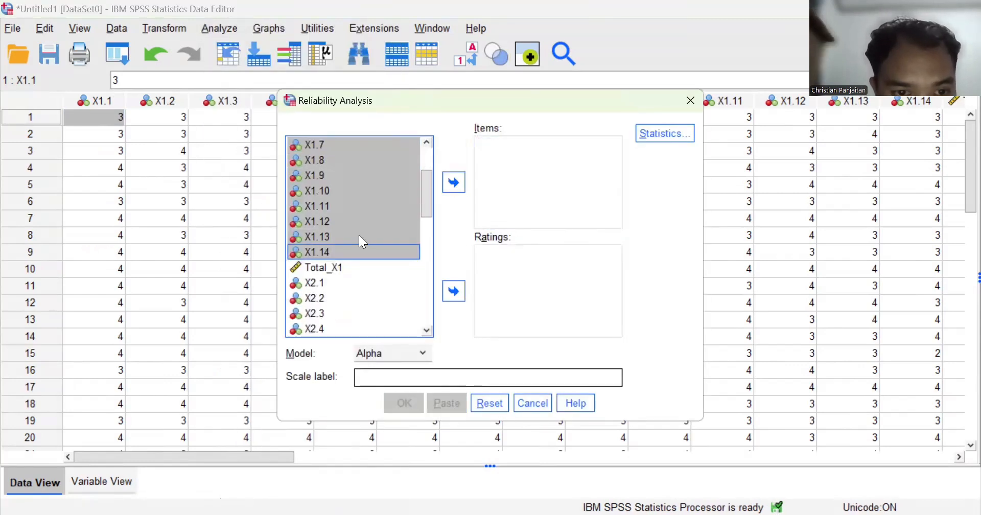
{"action": "left_click", "coordinate": [344, 282]}
{"action": "key", "text": "shift+Down"}
{"action": "key", "text": "shift+Down"}
{"action": "key", "text": "shift+Down"}
{"action": "key", "text": "shift+Down"}
{"action": "key", "text": "shift+Down"}
{"action": "key", "text": "shift+Down"}
{"action": "key", "text": "shift+Down"}
{"action": "key", "text": "shift+Down"}
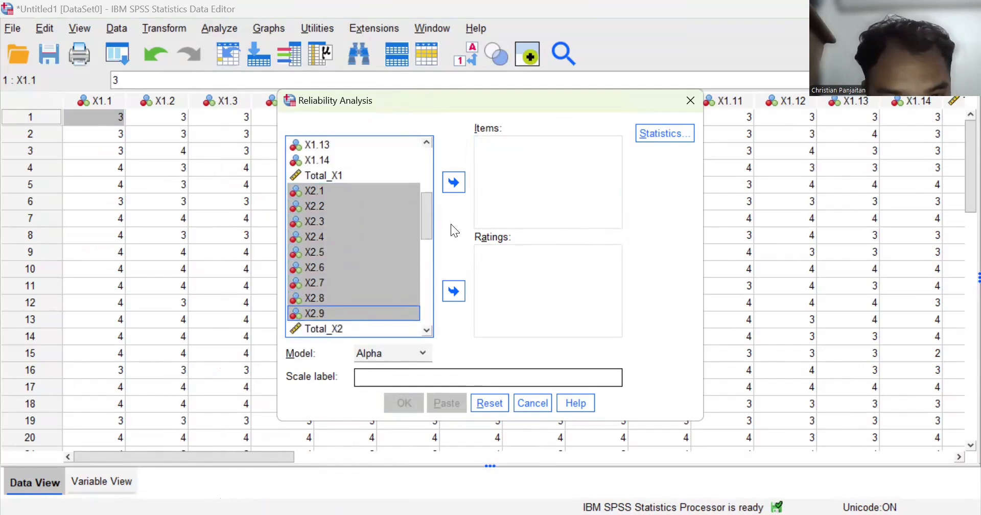
{"action": "left_click", "coordinate": [453, 182]}
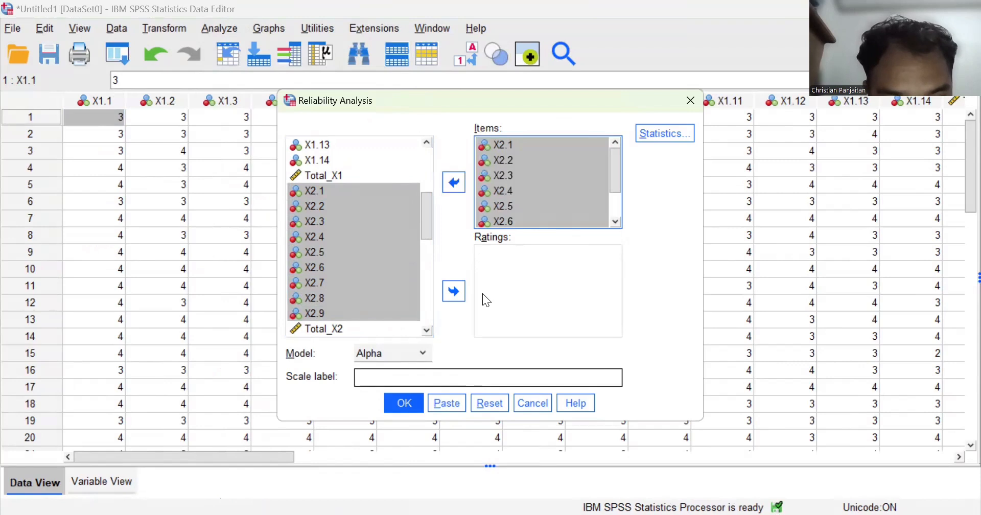
{"action": "left_click", "coordinate": [400, 408]}
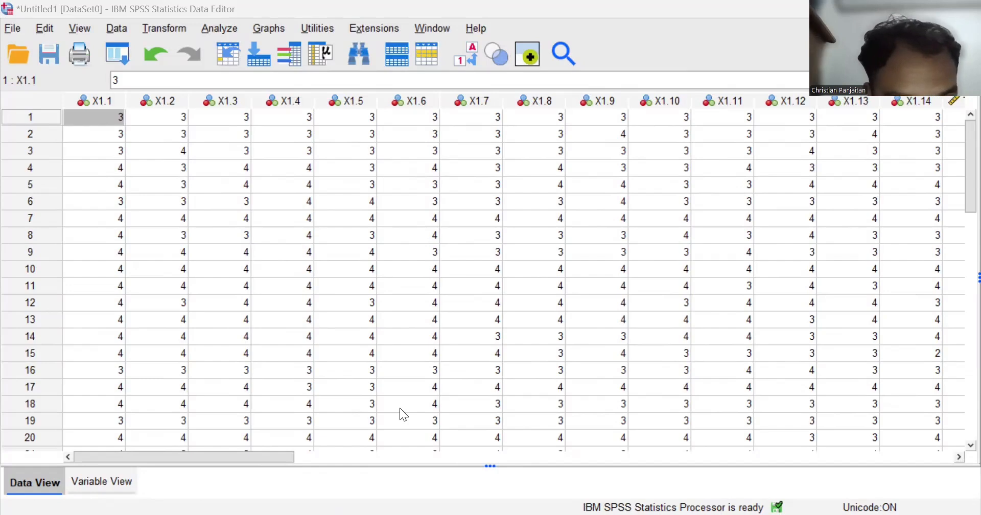
Examine the X2 reliability output, especially Cronbach's Alpha and the number of items.
{"action": "key", "text": "alt+Tab"}
{"action": "scroll", "coordinate": [414, 352], "scroll_direction": "down", "scroll_amount": 1}
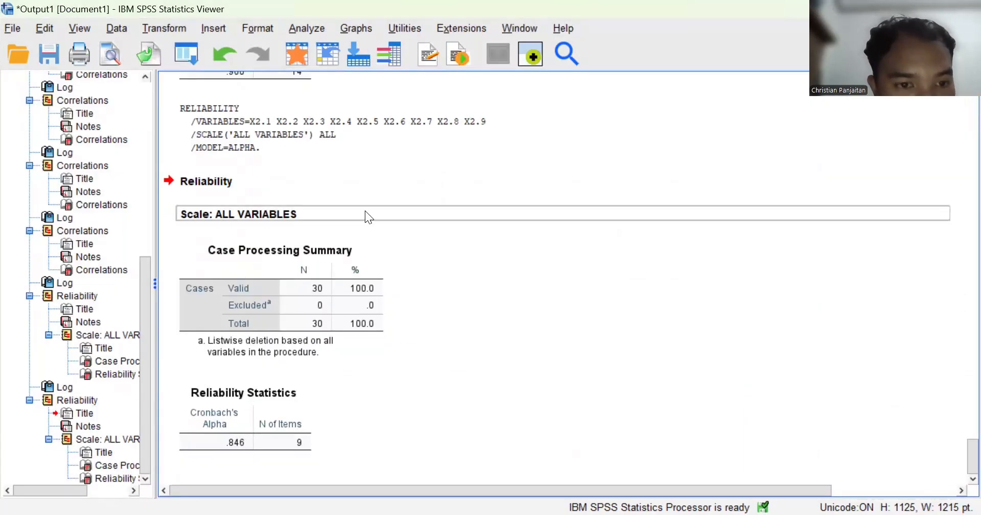
{"action": "left_click_drag", "start_coordinate": [323, 297], "coordinate": [364, 389]}
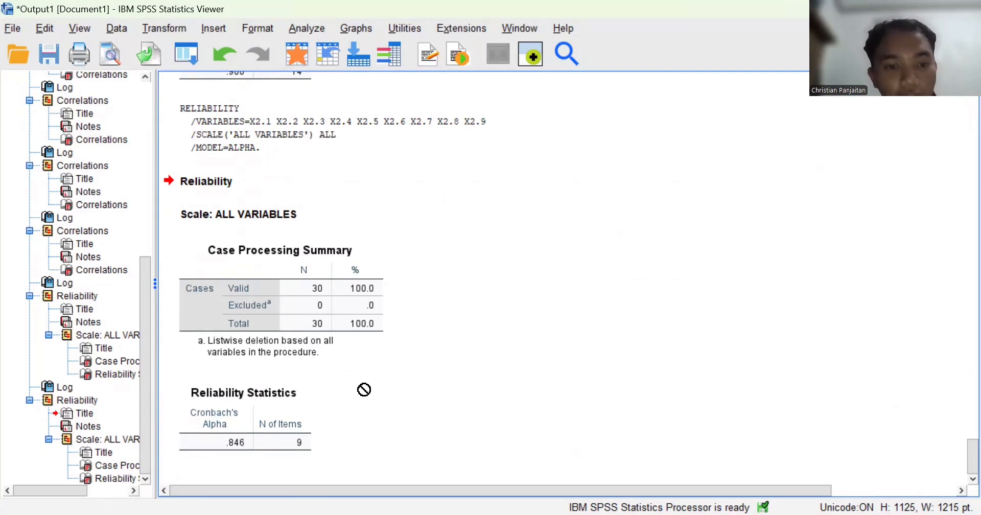
{"action": "left_click_drag", "start_coordinate": [364, 389], "coordinate": [281, 409]}
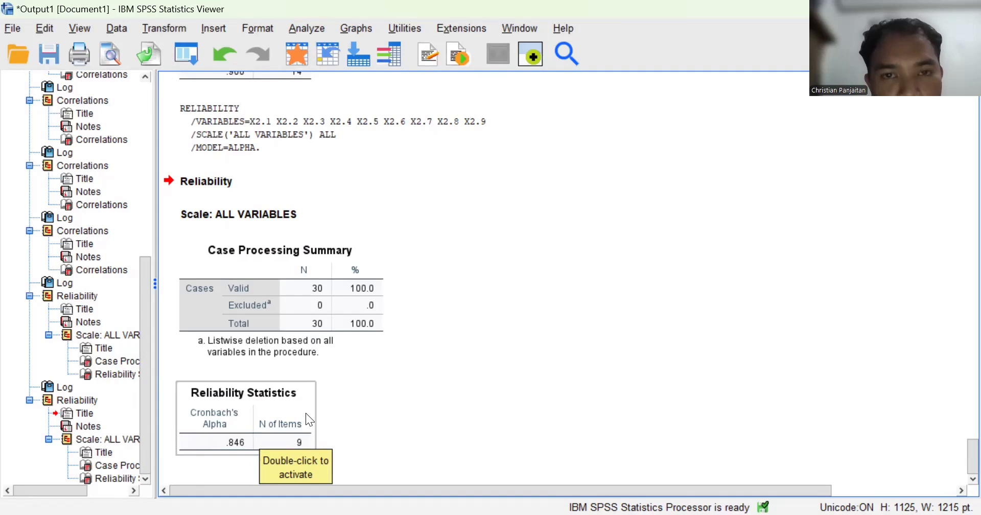
{"action": "left_click_drag", "start_coordinate": [305, 413], "coordinate": [448, 178]}
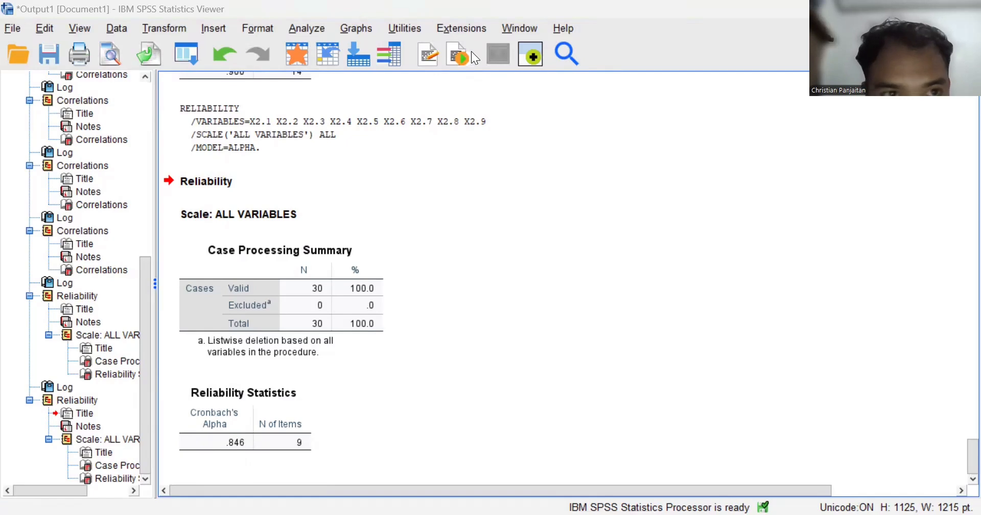
Return to the dataset, reopen Reliability Analysis and clear all X2 variables from the items.
{"action": "key", "text": "alt+Tab"}
{"action": "left_click", "coordinate": [219, 24]}
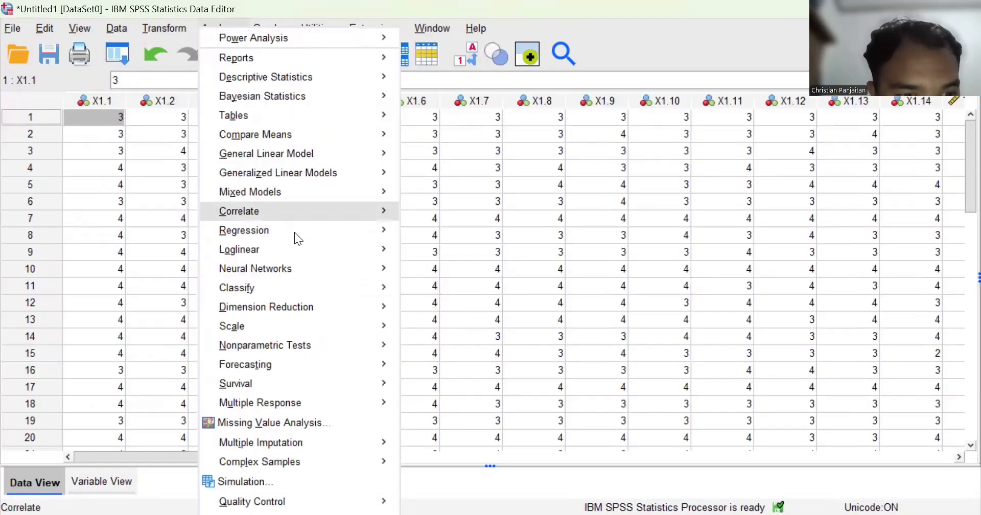
{"action": "mouse_move", "coordinate": [364, 324]}
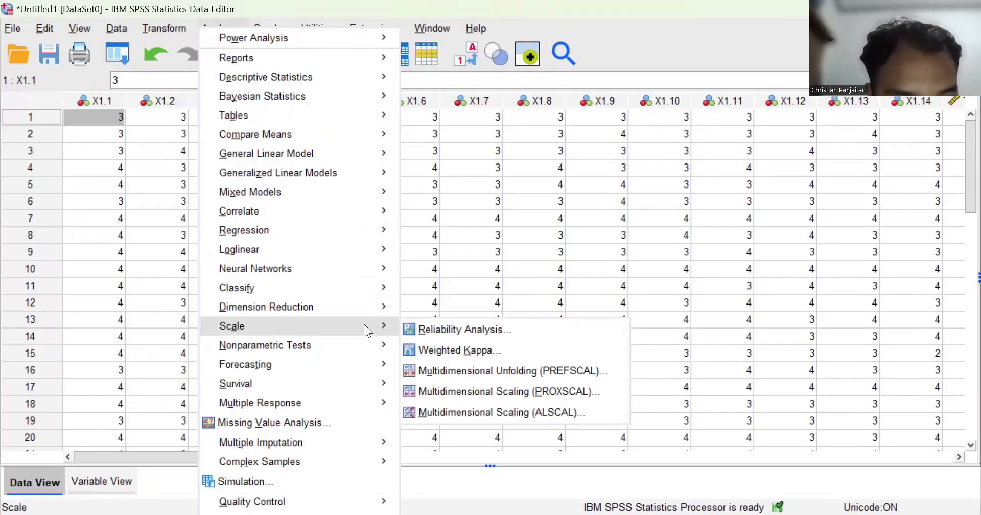
{"action": "left_click", "coordinate": [426, 330]}
{"action": "left_click", "coordinate": [519, 158]}
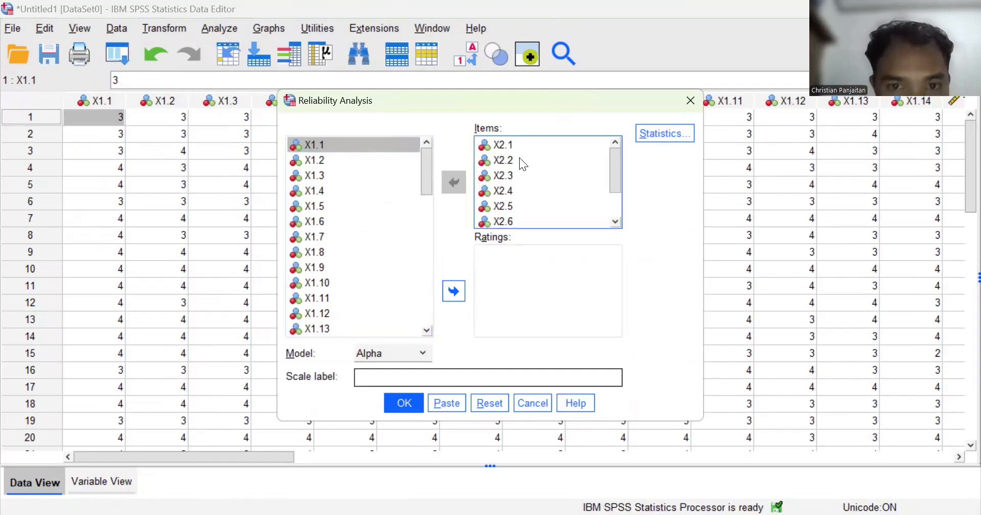
{"action": "key", "text": "ctrl+a"}
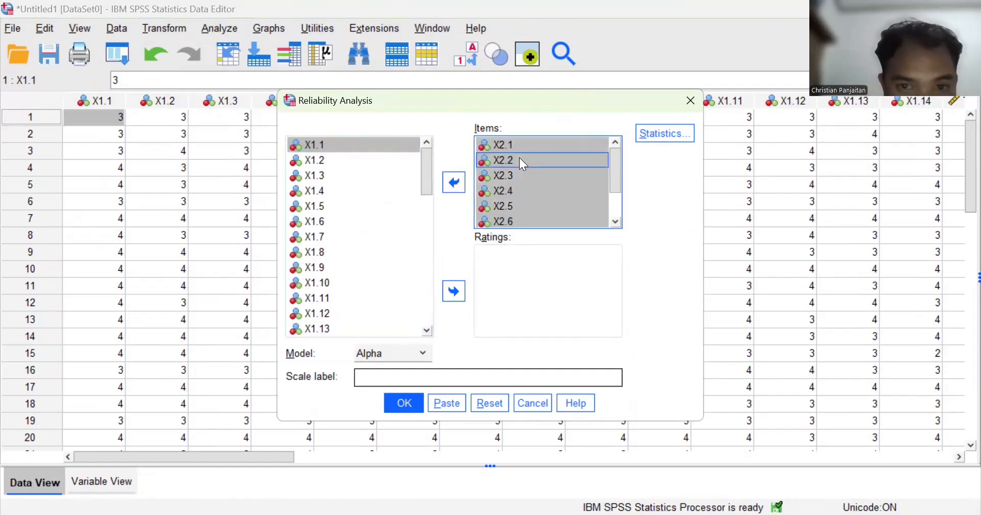
{"action": "left_click", "coordinate": [454, 182]}
Add X3.1 through X3.9 as the items, leaving out Total_X3, and run the reliability analysis with the Alpha model.
{"action": "scroll", "coordinate": [362, 293], "scroll_direction": "down", "scroll_amount": 4}
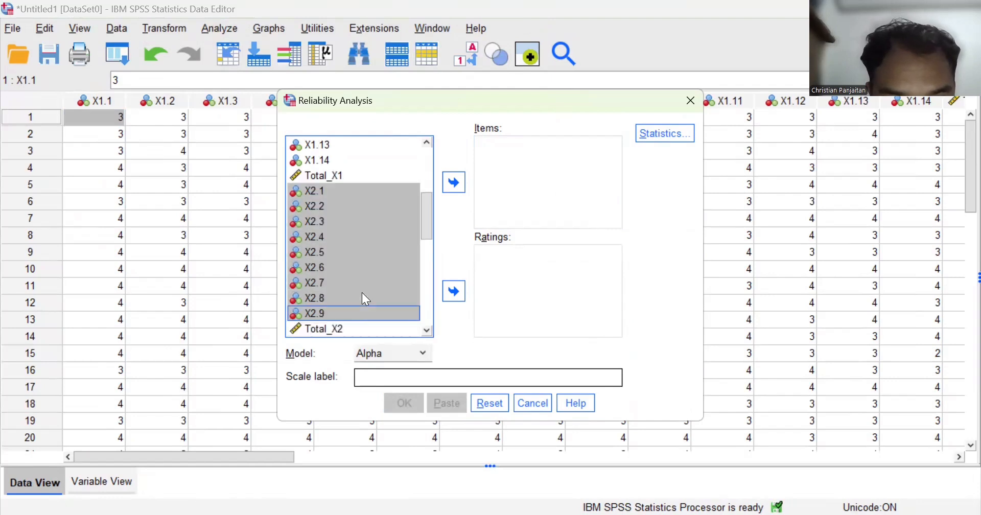
{"action": "left_click", "coordinate": [340, 297]}
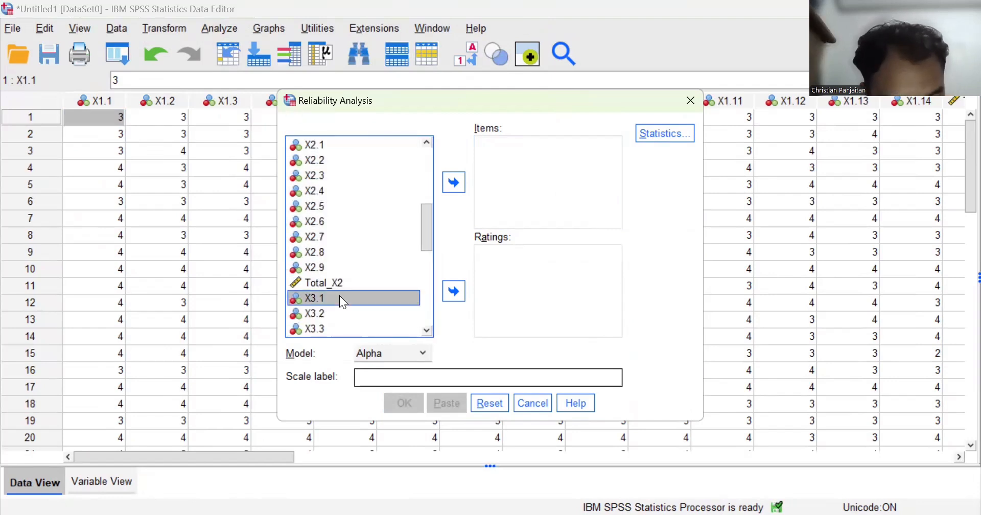
{"action": "key", "text": "shift+Down"}
{"action": "key", "text": "shift+Down"}
{"action": "key", "text": "shift+Down"}
{"action": "key", "text": "shift+Down"}
{"action": "key", "text": "shift+Down"}
{"action": "key", "text": "shift+Down"}
{"action": "key", "text": "shift+Down"}
{"action": "key", "text": "shift+Down"}
{"action": "key", "text": "shift+Down"}
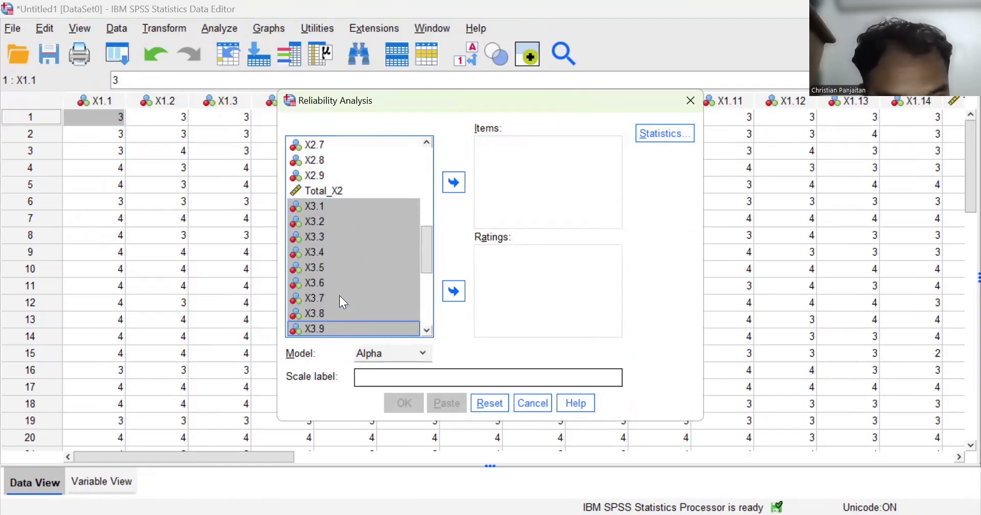
{"action": "key", "text": "shift+Up"}
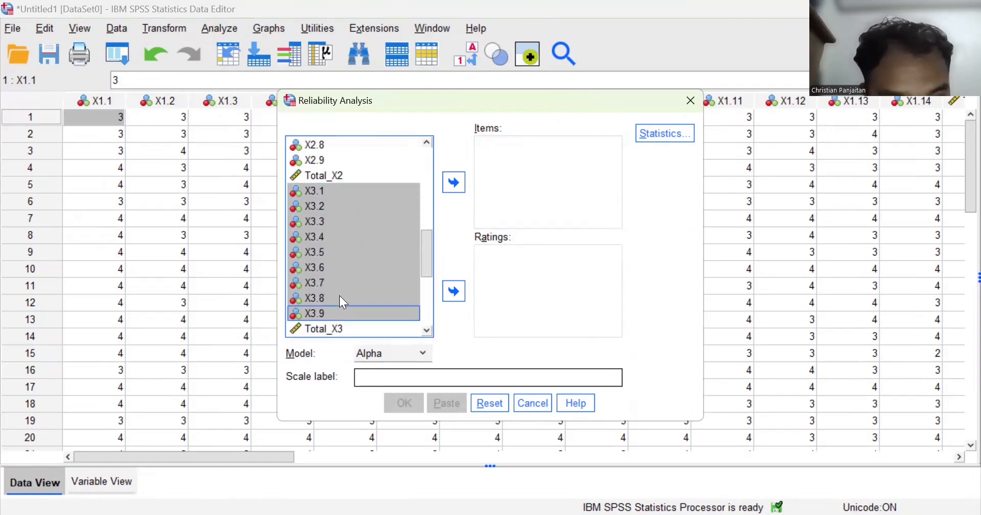
{"action": "left_click", "coordinate": [456, 182]}
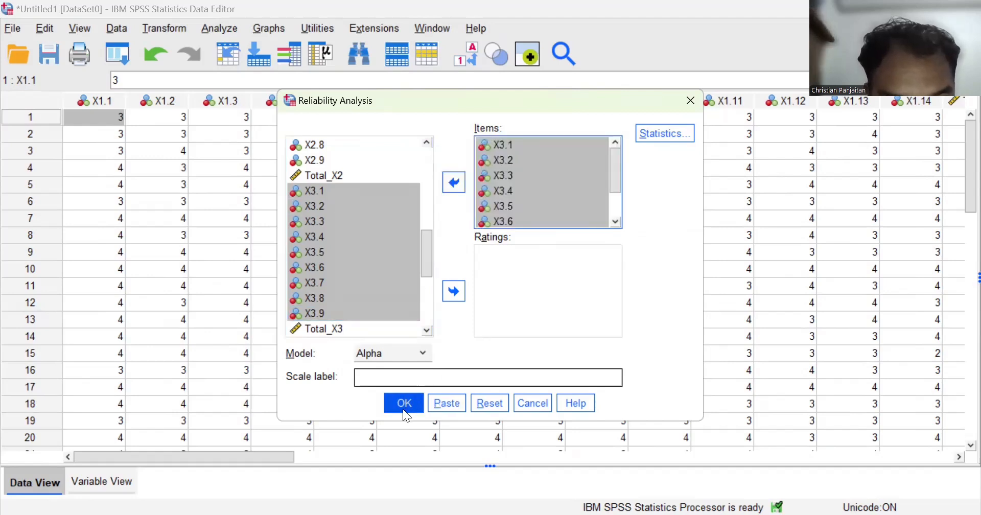
{"action": "left_click", "coordinate": [403, 405]}
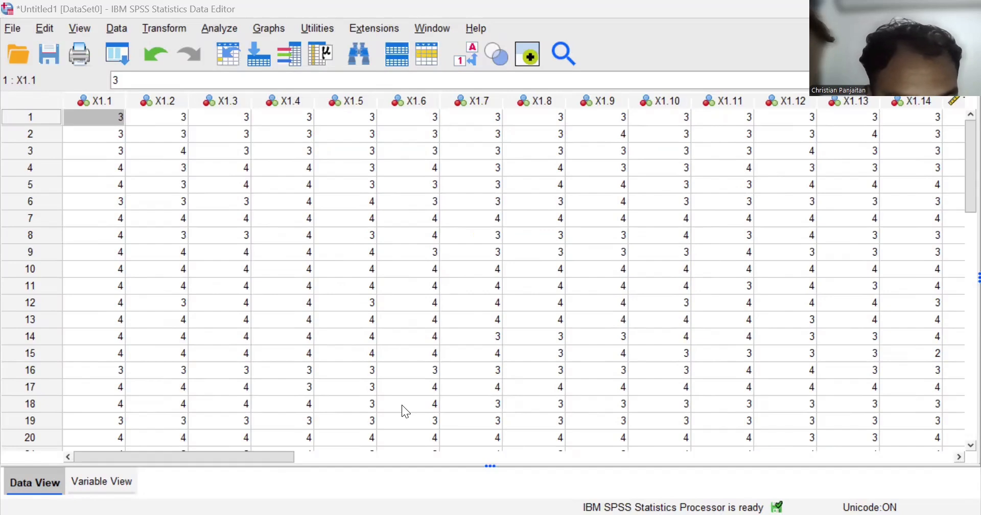
Examine the X3 reliability output, especially Cronbach's Alpha and the number of items.
{"action": "left_click", "coordinate": [408, 375]}
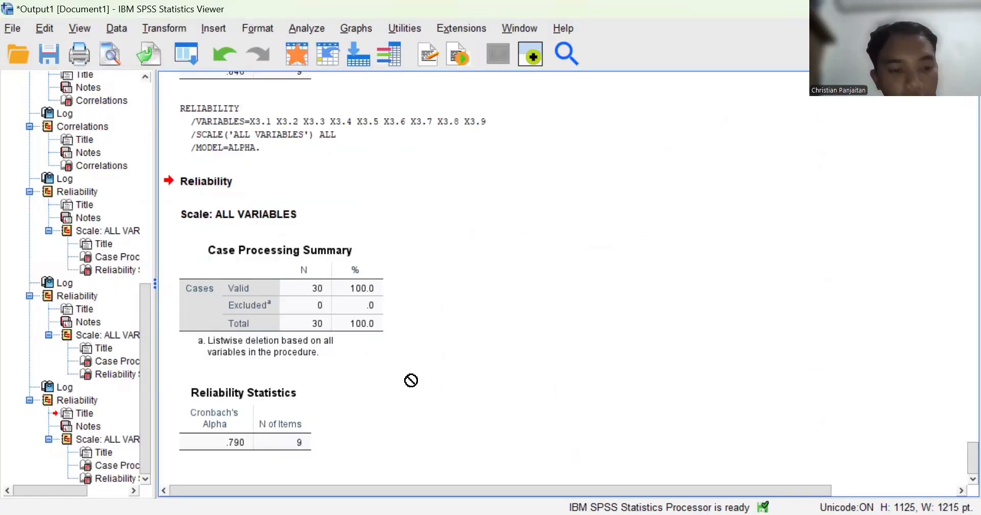
{"action": "left_click", "coordinate": [301, 410]}
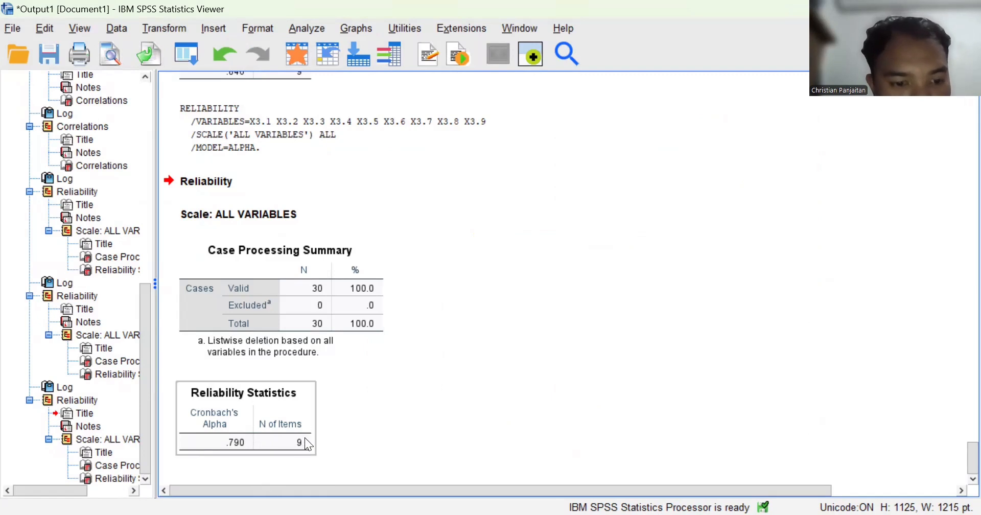
{"action": "left_click", "coordinate": [367, 312]}
{"action": "left_click", "coordinate": [429, 207]}
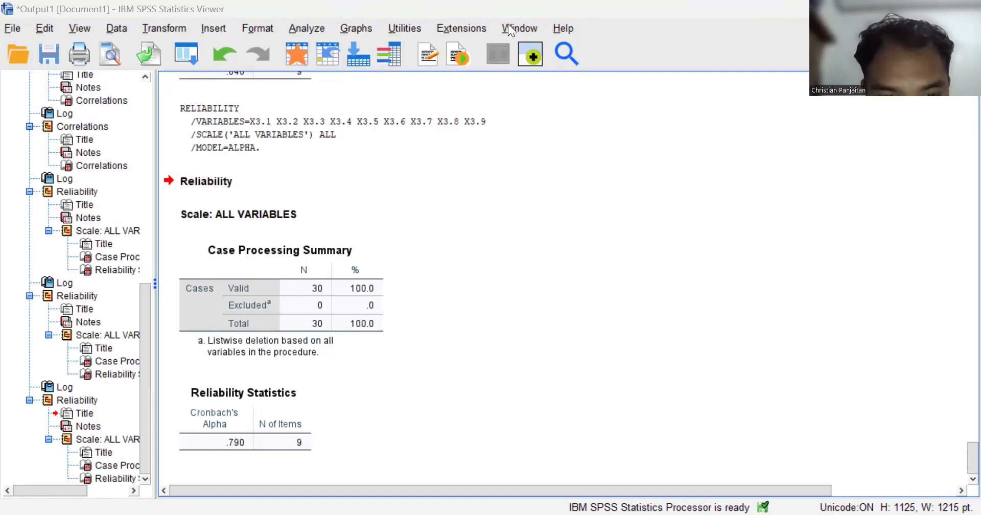
Return to the dataset, reopen Reliability Analysis and clear all X3 variables from the items.
{"action": "key", "text": "alt+Tab"}
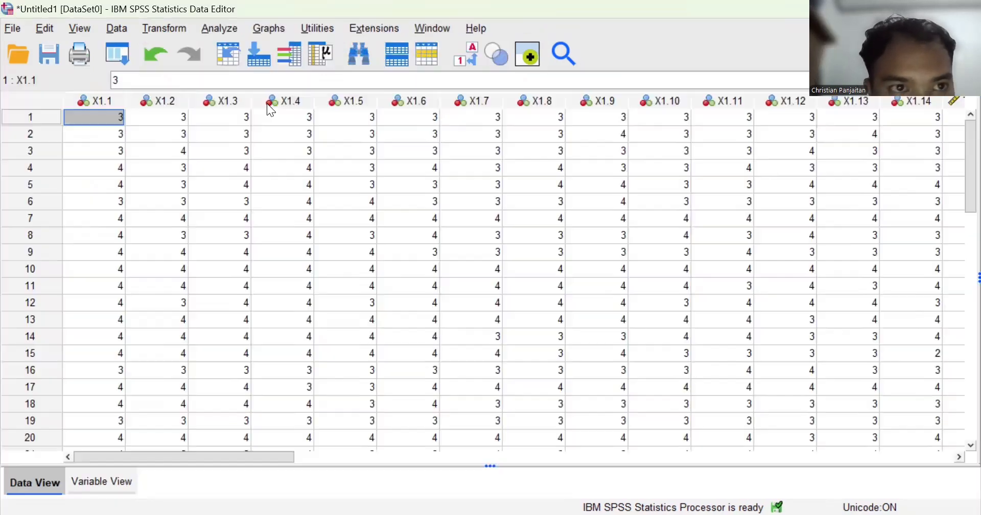
{"action": "left_click", "coordinate": [231, 30]}
{"action": "mouse_move", "coordinate": [370, 327]}
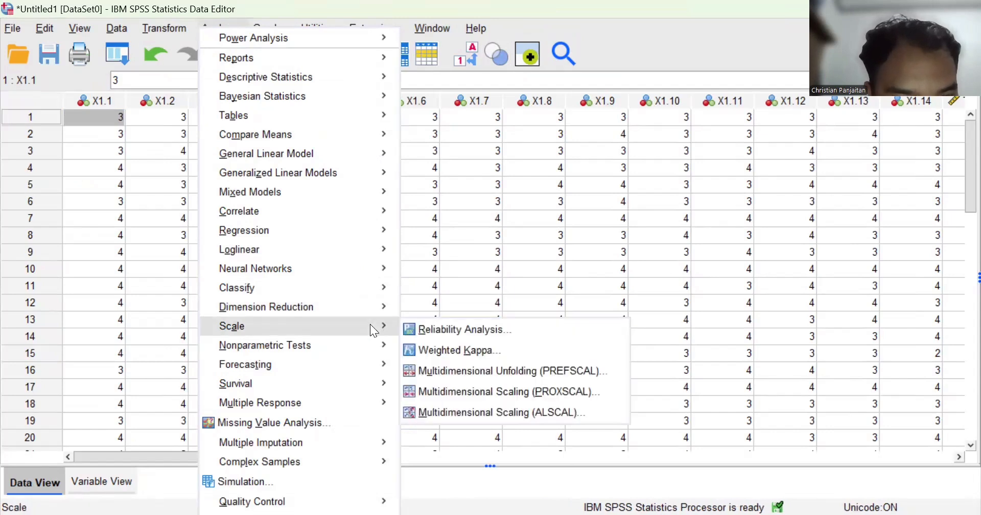
{"action": "left_click", "coordinate": [429, 330]}
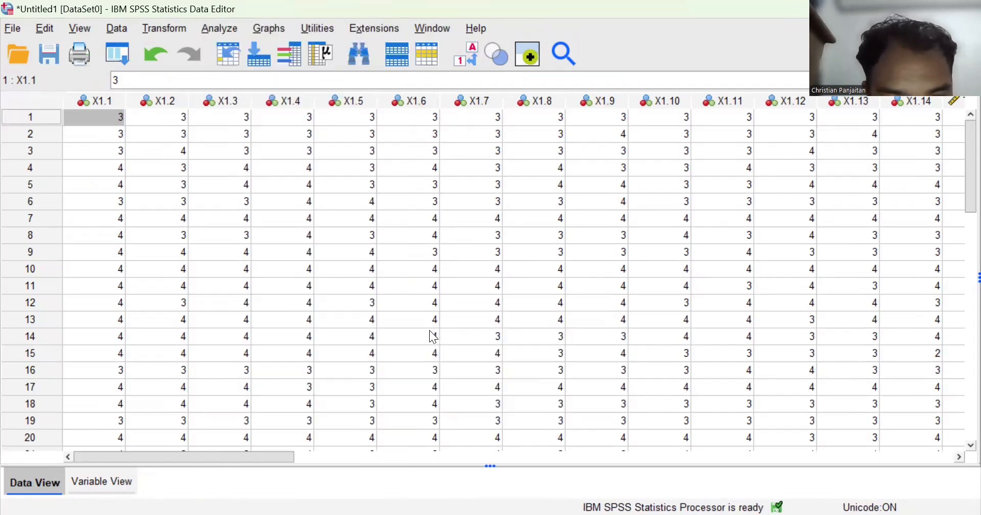
{"action": "left_click", "coordinate": [507, 163]}
{"action": "key", "text": "ctrl+a"}
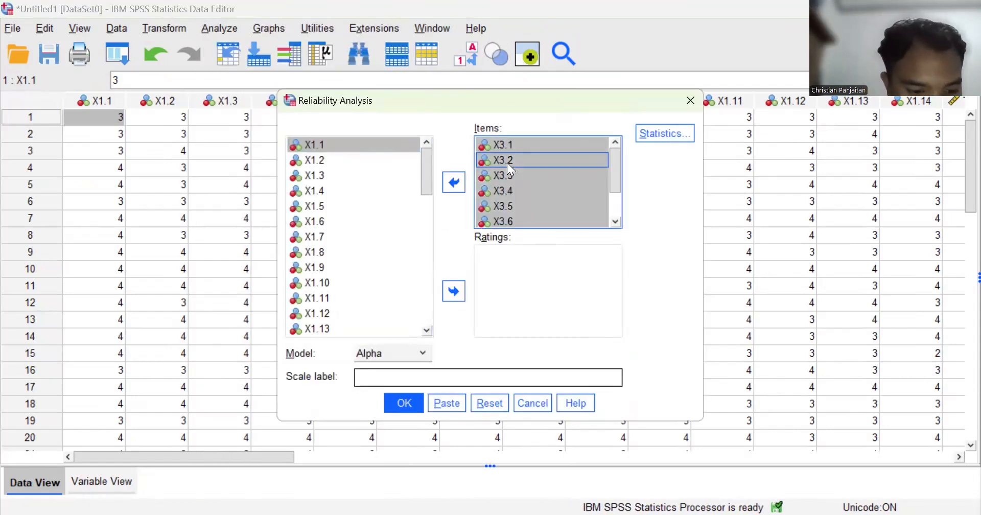
{"action": "left_click", "coordinate": [460, 179]}
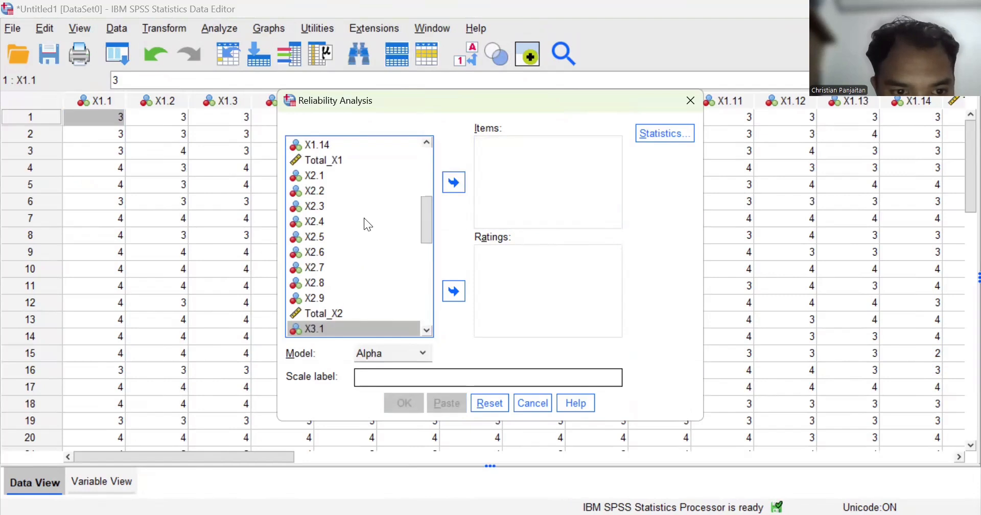
Add Y.1 through Y.12 as the items, leaving out Total_Y, and run the reliability analysis with the Alpha model.
{"action": "scroll", "coordinate": [363, 218], "scroll_direction": "down", "scroll_amount": 3}
{"action": "scroll", "coordinate": [364, 218], "scroll_direction": "down", "scroll_amount": 2}
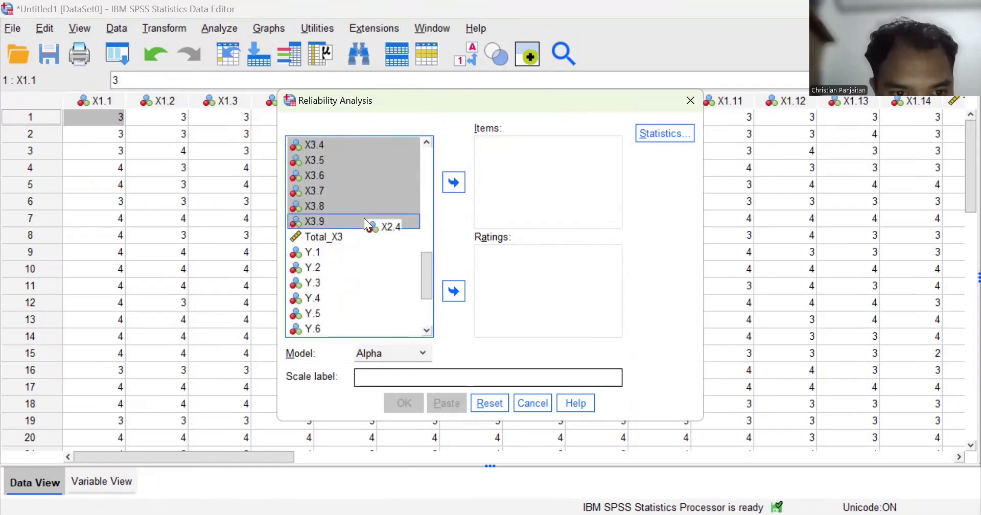
{"action": "left_click", "coordinate": [325, 253]}
{"action": "key", "text": "shift+Down"}
{"action": "key", "text": "shift+Down"}
{"action": "key", "text": "shift+Down"}
{"action": "key", "text": "shift+Down"}
{"action": "key", "text": "shift+Down"}
{"action": "key", "text": "shift+Down"}
{"action": "key", "text": "shift+Down"}
{"action": "key", "text": "shift+Down"}
{"action": "key", "text": "shift+Down"}
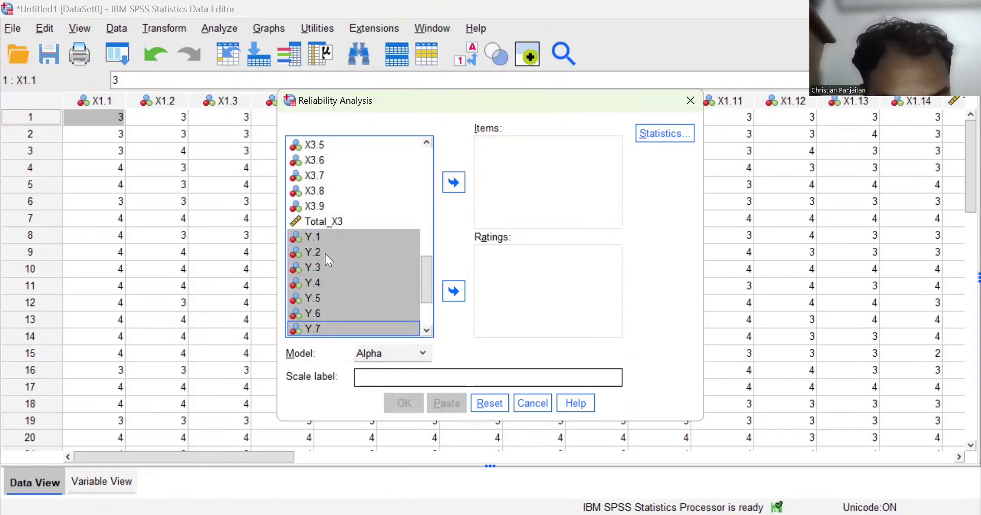
{"action": "key", "text": "shift+Down"}
{"action": "key", "text": "shift+Down"}
{"action": "key", "text": "shift+Down"}
{"action": "key", "text": "shift+Up"}
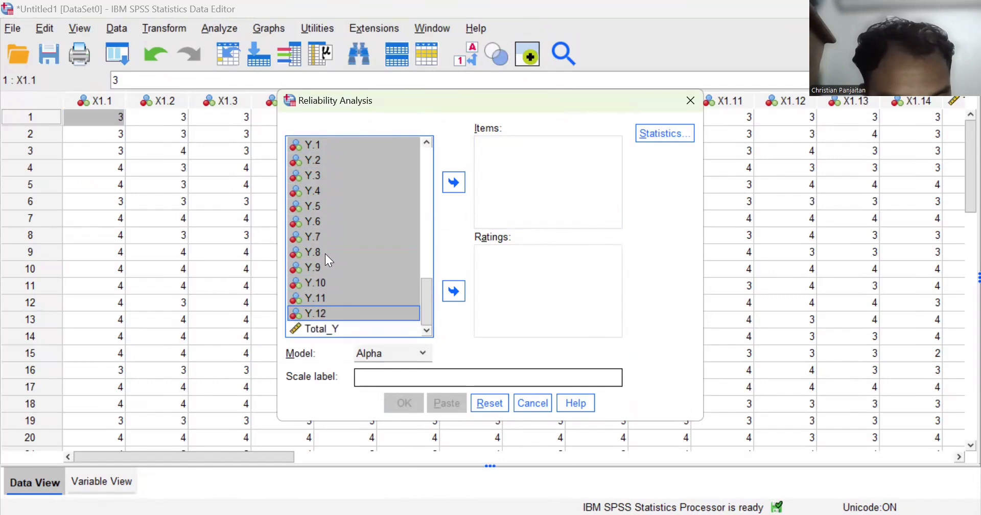
{"action": "left_click", "coordinate": [452, 182]}
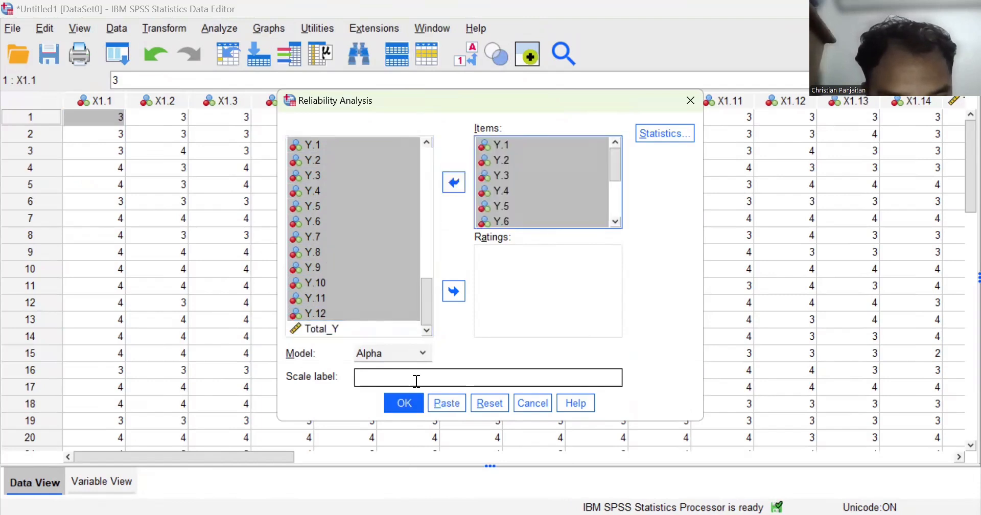
{"action": "left_click", "coordinate": [402, 401]}
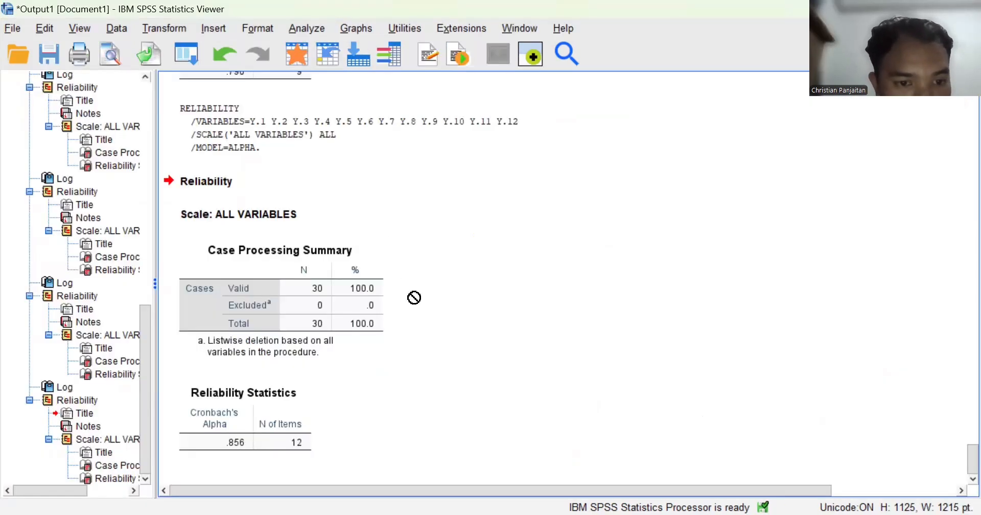
Examine the Y reliability output, especially Cronbach's Alpha and the number of items.
{"action": "left_click", "coordinate": [284, 424]}
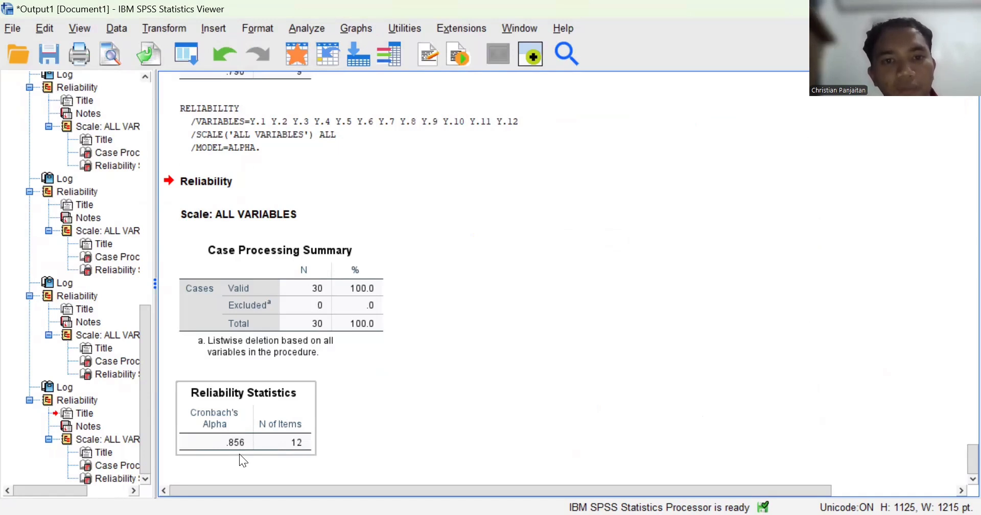
{"action": "left_click_drag", "start_coordinate": [378, 386], "coordinate": [451, 268]}
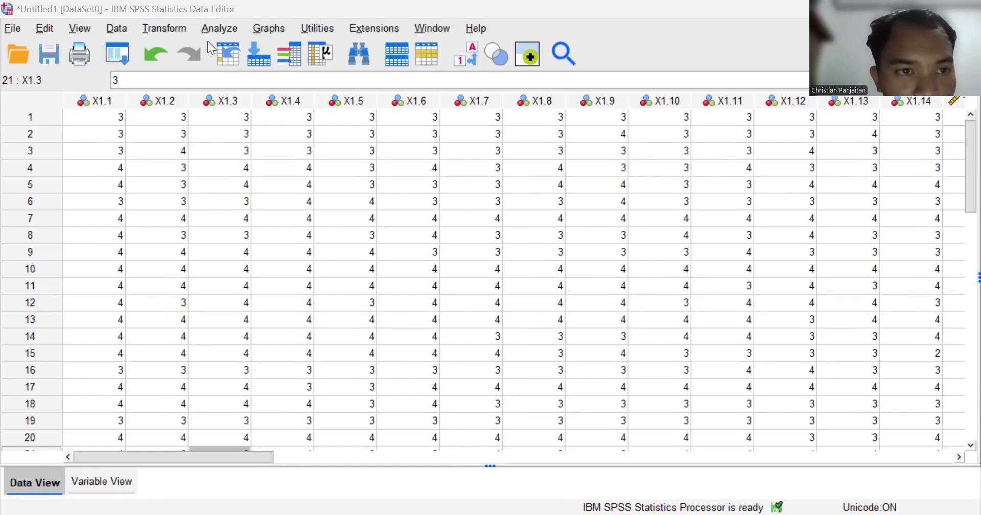
Start a Linear Regression and replace ABS_RES with Total_Y as the dependent variable, keeping Total_X1, Total_X2 and Total_X3 as predictors.
{"action": "left_click", "coordinate": [220, 29]}
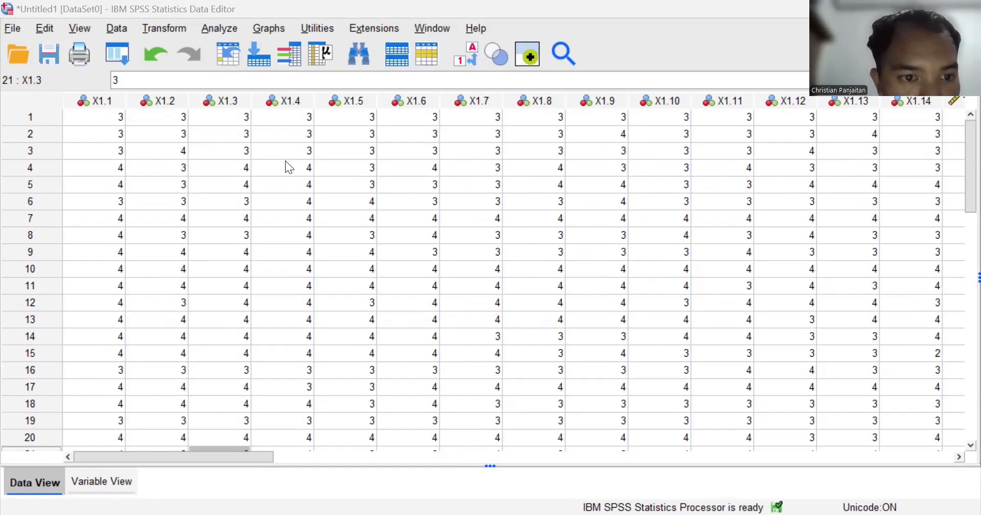
{"action": "mouse_move", "coordinate": [376, 231]}
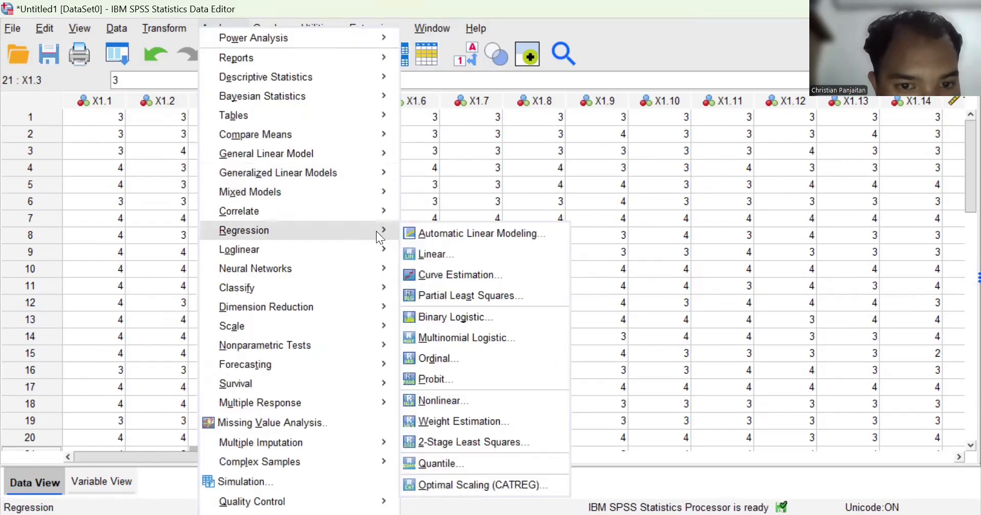
{"action": "left_click", "coordinate": [452, 255]}
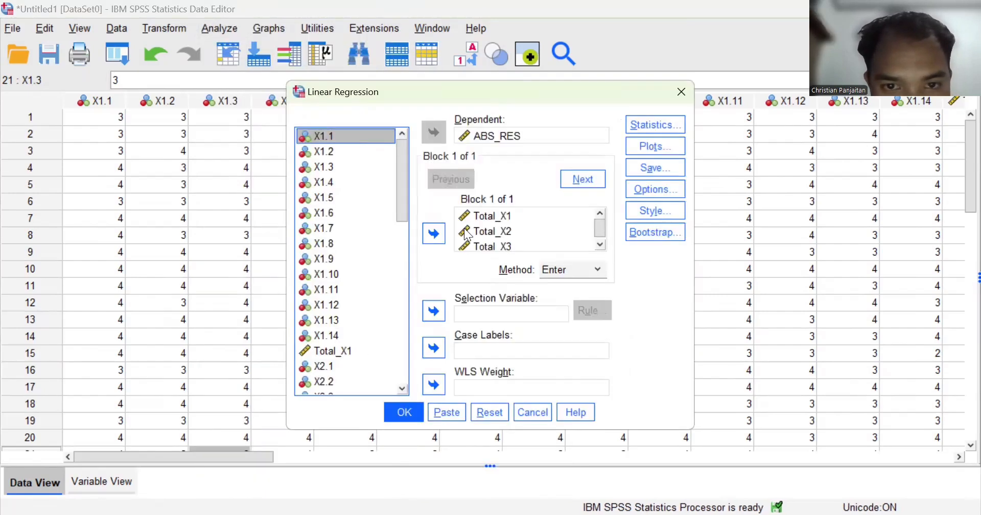
{"action": "left_click", "coordinate": [503, 137]}
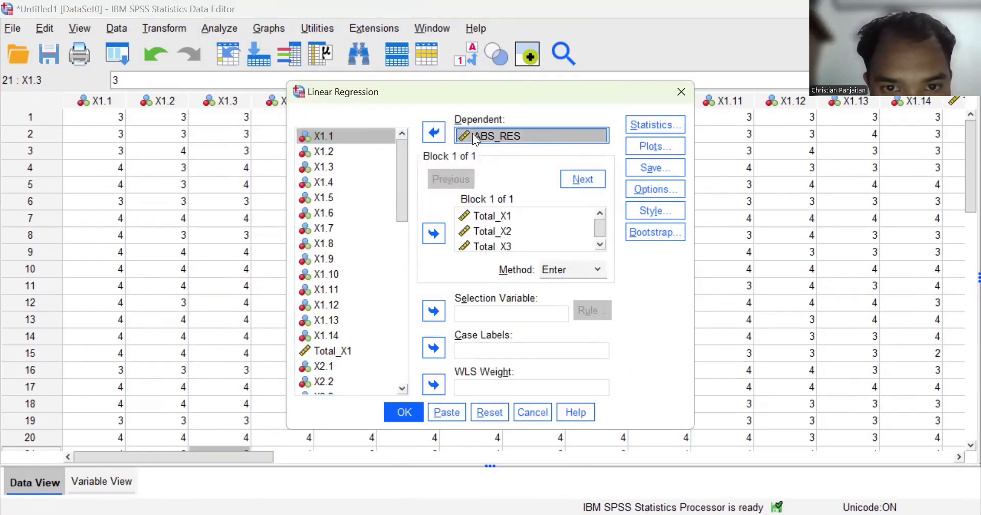
{"action": "left_click", "coordinate": [433, 132]}
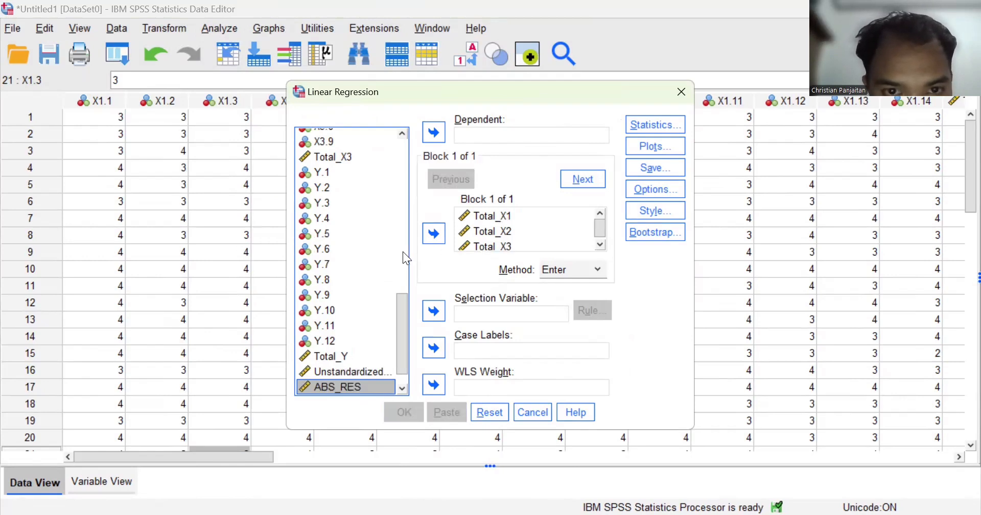
{"action": "scroll", "coordinate": [406, 258], "scroll_direction": "down", "scroll_amount": 1}
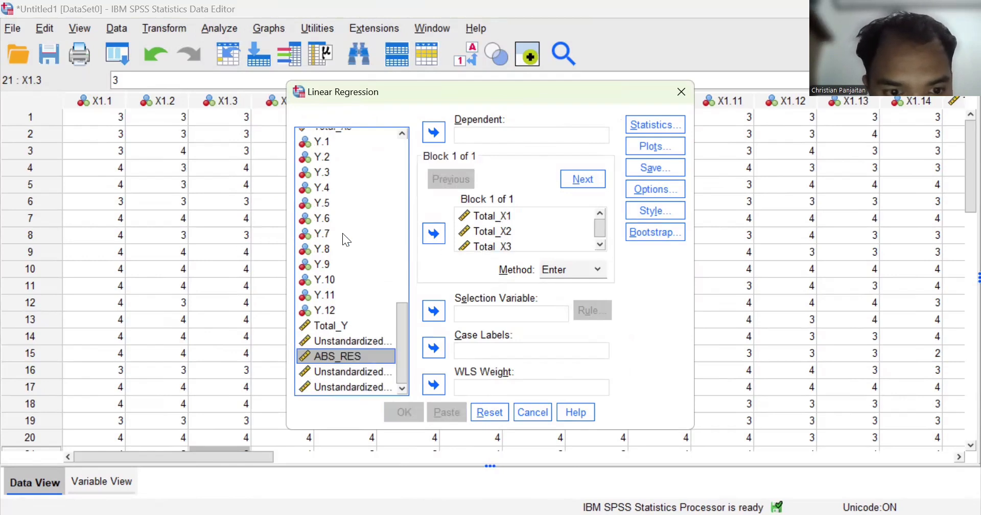
{"action": "left_click", "coordinate": [347, 327]}
{"action": "left_click", "coordinate": [434, 132]}
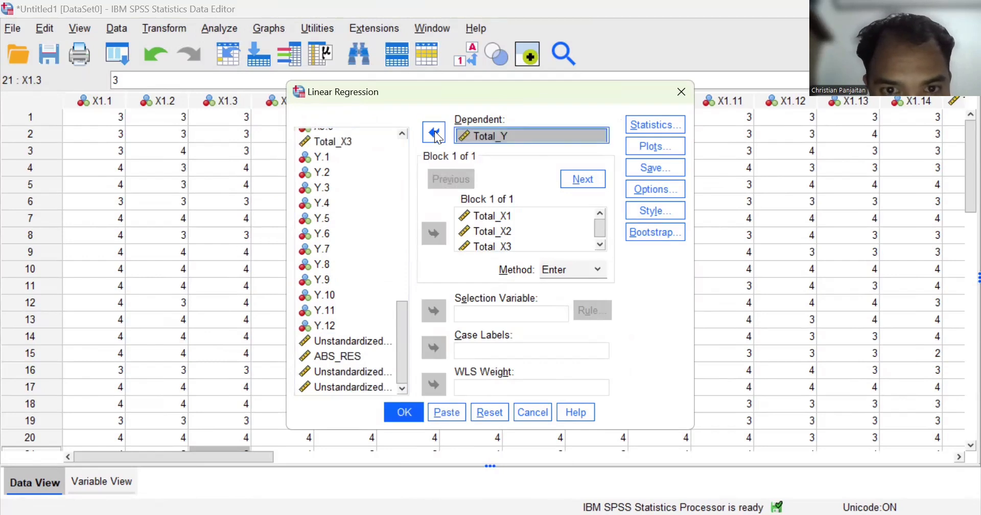
Configure the regression statistics with Estimates, Model fit, Descriptives and Collinearity diagnostics enabled.
{"action": "left_click", "coordinate": [648, 126]}
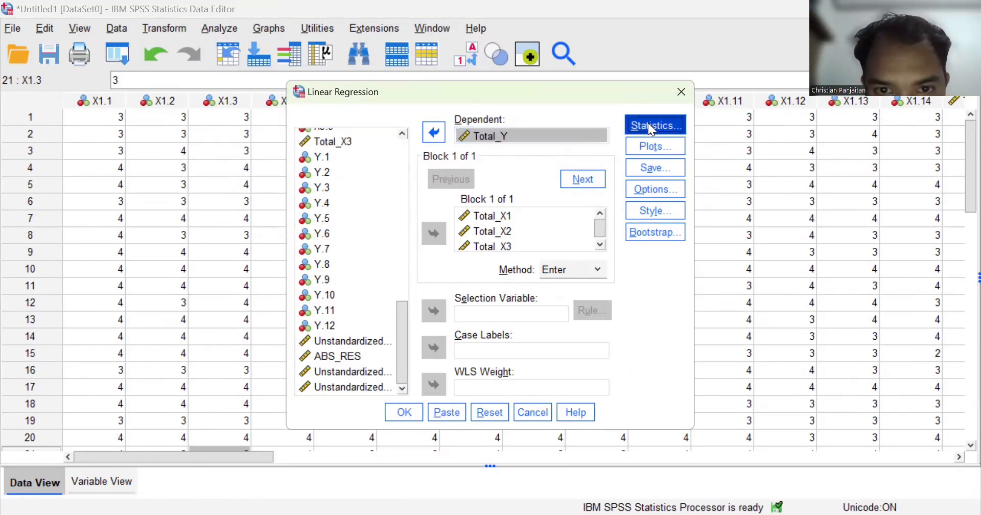
{"action": "left_click", "coordinate": [488, 164]}
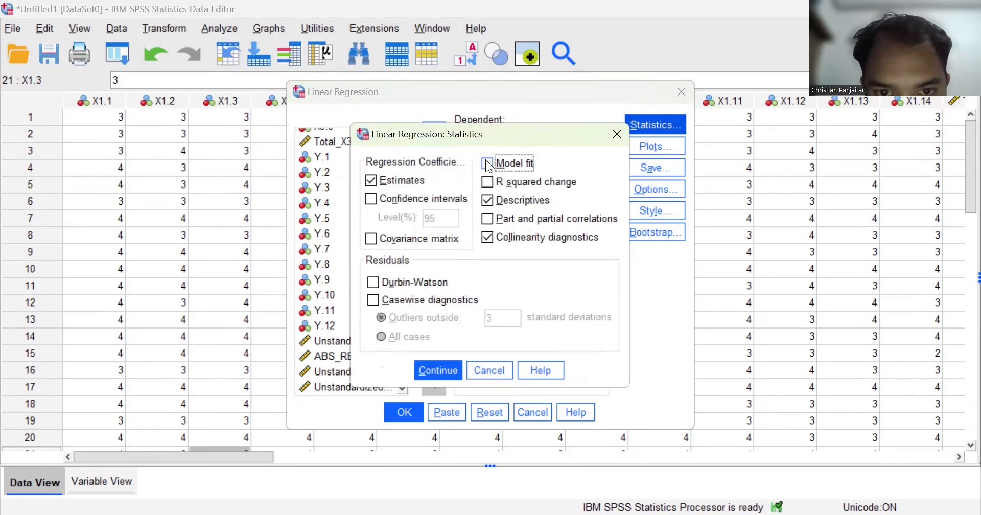
{"action": "left_click", "coordinate": [487, 164]}
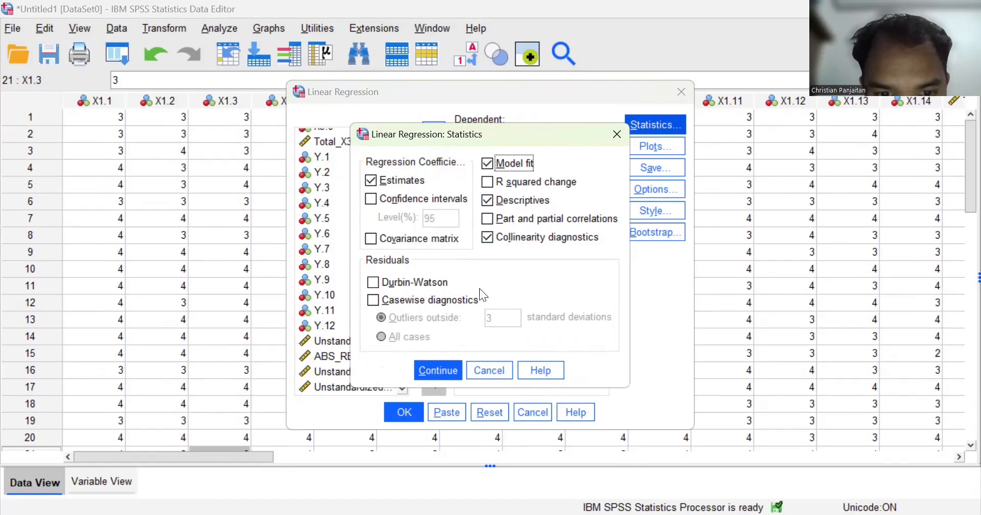
{"action": "left_click", "coordinate": [434, 368]}
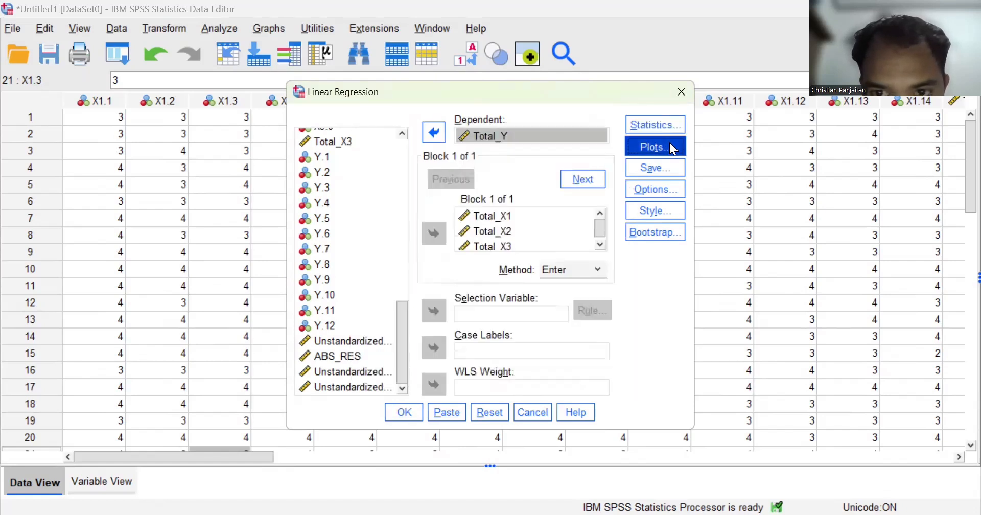
Run the regression with a *SRESID against *ZPRED scatterplot, histogram and normal probability plot, saving unstandardized residuals.
{"action": "left_click", "coordinate": [670, 144]}
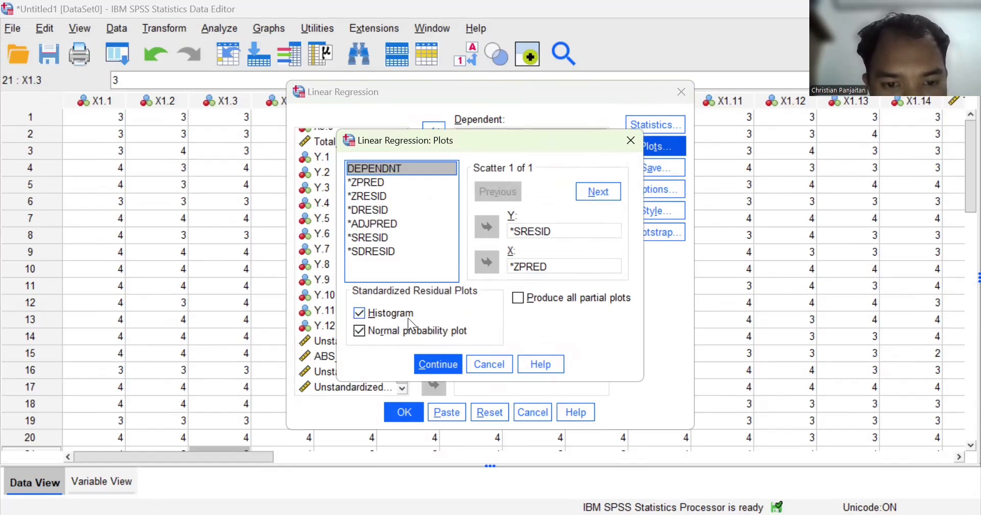
{"action": "left_click", "coordinate": [437, 364]}
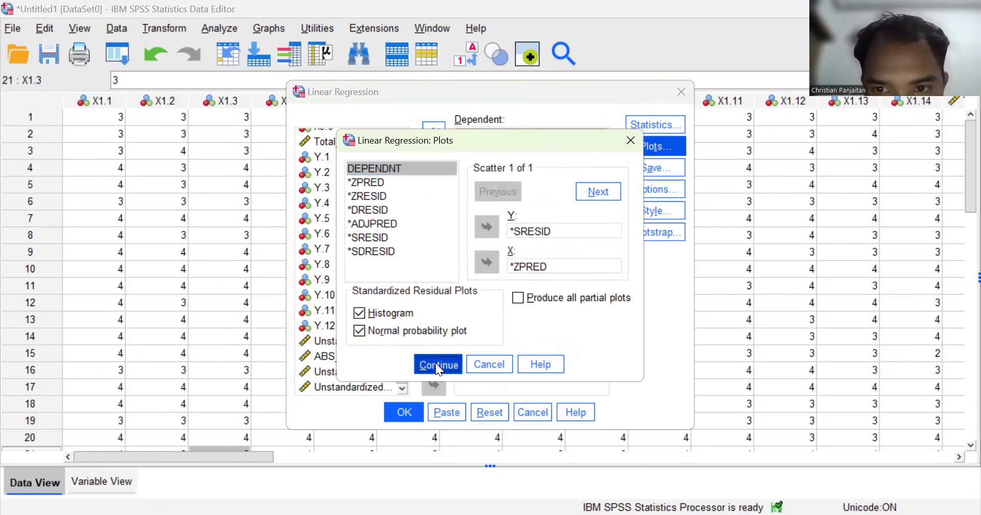
{"action": "left_click", "coordinate": [645, 165]}
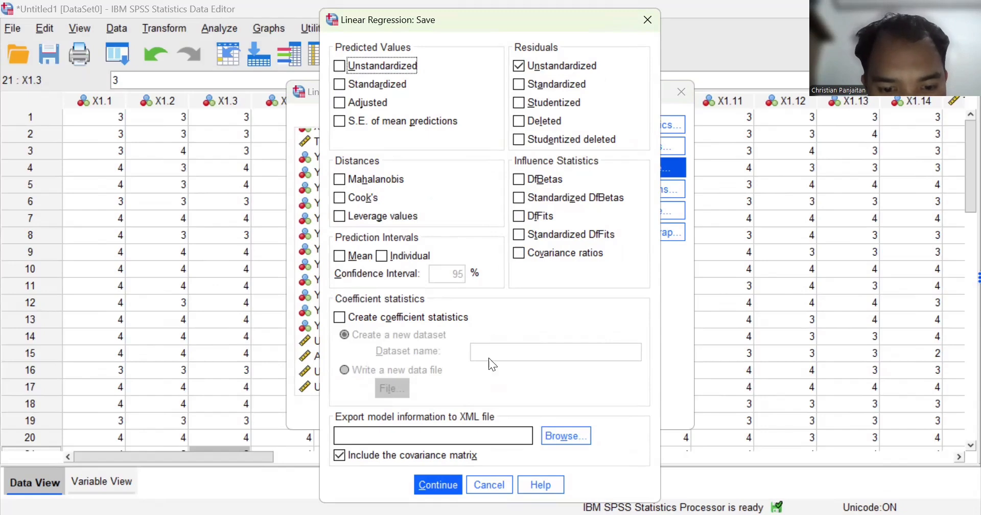
{"action": "left_click", "coordinate": [438, 479]}
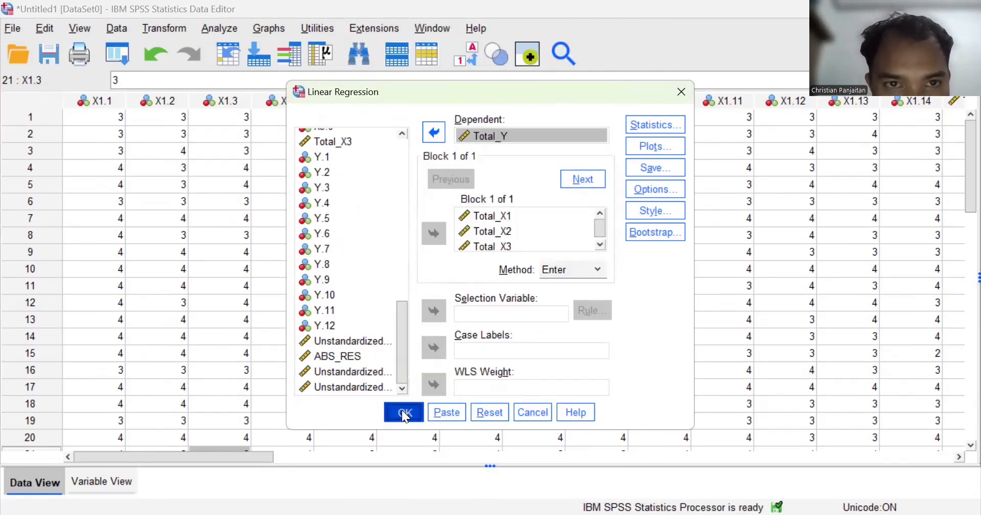
{"action": "left_click", "coordinate": [403, 413]}
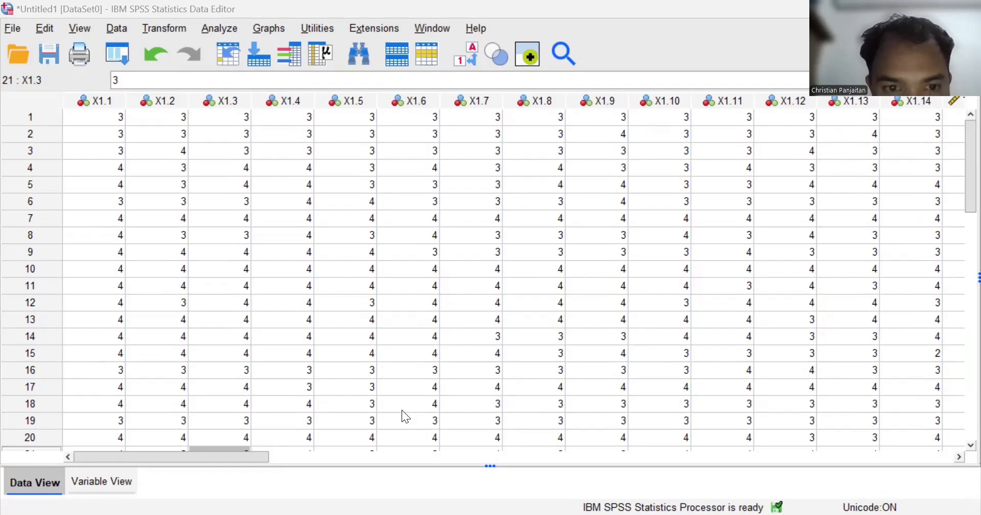
Switch to the SPSS output viewer and examine the histogram of regression standardized residuals for Total_Y.
{"action": "key", "text": "alt+Tab"}
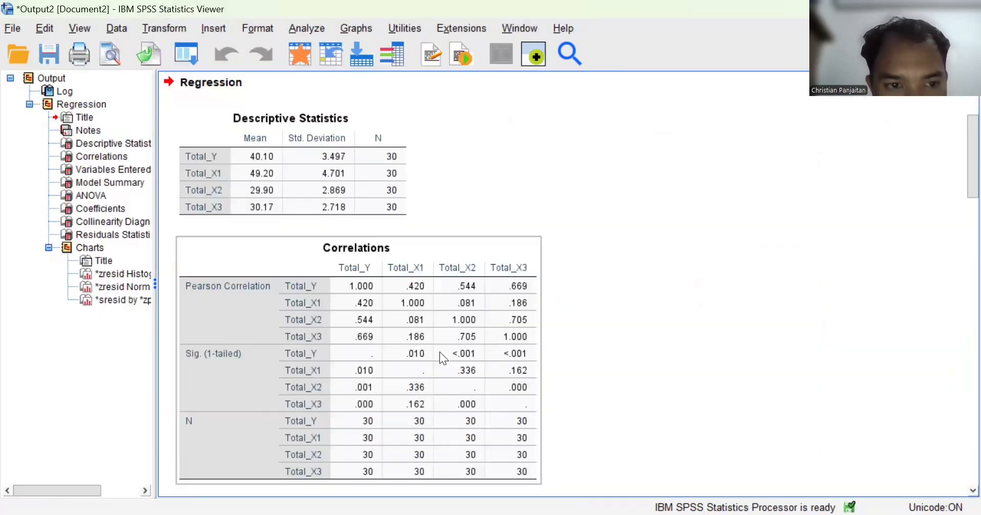
{"action": "scroll", "coordinate": [439, 351], "scroll_direction": "down", "scroll_amount": 10}
{"action": "scroll", "coordinate": [439, 351], "scroll_direction": "down", "scroll_amount": 15}
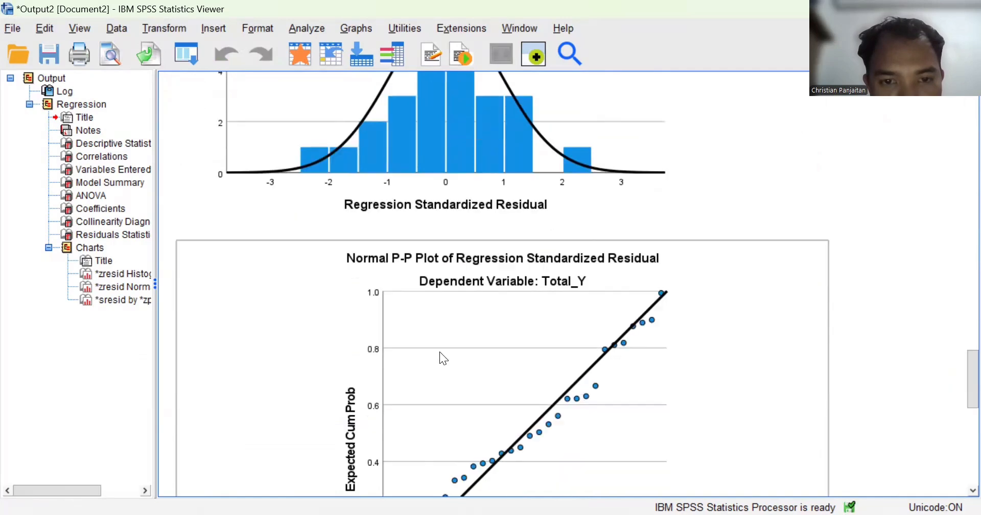
{"action": "scroll", "coordinate": [440, 353], "scroll_direction": "down", "scroll_amount": 5}
{"action": "scroll", "coordinate": [439, 353], "scroll_direction": "up", "scroll_amount": 8}
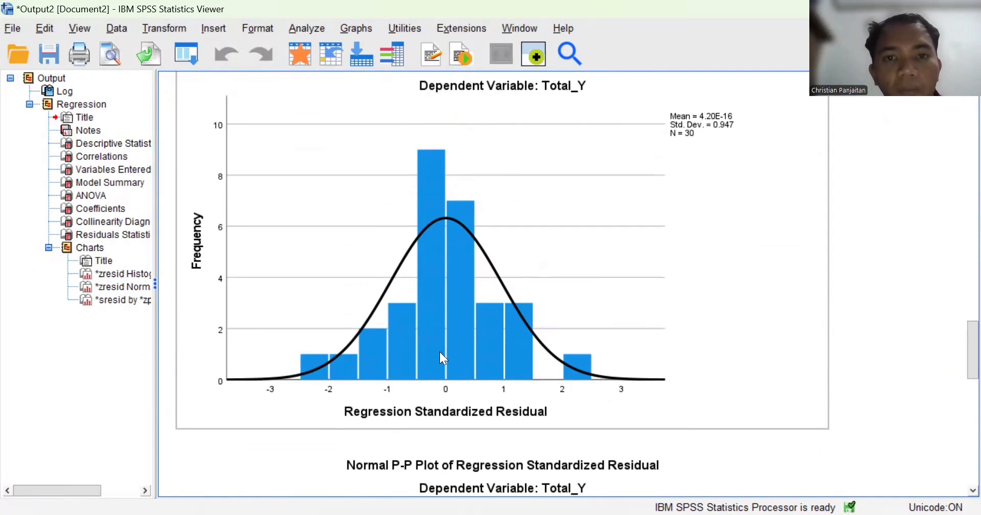
{"action": "scroll", "coordinate": [469, 274], "scroll_direction": "up", "scroll_amount": 5}
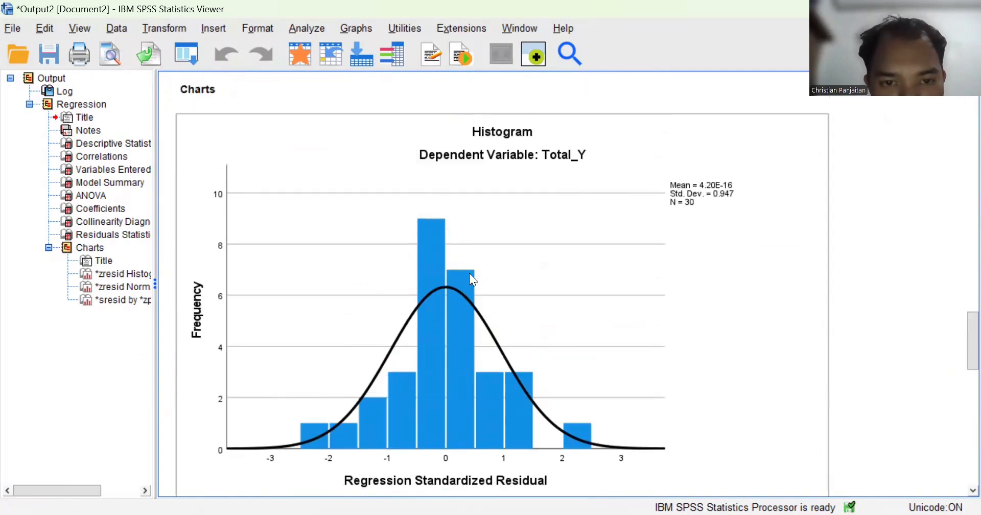
{"action": "scroll", "coordinate": [468, 274], "scroll_direction": "down", "scroll_amount": 4}
{"action": "scroll", "coordinate": [470, 276], "scroll_direction": "down", "scroll_amount": 3}
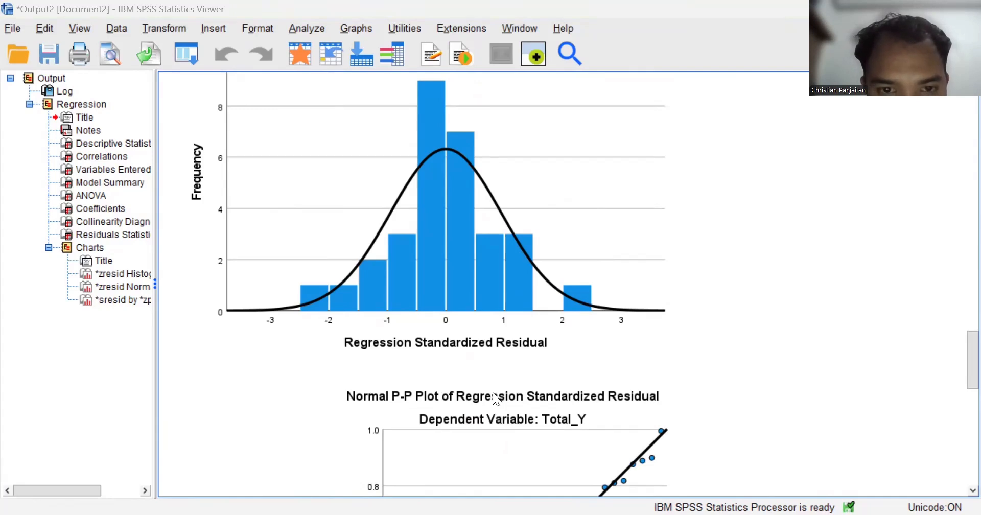
Switch to the Word document and review the reference picture of positive and negative skewness shapes.
{"action": "key", "text": "alt+Tab"}
{"action": "scroll", "coordinate": [494, 396], "scroll_direction": "down", "scroll_amount": 2}
{"action": "scroll", "coordinate": [494, 396], "scroll_direction": "down", "scroll_amount": 3}
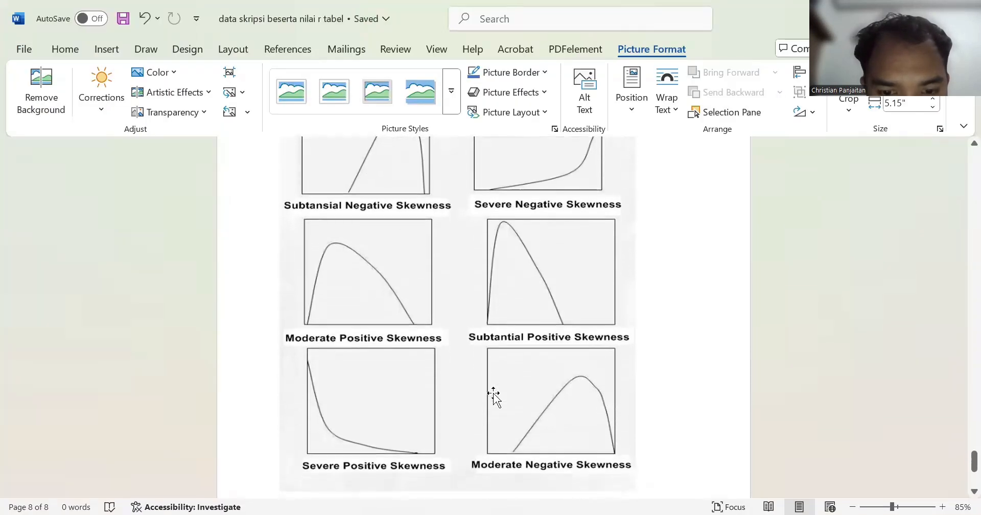
{"action": "scroll", "coordinate": [494, 396], "scroll_direction": "up", "scroll_amount": 2}
{"action": "scroll", "coordinate": [494, 396], "scroll_direction": "up", "scroll_amount": 3}
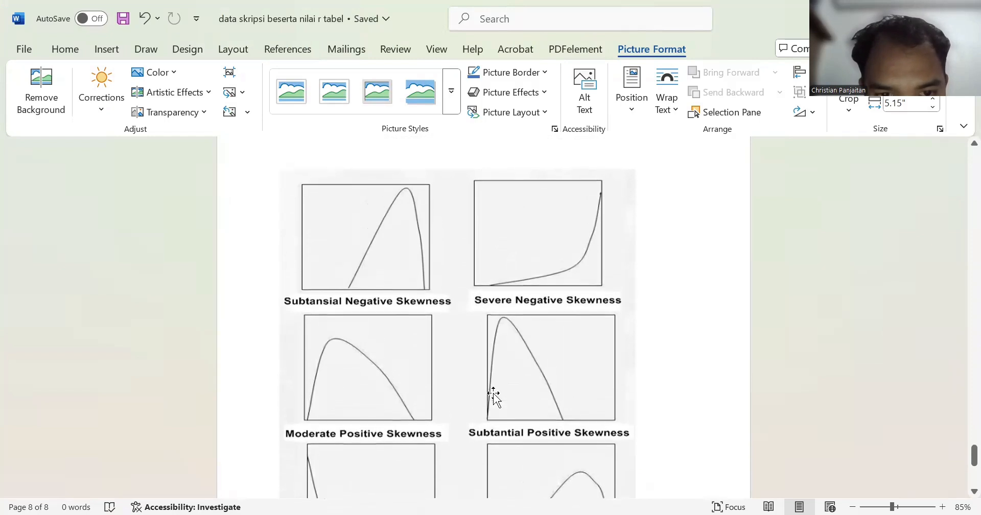
{"action": "scroll", "coordinate": [494, 396], "scroll_direction": "down", "scroll_amount": 2}
{"action": "scroll", "coordinate": [493, 396], "scroll_direction": "down", "scroll_amount": 3}
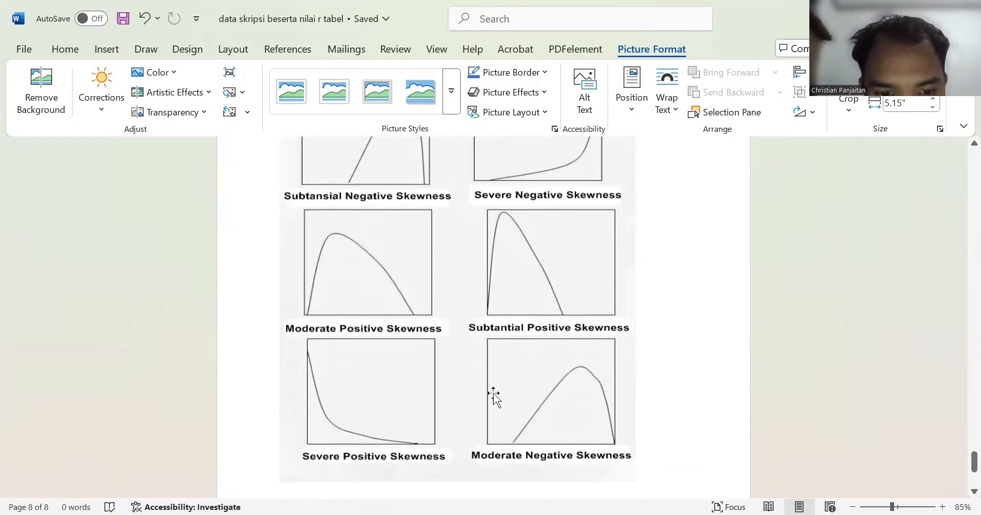
{"action": "scroll", "coordinate": [492, 400], "scroll_direction": "up", "scroll_amount": 3}
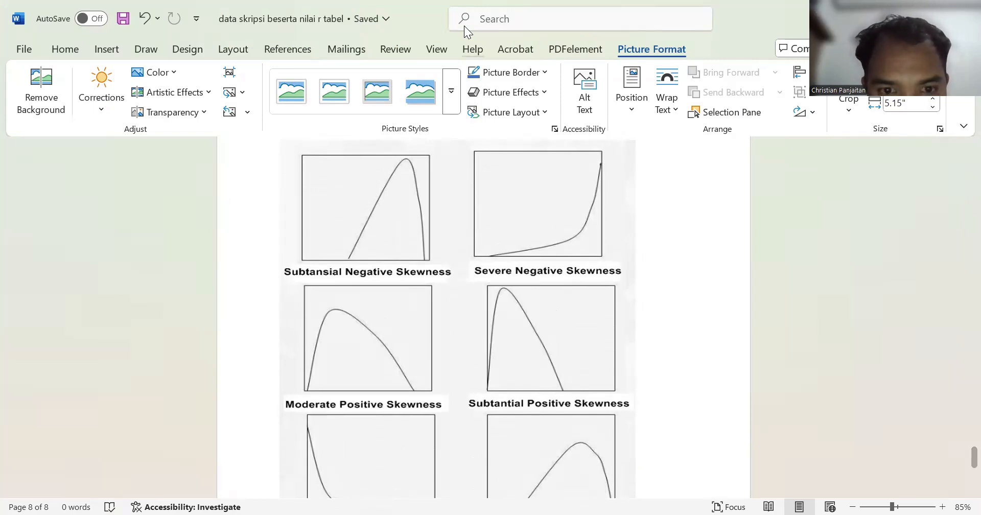
Return to the SPSS output viewer and examine the residual histogram, Normal P-P Plot and scatterplot for Total_Y.
{"action": "key", "text": "alt+Tab"}
{"action": "scroll", "coordinate": [490, 301], "scroll_direction": "up", "scroll_amount": 2}
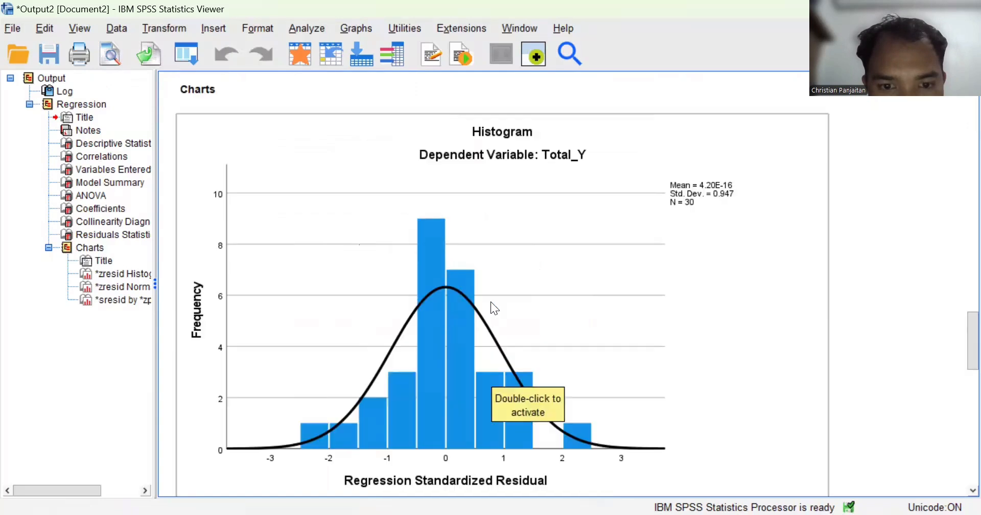
{"action": "scroll", "coordinate": [490, 301], "scroll_direction": "down", "scroll_amount": 1}
{"action": "scroll", "coordinate": [491, 302], "scroll_direction": "down", "scroll_amount": 5}
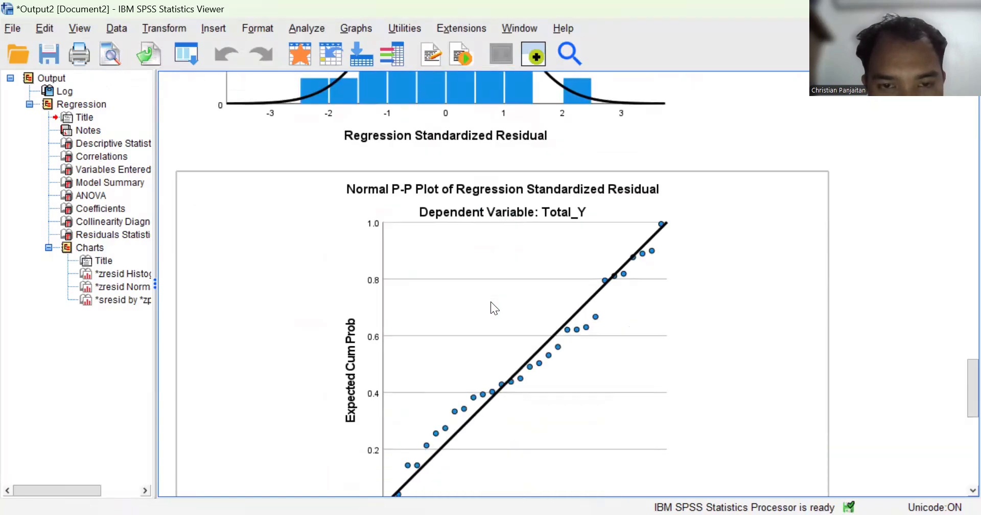
{"action": "scroll", "coordinate": [490, 302], "scroll_direction": "down", "scroll_amount": 2}
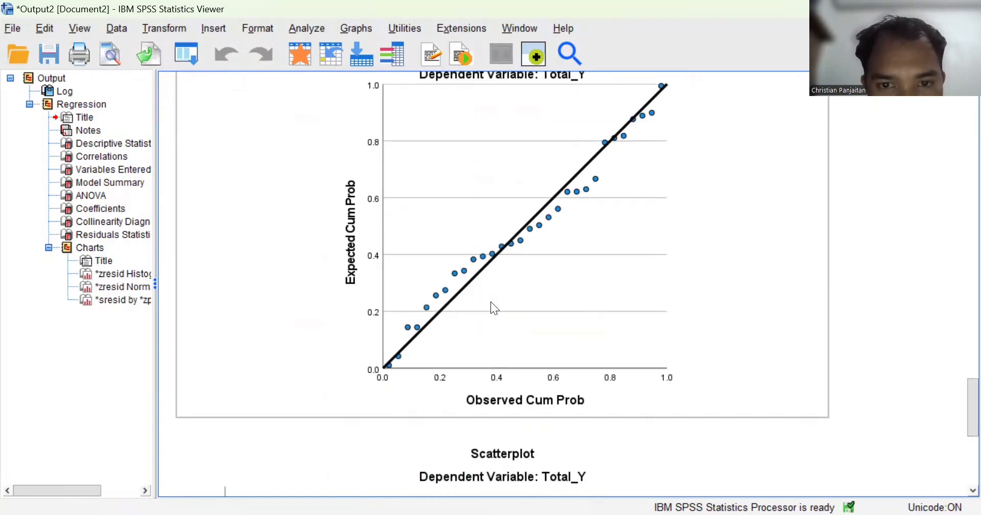
{"action": "scroll", "coordinate": [490, 302], "scroll_direction": "up", "scroll_amount": 1}
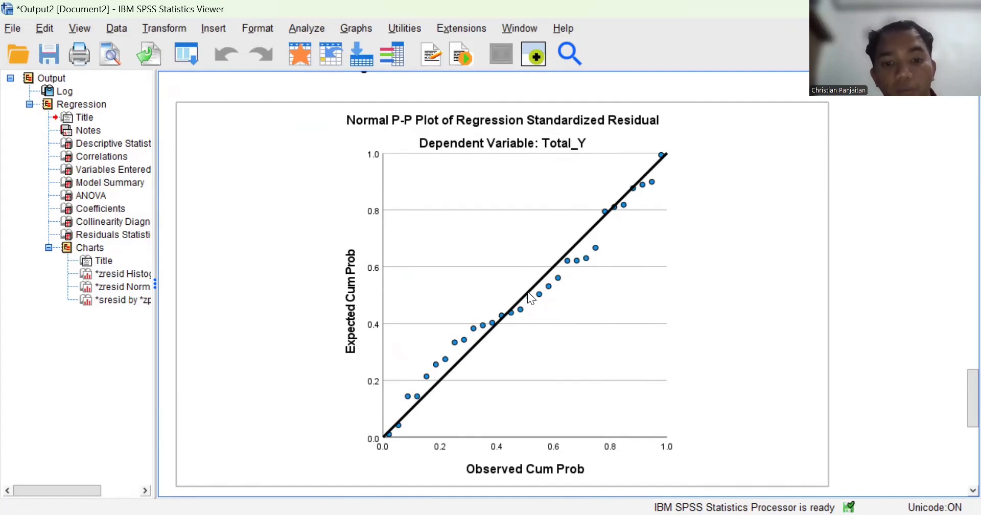
{"action": "scroll", "coordinate": [552, 248], "scroll_direction": "up", "scroll_amount": 5}
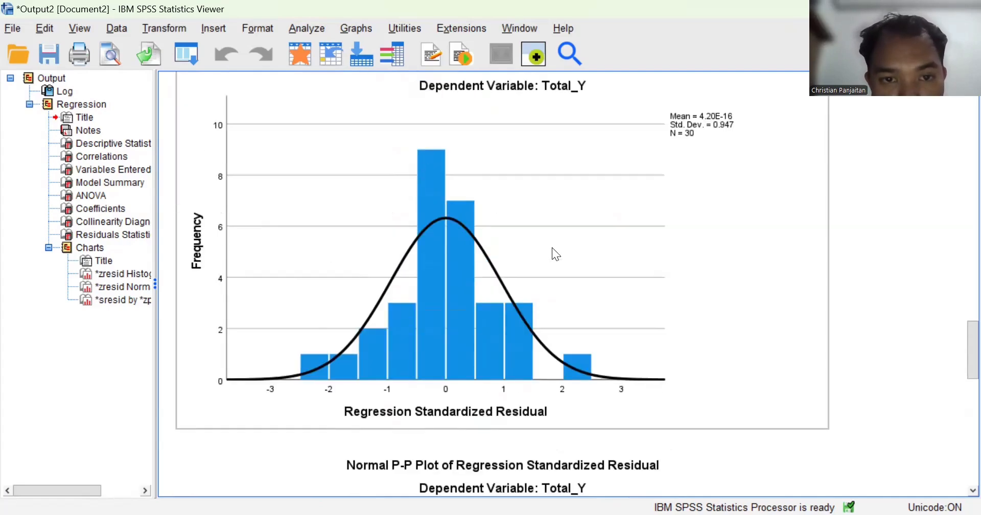
{"action": "scroll", "coordinate": [552, 248], "scroll_direction": "down", "scroll_amount": 8}
{"action": "scroll", "coordinate": [552, 248], "scroll_direction": "down", "scroll_amount": 6}
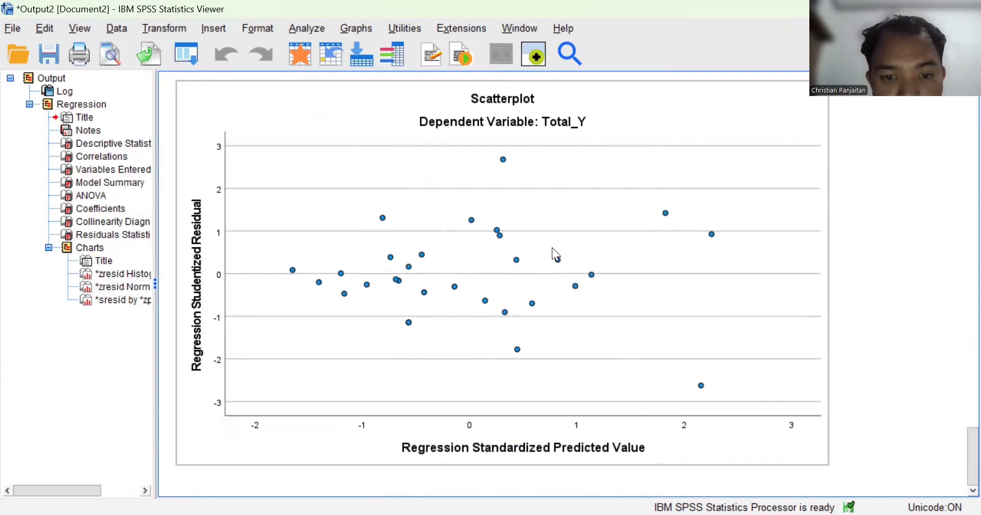
{"action": "scroll", "coordinate": [552, 248], "scroll_direction": "up", "scroll_amount": 10}
{"action": "scroll", "coordinate": [551, 247], "scroll_direction": "up", "scroll_amount": 4}
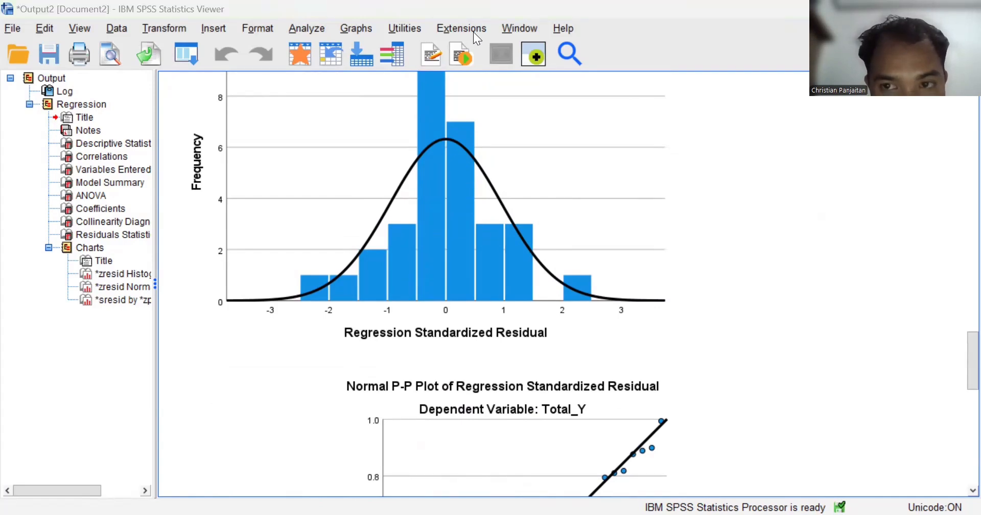
In the Data Editor, run a legacy 1-Sample K-S test on Unstandardized Residual [RES_1] with the Normal distribution based on sample data.
{"action": "key", "text": "alt+Tab"}
{"action": "left_click", "coordinate": [224, 26]}
{"action": "mouse_move", "coordinate": [317, 244]}
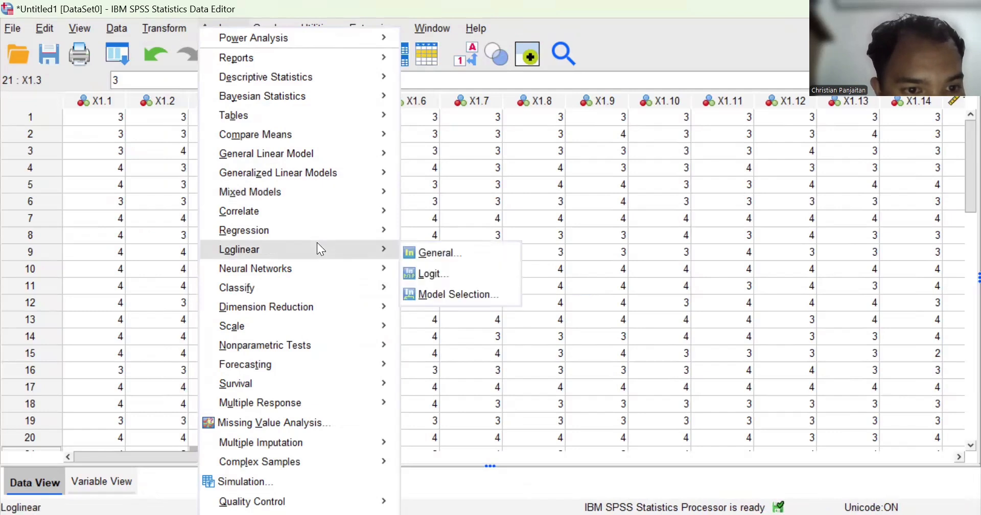
{"action": "mouse_move", "coordinate": [375, 344]}
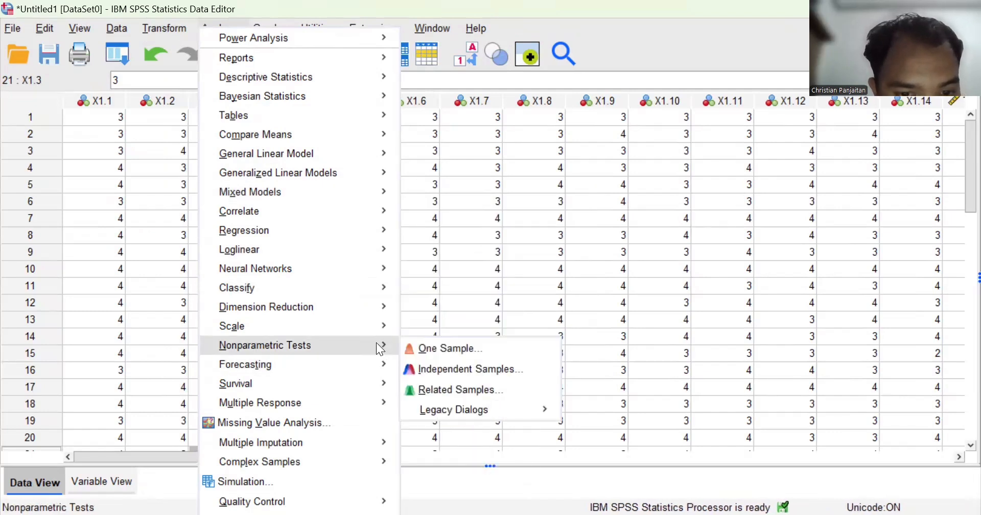
{"action": "mouse_move", "coordinate": [483, 408]}
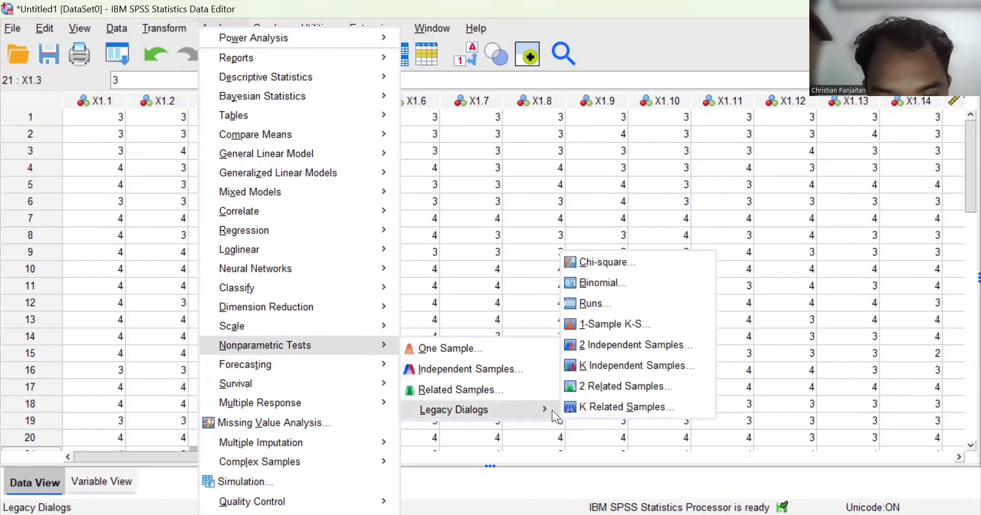
{"action": "left_click", "coordinate": [600, 324]}
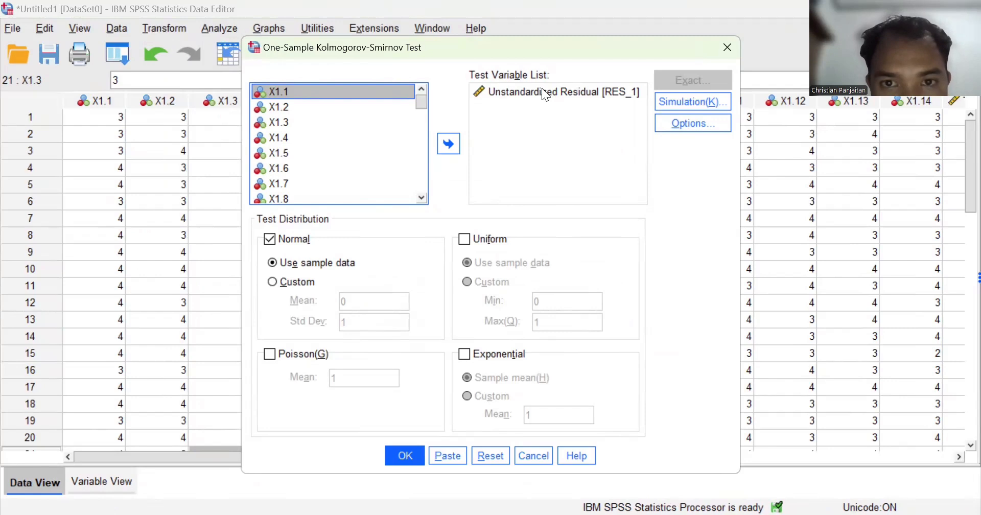
{"action": "left_click", "coordinate": [541, 92]}
{"action": "left_click", "coordinate": [448, 143]}
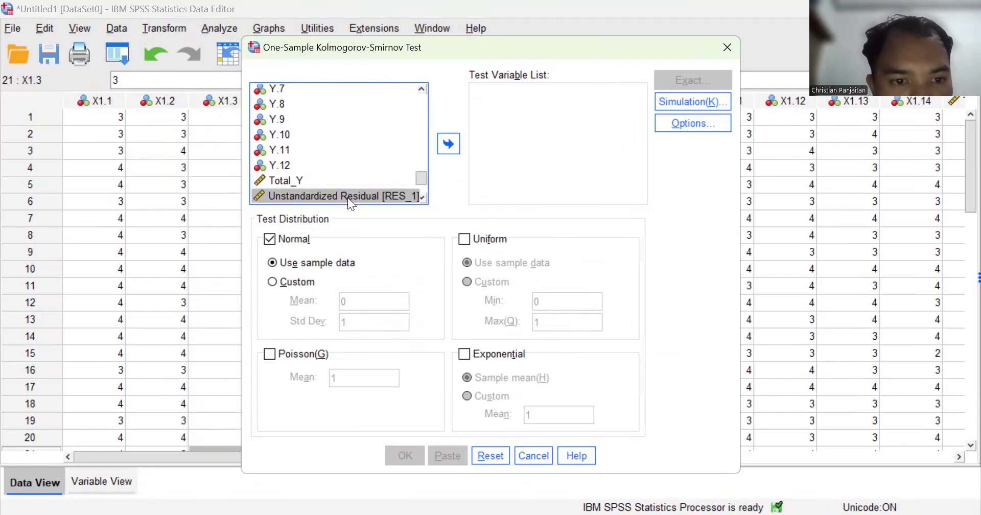
{"action": "left_click", "coordinate": [451, 142]}
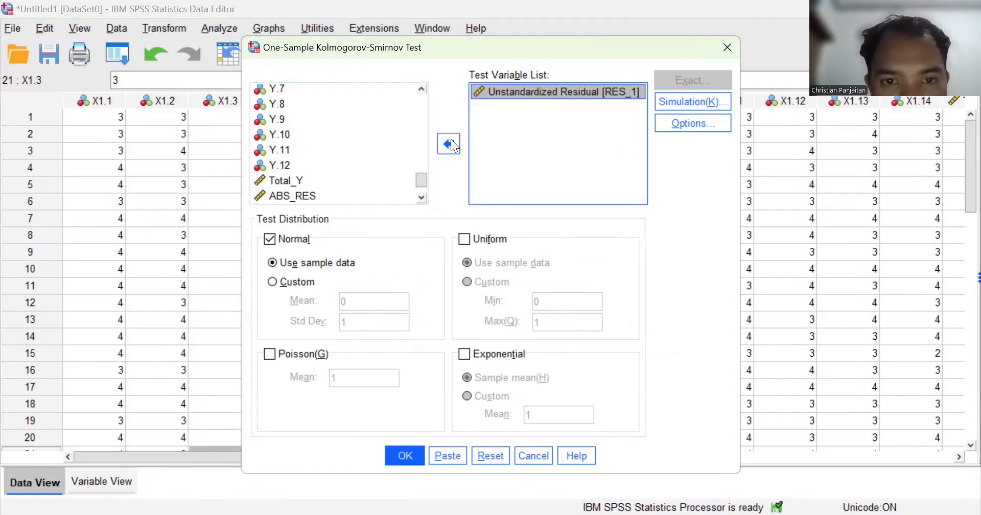
{"action": "left_click", "coordinate": [403, 456]}
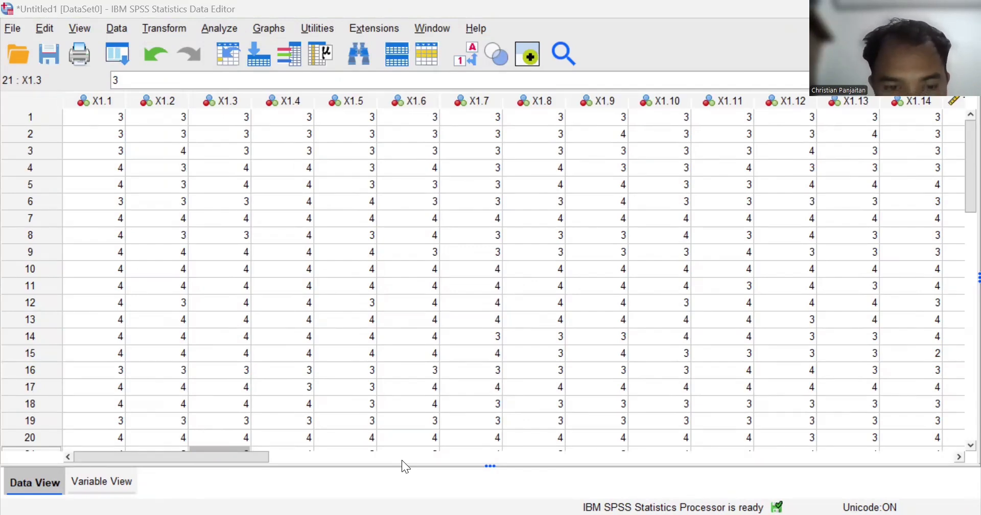
Examine the significance in the Kolmogorov-Smirnov output, and the Tolerance and VIF values in the regression Coefficients table.
{"action": "key", "text": "alt+Tab"}
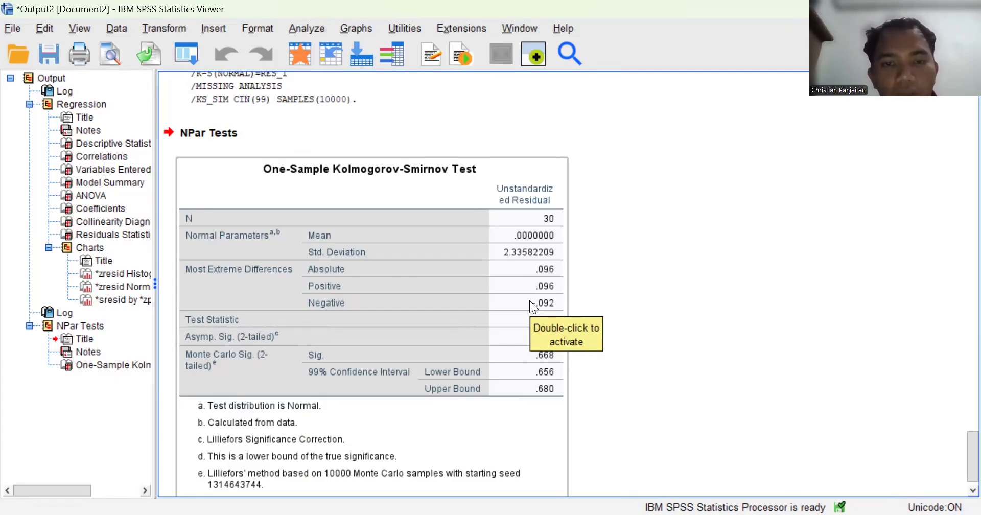
{"action": "scroll", "coordinate": [530, 300], "scroll_direction": "up", "scroll_amount": 8}
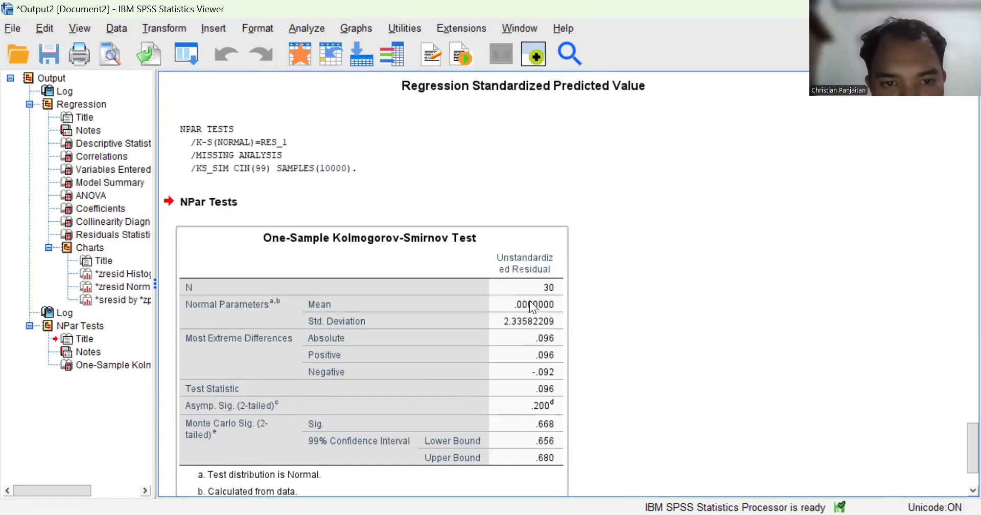
{"action": "scroll", "coordinate": [529, 300], "scroll_direction": "up", "scroll_amount": 20}
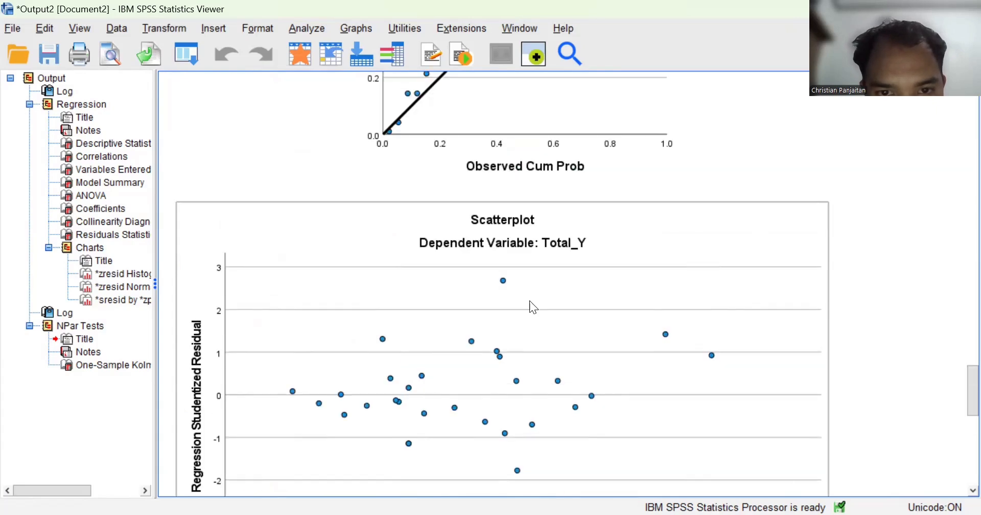
{"action": "scroll", "coordinate": [529, 301], "scroll_direction": "up", "scroll_amount": 10}
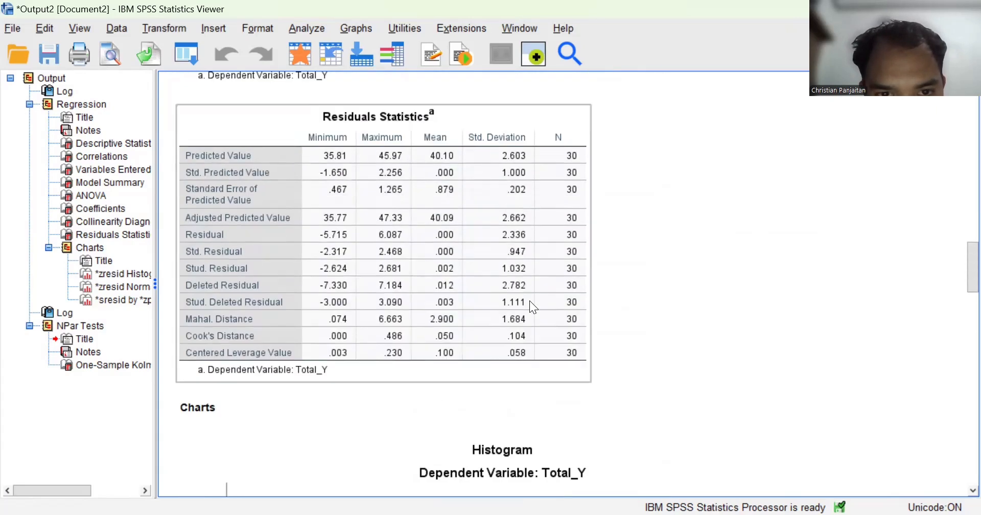
{"action": "scroll", "coordinate": [544, 205], "scroll_direction": "up", "scroll_amount": 1}
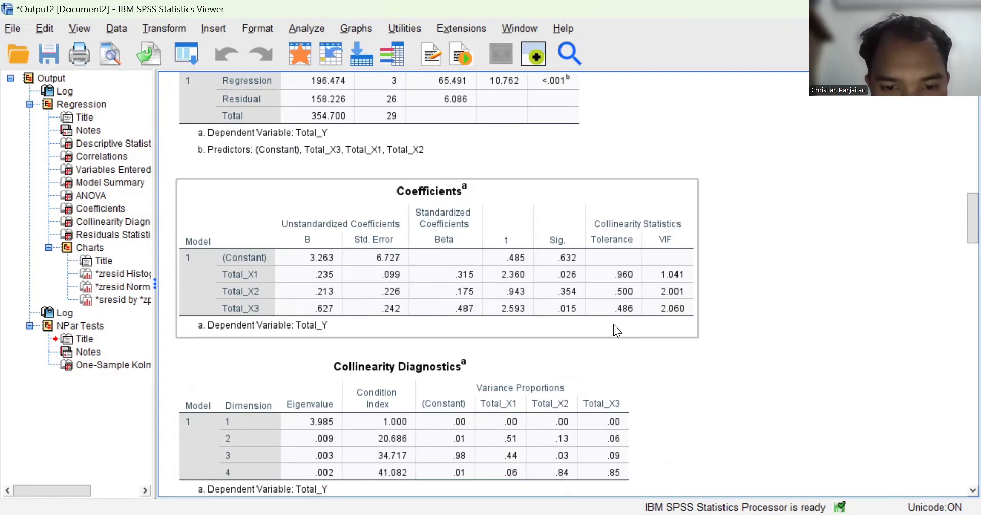
Examine the spread of points in the scatterplot of studentized residuals against standardized predicted values.
{"action": "scroll", "coordinate": [614, 326], "scroll_direction": "down", "scroll_amount": 10}
{"action": "scroll", "coordinate": [614, 326], "scroll_direction": "down", "scroll_amount": 15}
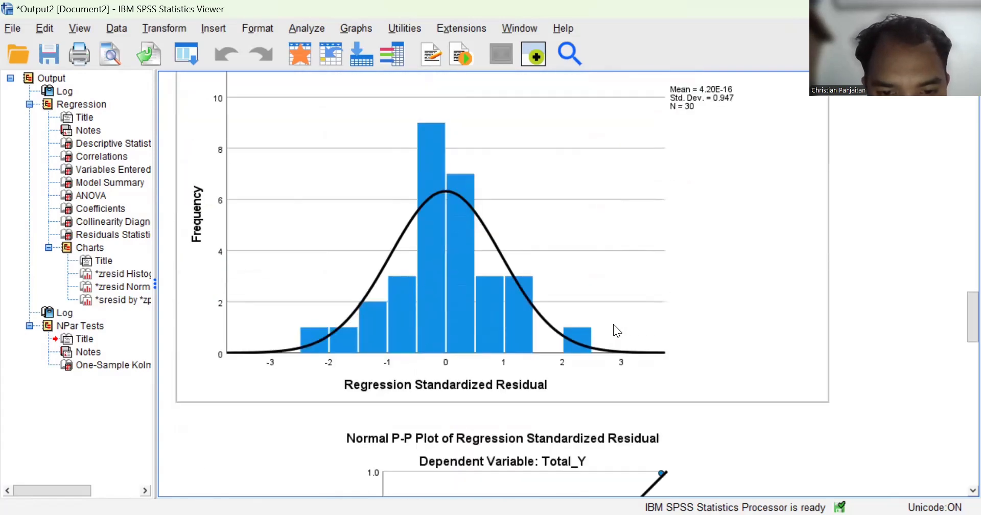
{"action": "scroll", "coordinate": [613, 326], "scroll_direction": "down", "scroll_amount": 3}
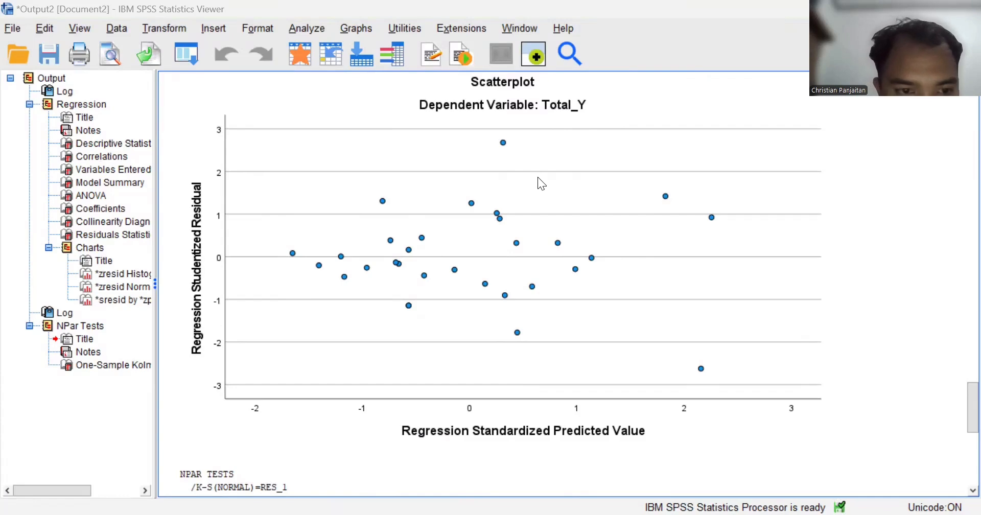
In the Data Editor, start a Compute Variable transformation with ABS_RES as the target variable.
{"action": "key", "text": "alt+Tab"}
{"action": "left_click", "coordinate": [171, 28]}
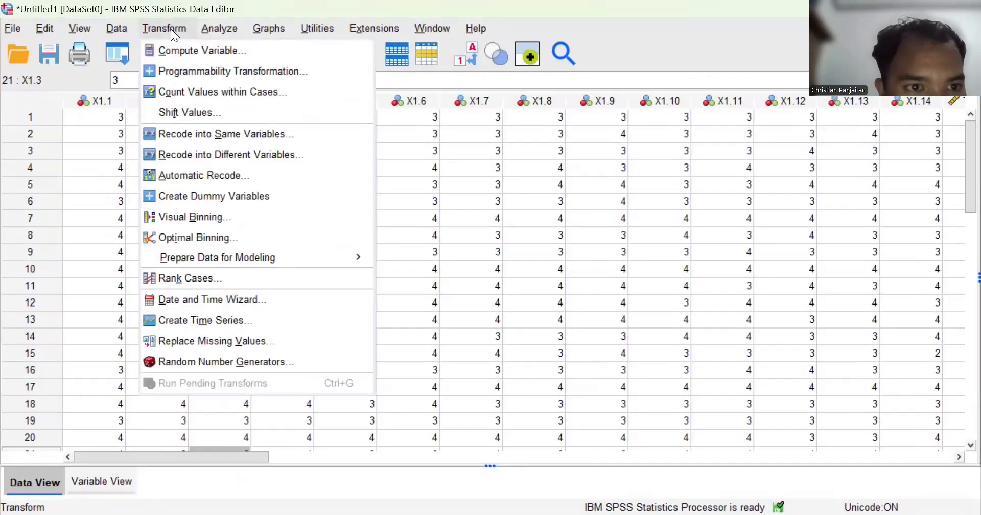
{"action": "left_click", "coordinate": [221, 47]}
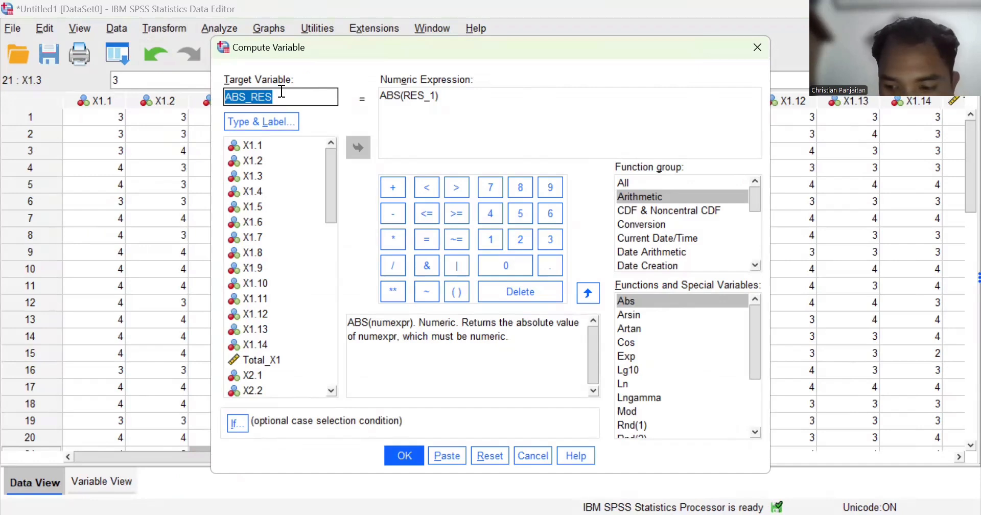
{"action": "key", "text": "BackSpace"}
{"action": "type", "text": "ABS"}
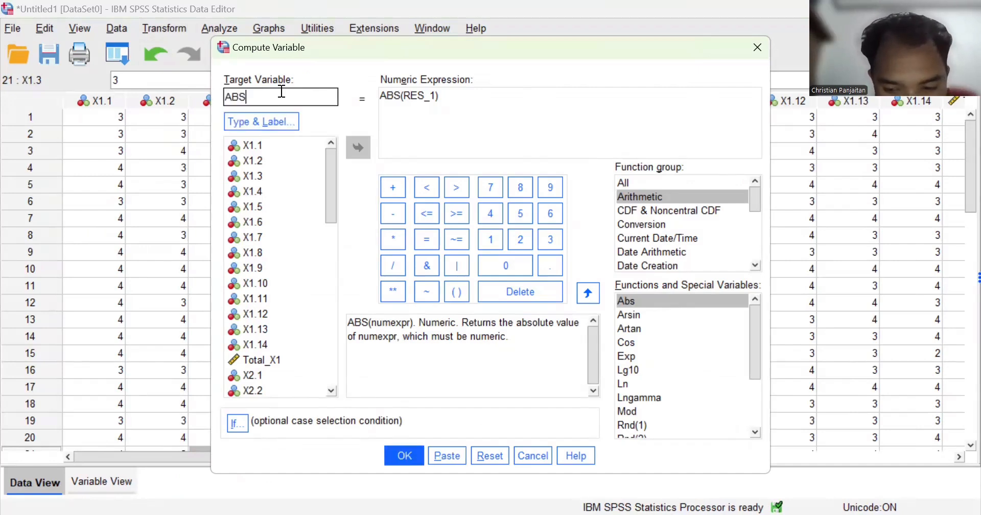
{"action": "type", "text": "_RES"}
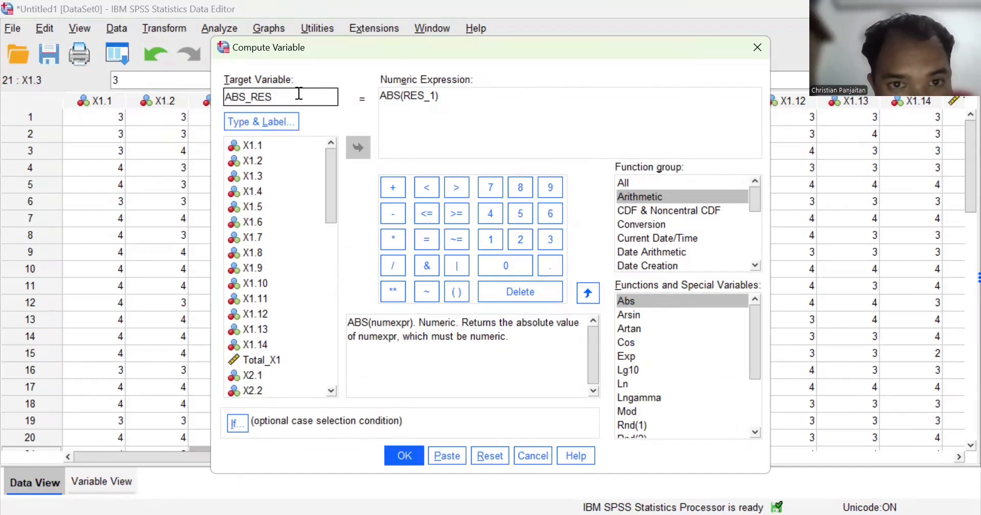
Compute ABS_RES with the Arithmetic expression ABS(RES_1), overwrite the existing variable, and check its column in the data.
{"action": "triple_click", "coordinate": [456, 101]}
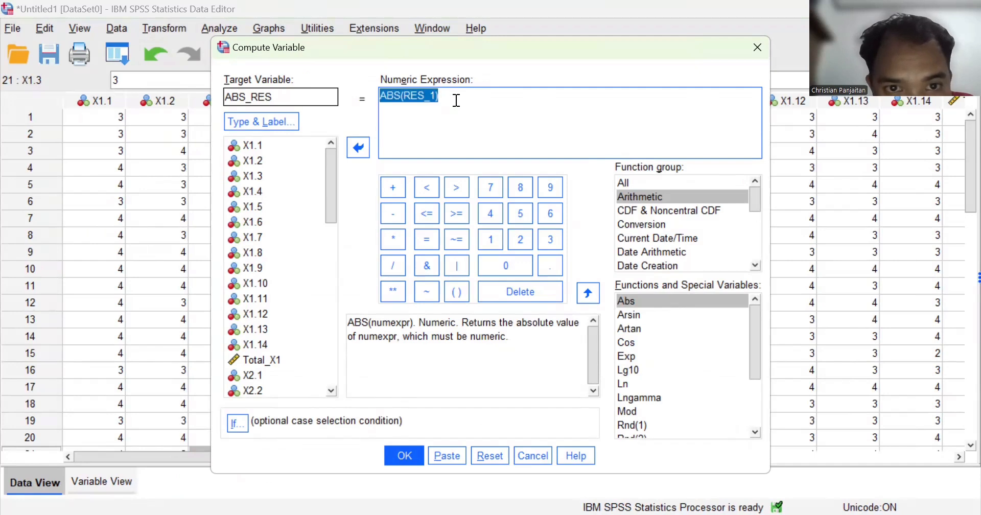
{"action": "key", "text": "BackSpace"}
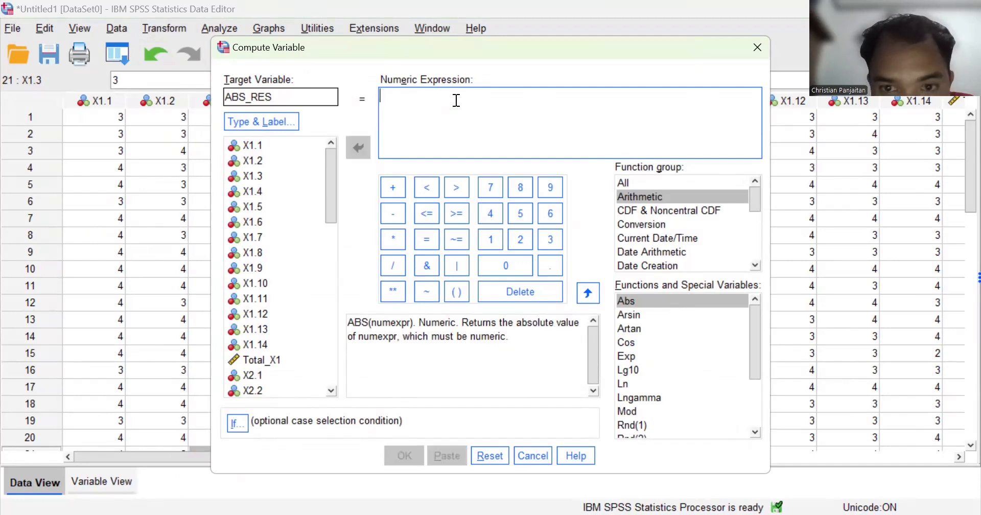
{"action": "left_click", "coordinate": [645, 199]}
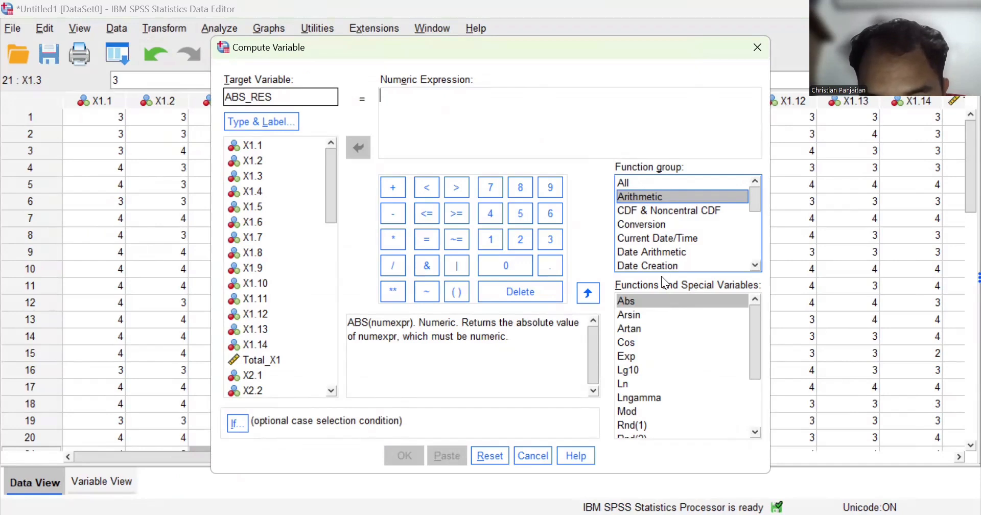
{"action": "double_click", "coordinate": [644, 300]}
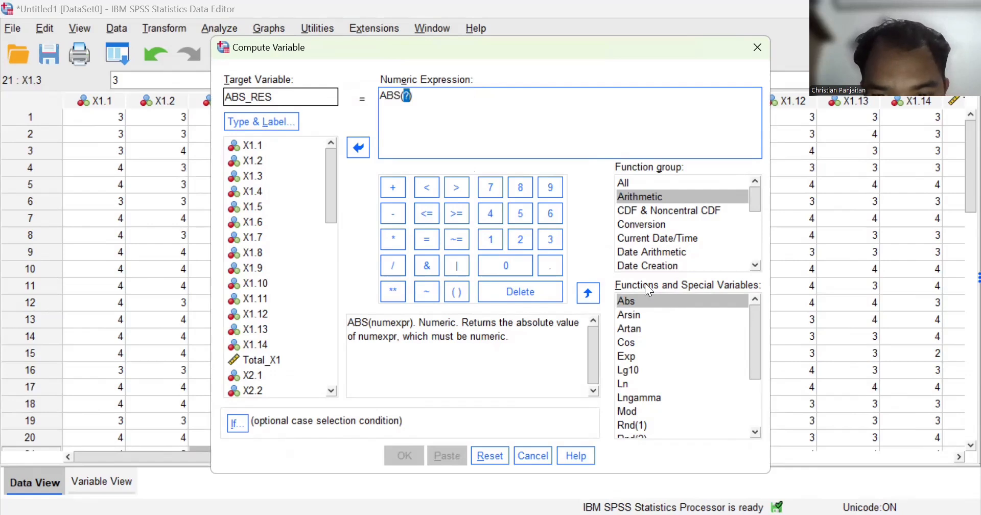
{"action": "scroll", "coordinate": [250, 229], "scroll_direction": "down", "scroll_amount": 6}
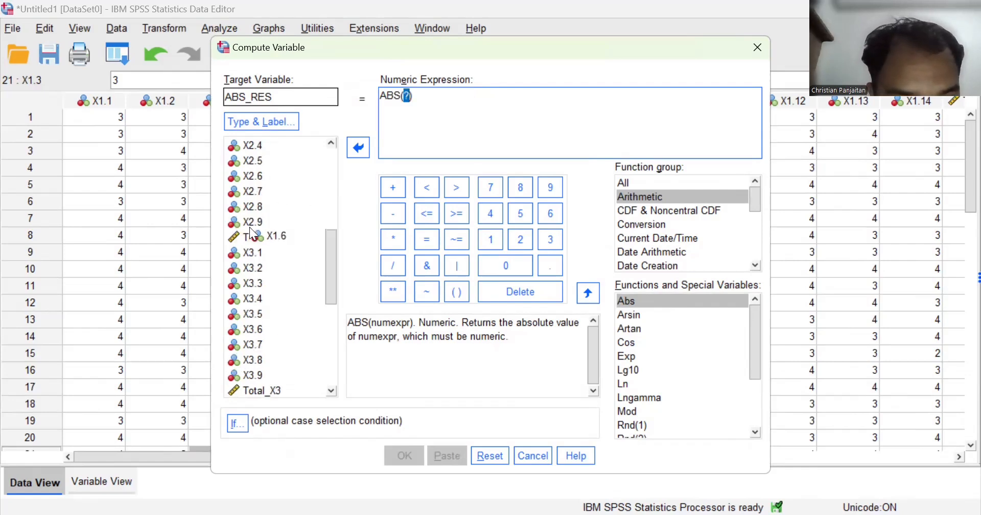
{"action": "scroll", "coordinate": [249, 227], "scroll_direction": "down", "scroll_amount": 6}
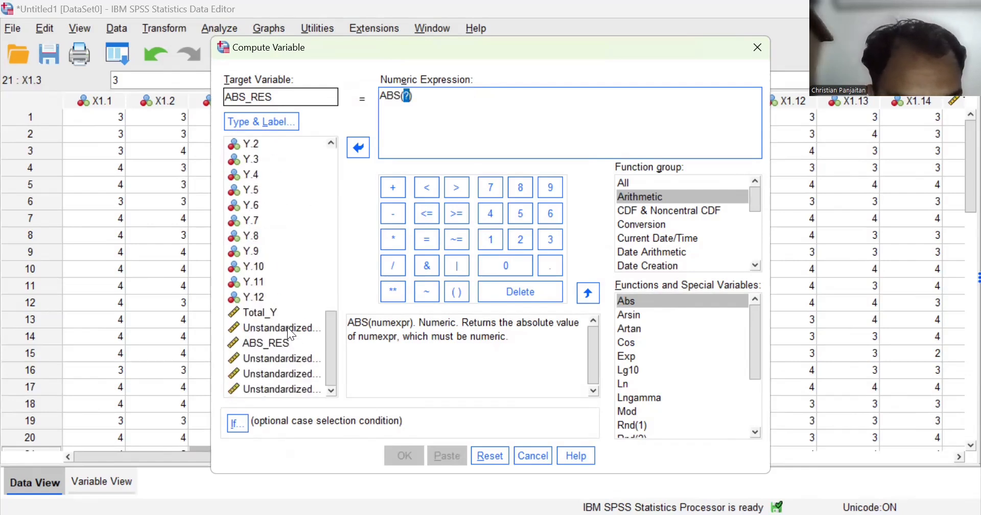
{"action": "left_click", "coordinate": [286, 327]}
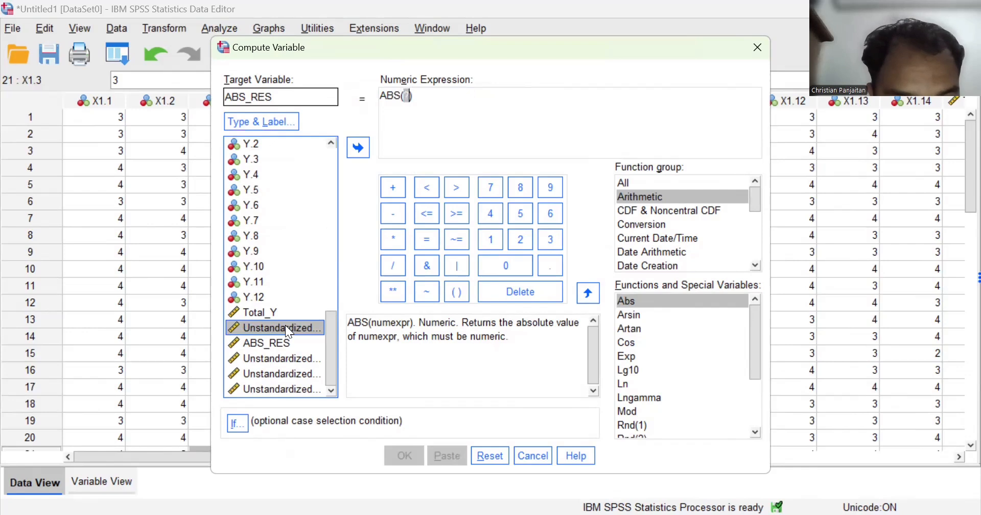
{"action": "double_click", "coordinate": [286, 326]}
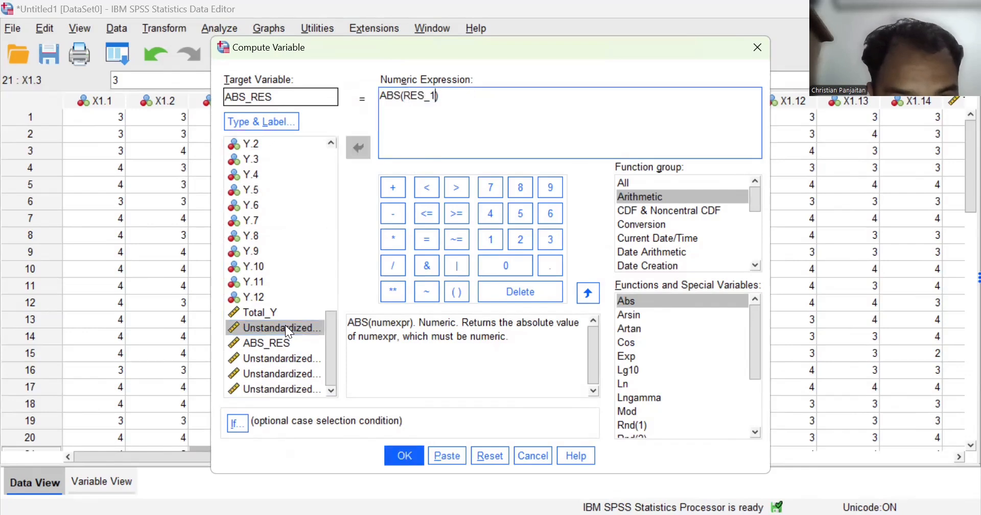
{"action": "left_click", "coordinate": [403, 457]}
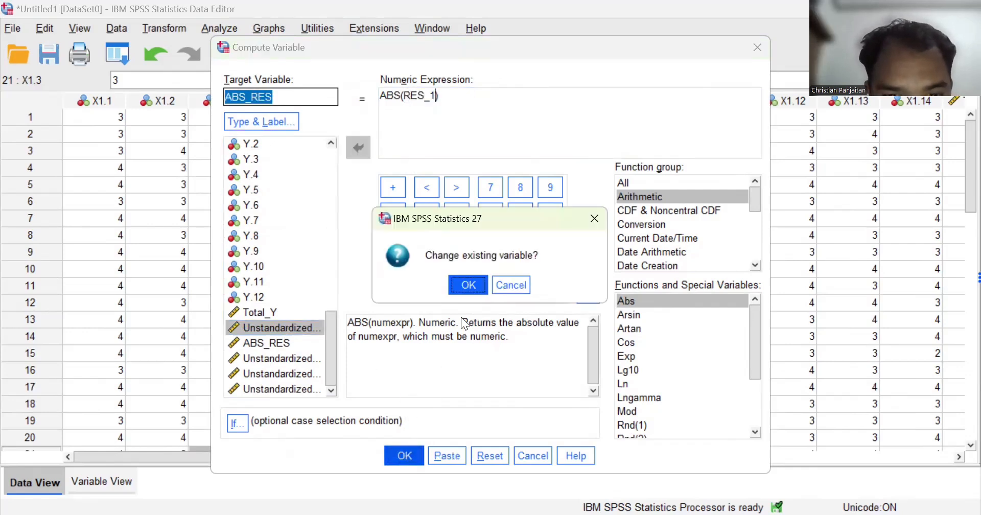
{"action": "left_click", "coordinate": [468, 286]}
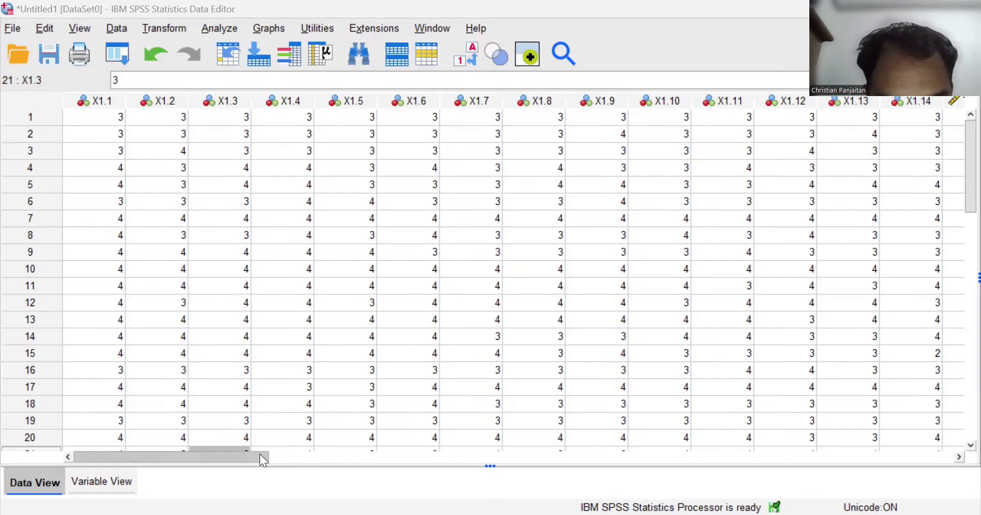
{"action": "left_click_drag", "start_coordinate": [259, 455], "coordinate": [849, 496]}
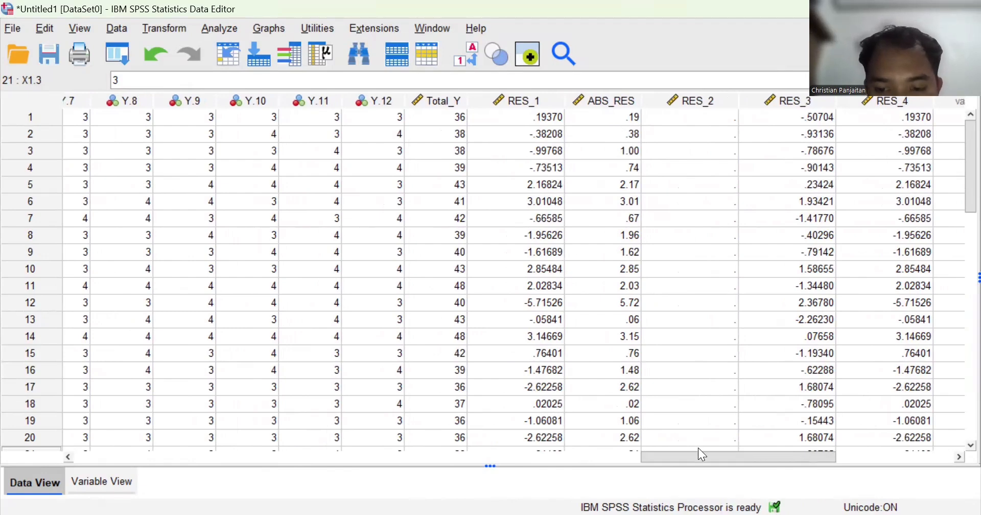
{"action": "left_click_drag", "start_coordinate": [698, 450], "coordinate": [98, 456]}
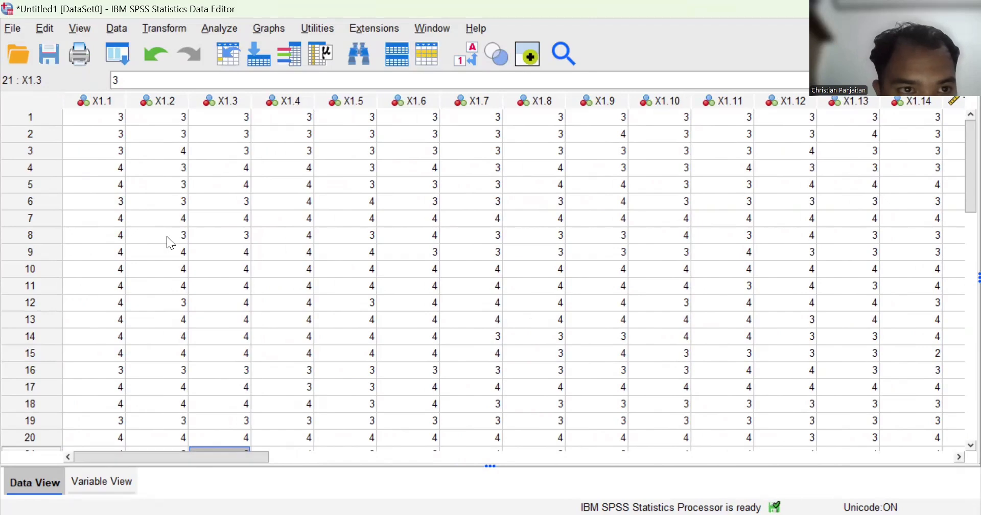
Run a linear regression with ABS_RES replacing Total_Y as the dependent variable, keeping Total_X1, Total_X2 and Total_X3 as predictors.
{"action": "left_click", "coordinate": [216, 28]}
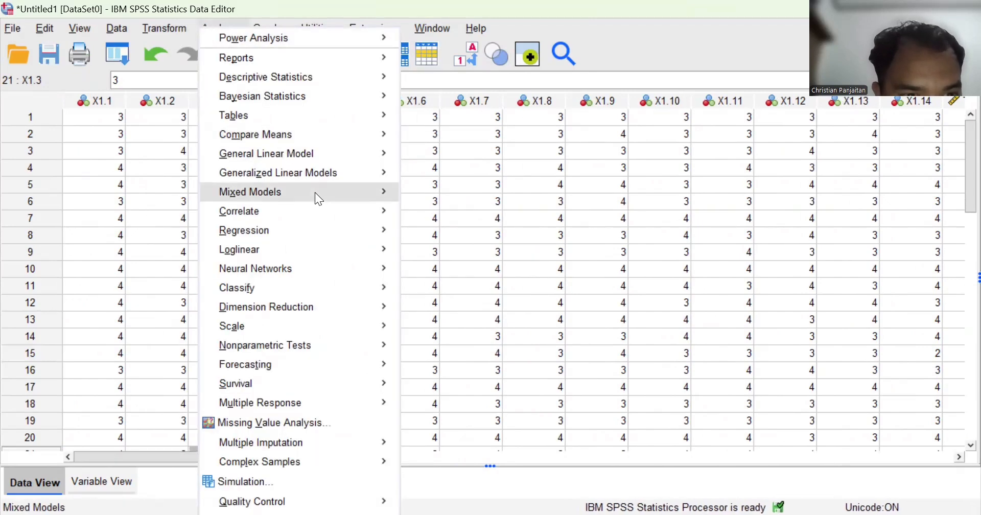
{"action": "mouse_move", "coordinate": [380, 226]}
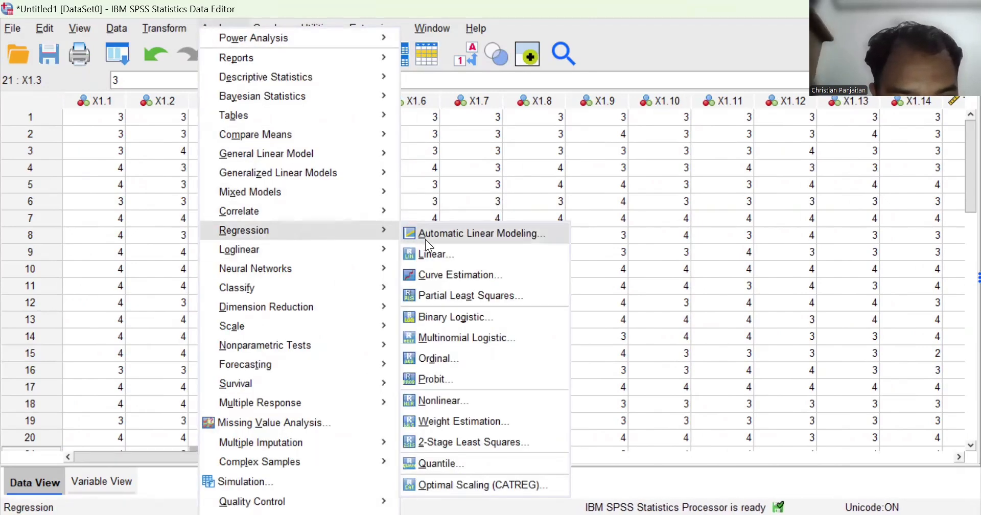
{"action": "left_click", "coordinate": [441, 255]}
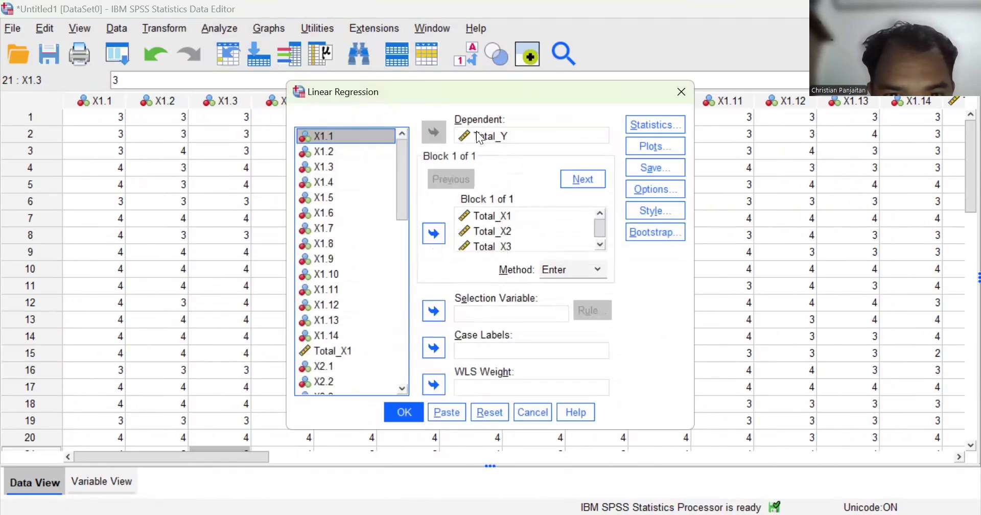
{"action": "left_click", "coordinate": [476, 136]}
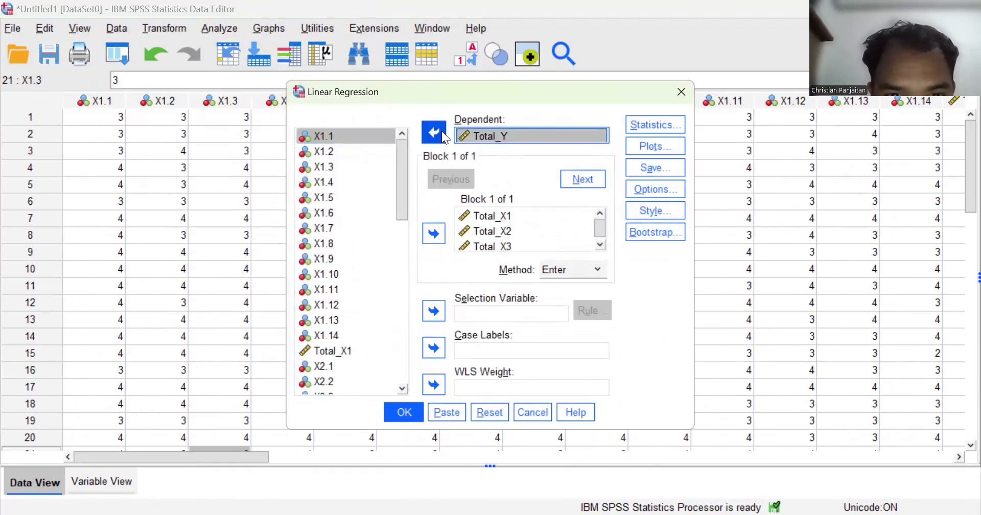
{"action": "left_click", "coordinate": [441, 130]}
{"action": "scroll", "coordinate": [359, 272], "scroll_direction": "down", "scroll_amount": 2}
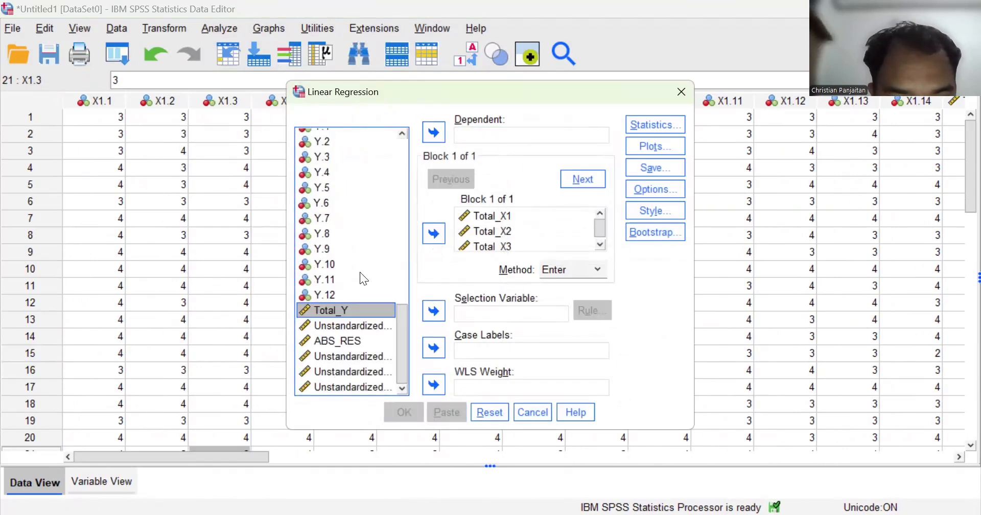
{"action": "left_click", "coordinate": [356, 342]}
{"action": "left_click", "coordinate": [437, 132]}
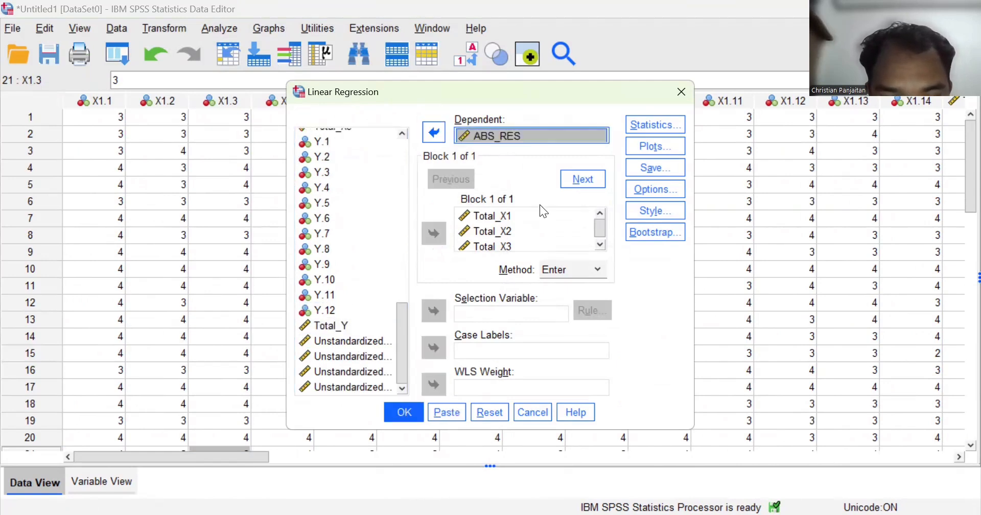
{"action": "left_click", "coordinate": [403, 413]}
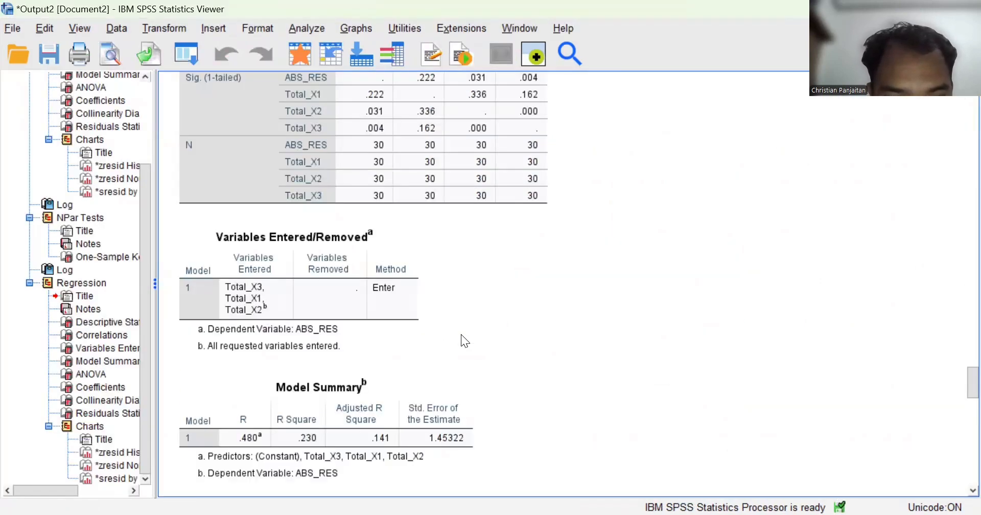
Examine the significance values of Total_X1, Total_X2 and Total_X3 in the Coefficients table for ABS_RES.
{"action": "scroll", "coordinate": [461, 334], "scroll_direction": "down", "scroll_amount": 8}
{"action": "scroll", "coordinate": [461, 336], "scroll_direction": "down", "scroll_amount": 3}
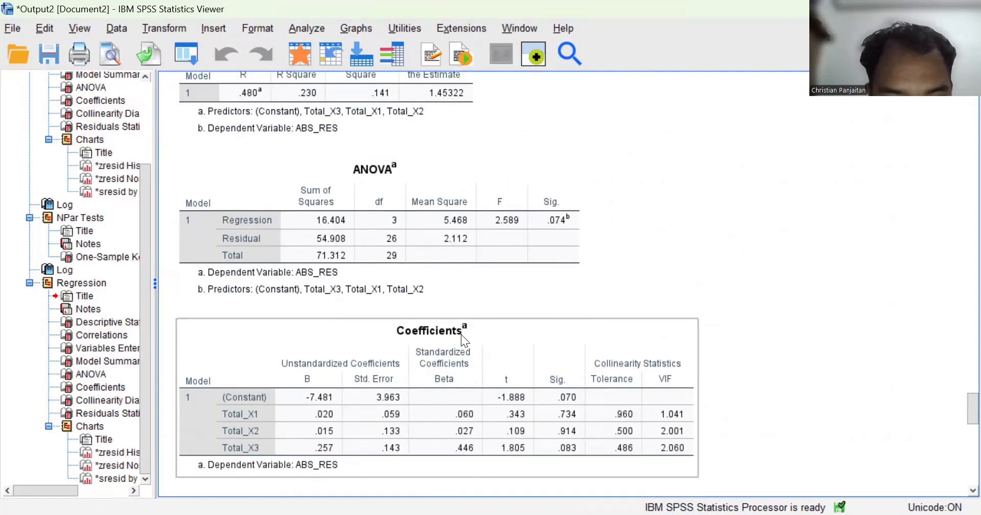
{"action": "scroll", "coordinate": [461, 336], "scroll_direction": "down", "scroll_amount": 6}
{"action": "scroll", "coordinate": [462, 335], "scroll_direction": "down", "scroll_amount": 3}
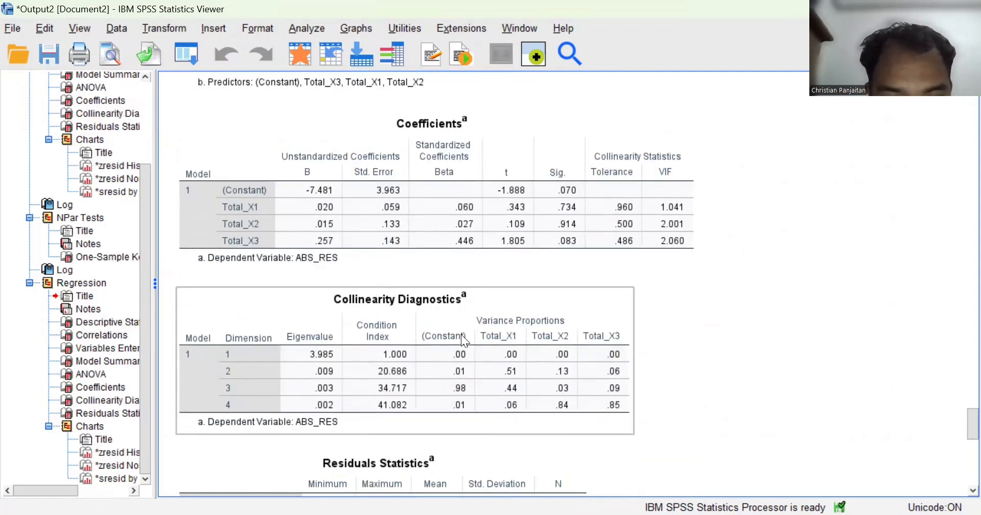
{"action": "scroll", "coordinate": [460, 334], "scroll_direction": "up", "scroll_amount": 3}
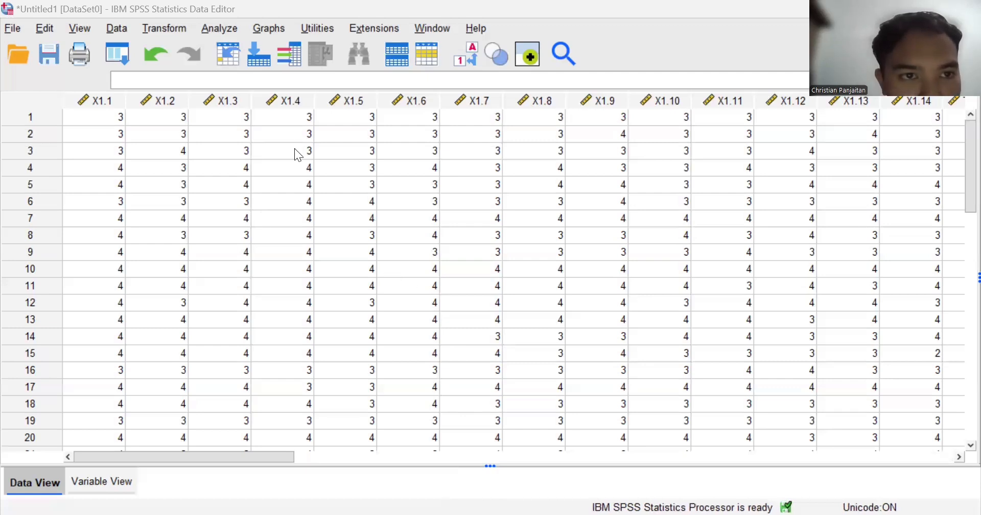
Start a linear regression in the Data Editor and add Total_X1, Total_X2 and Total_X3 as independent variables.
{"action": "left_click", "coordinate": [218, 29]}
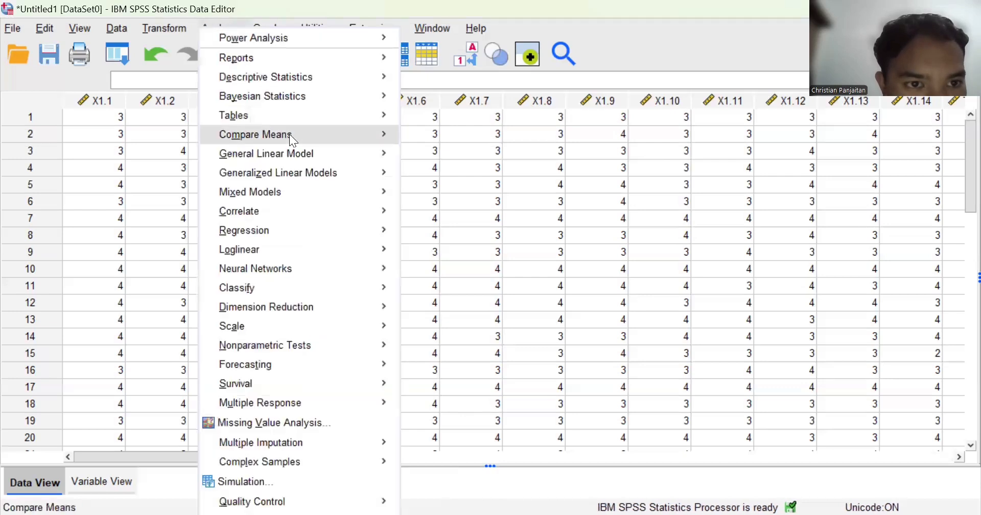
{"action": "mouse_move", "coordinate": [361, 236]}
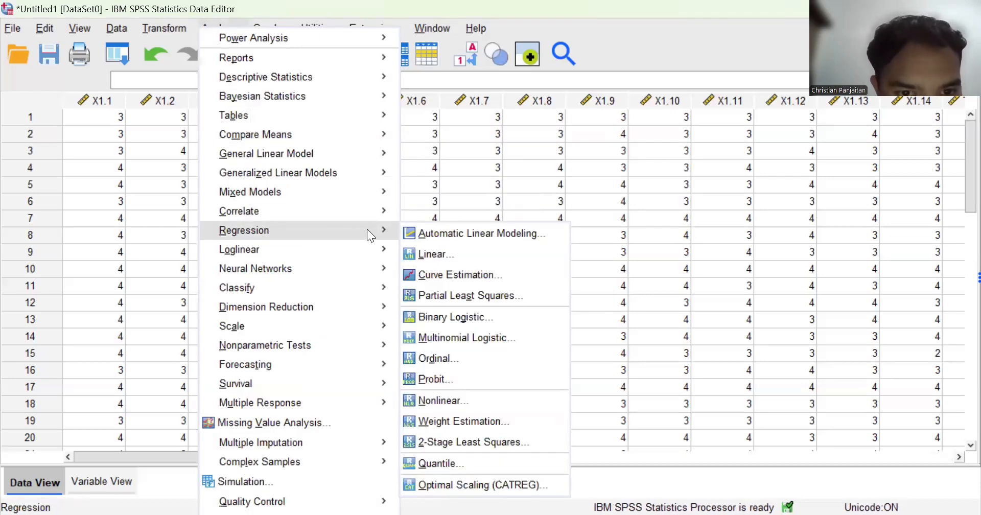
{"action": "left_click", "coordinate": [442, 254]}
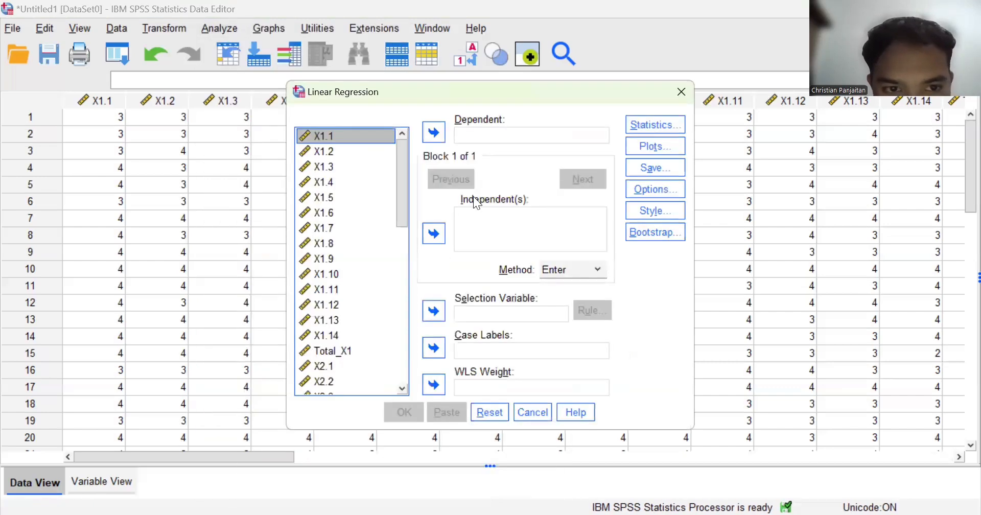
{"action": "scroll", "coordinate": [363, 286], "scroll_direction": "down", "scroll_amount": 1}
{"action": "left_click", "coordinate": [349, 305]}
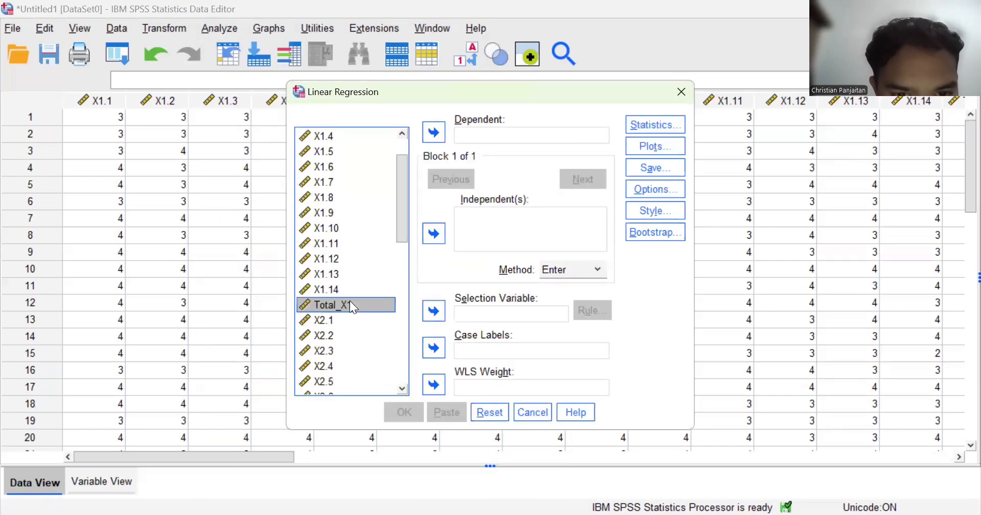
{"action": "left_click", "coordinate": [433, 236]}
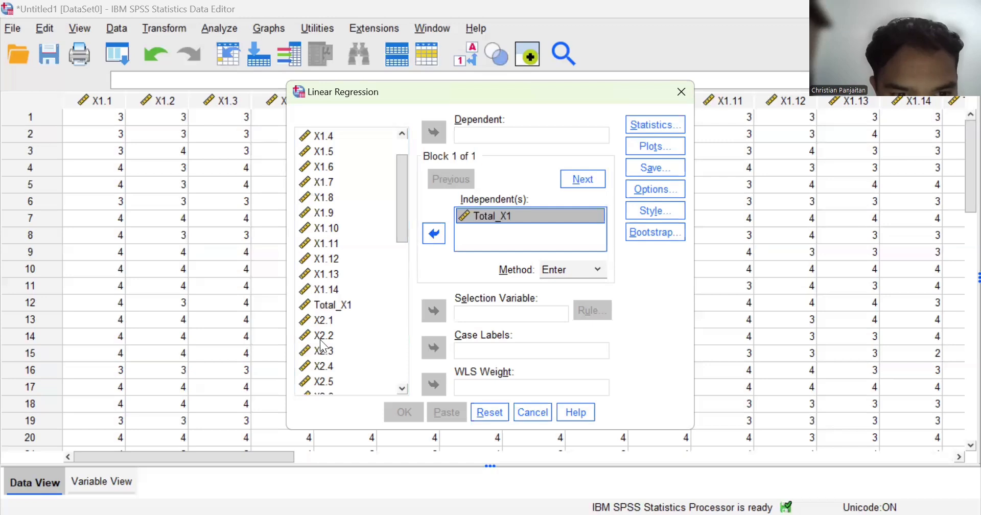
{"action": "scroll", "coordinate": [323, 347], "scroll_direction": "down", "scroll_amount": 2}
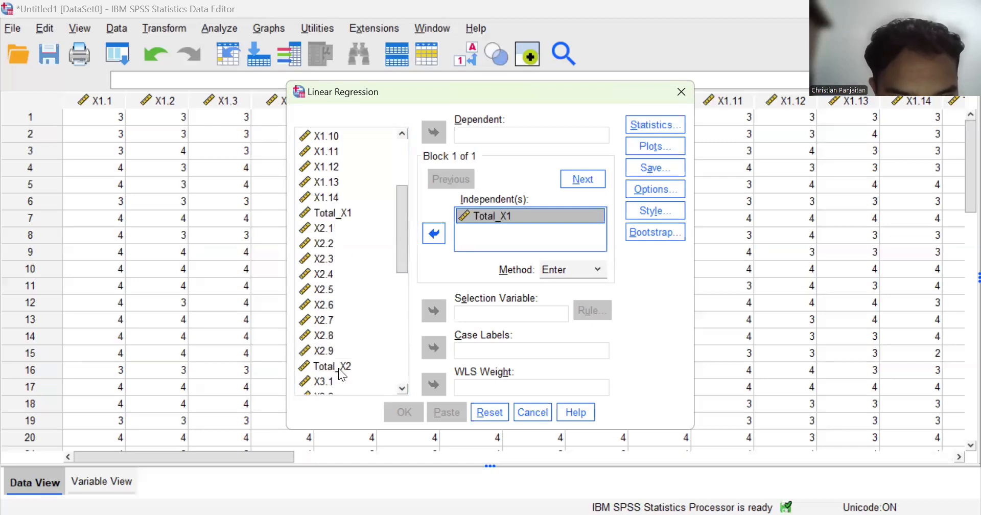
{"action": "left_click", "coordinate": [338, 368]}
{"action": "left_click", "coordinate": [435, 230]}
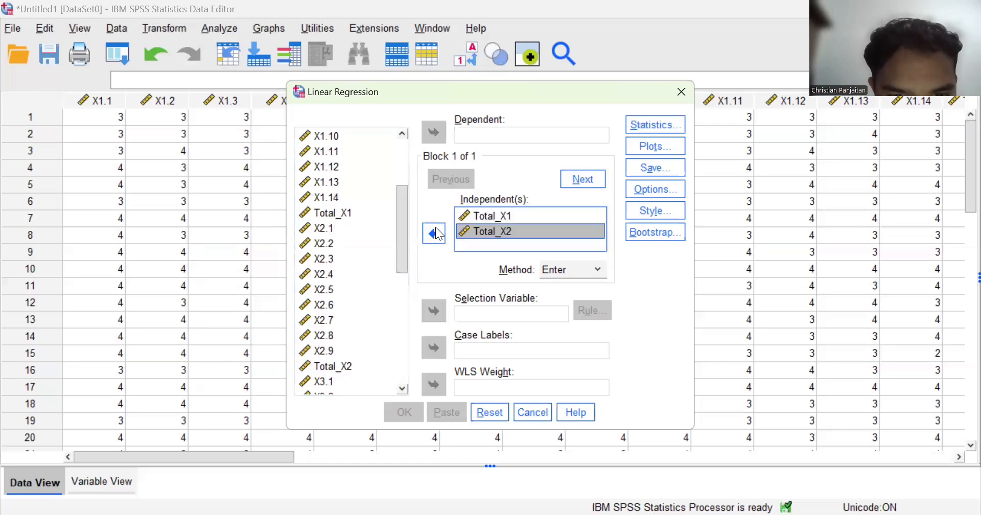
{"action": "scroll", "coordinate": [362, 298], "scroll_direction": "down", "scroll_amount": 4}
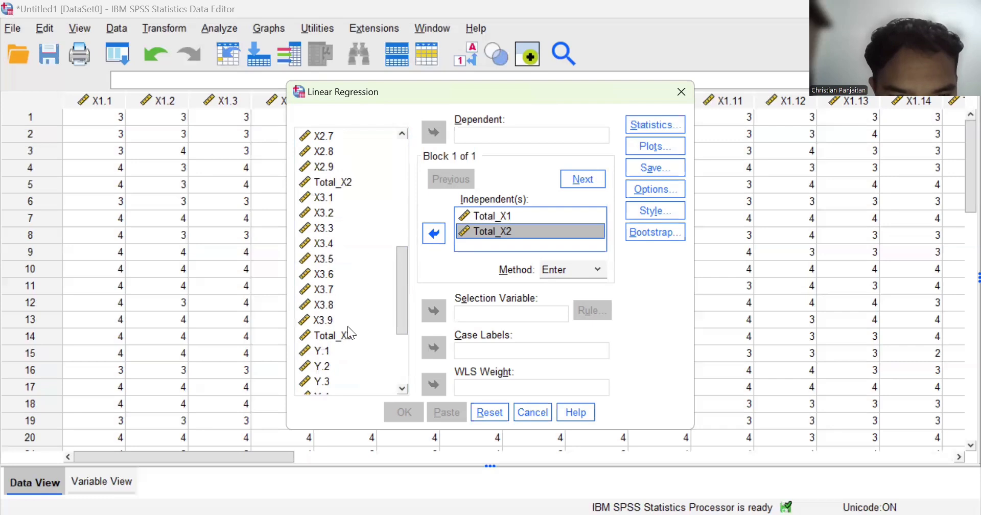
{"action": "left_click", "coordinate": [342, 334]}
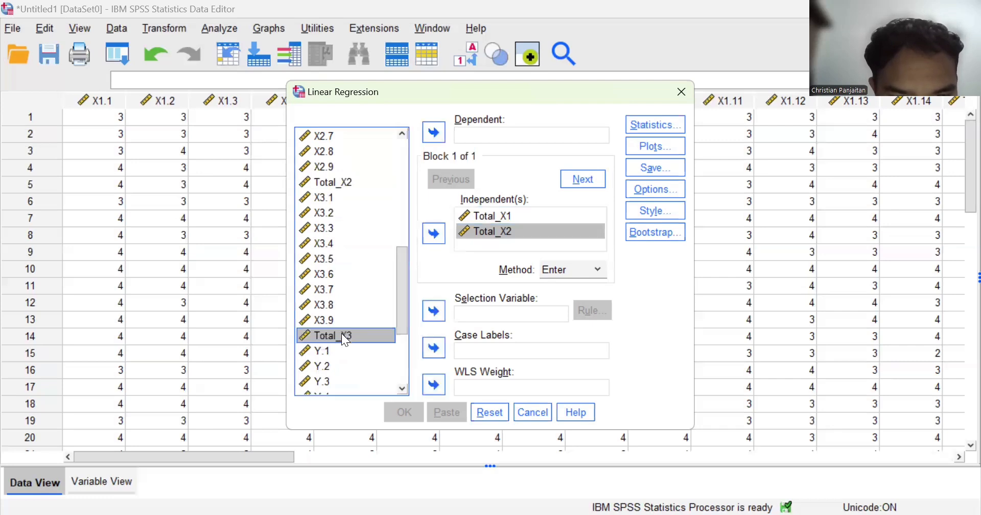
{"action": "left_click", "coordinate": [435, 233]}
Set Total_Y as the dependent variable and run the linear regression with the Enter method.
{"action": "scroll", "coordinate": [353, 314], "scroll_direction": "down", "scroll_amount": 3}
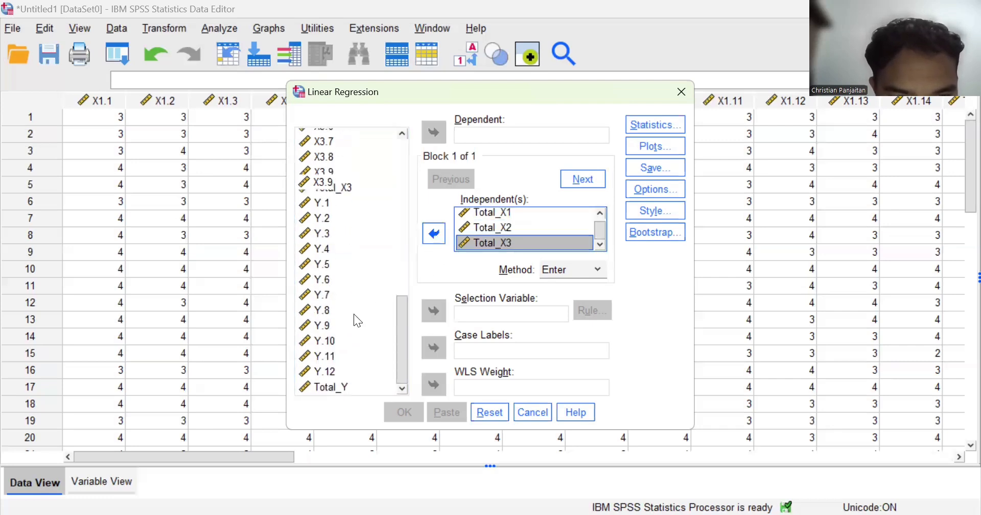
{"action": "left_click", "coordinate": [336, 391]}
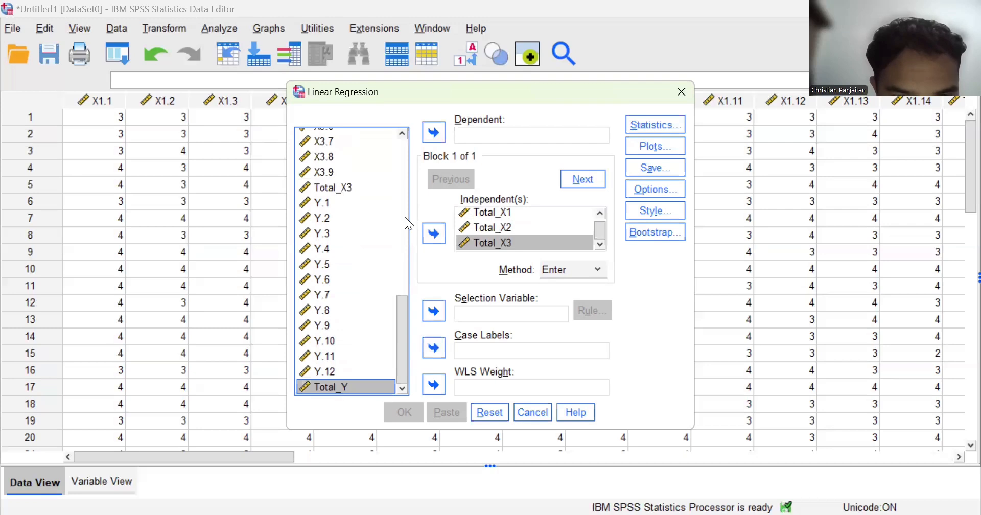
{"action": "left_click", "coordinate": [433, 133]}
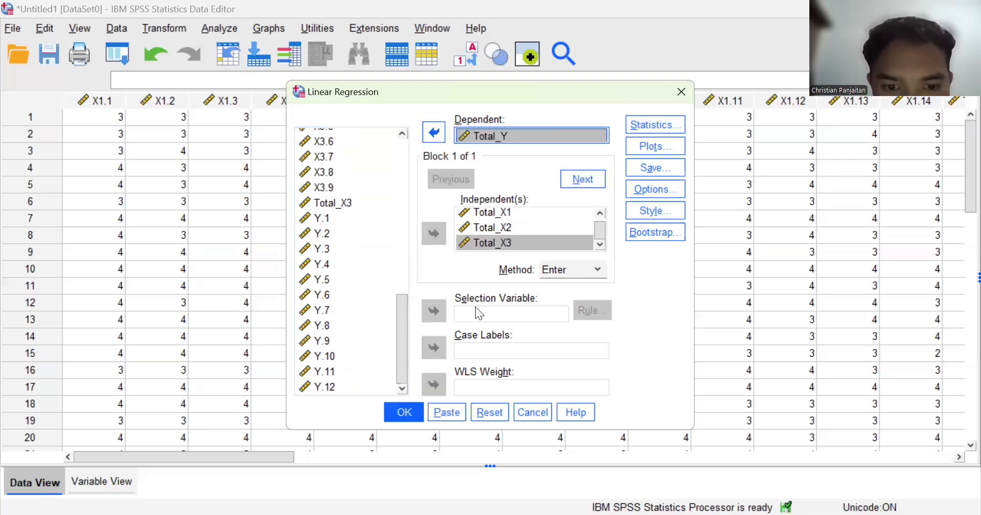
{"action": "left_click", "coordinate": [409, 416]}
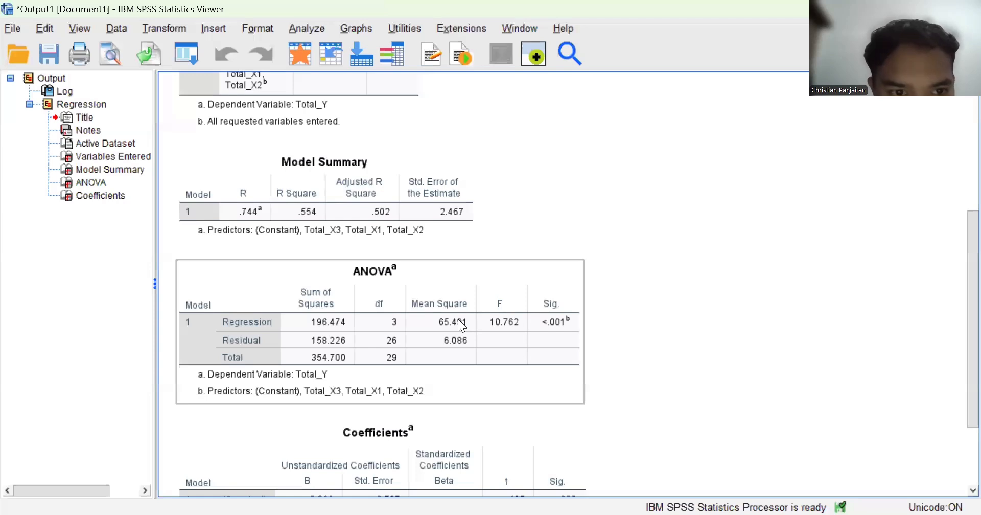
Review the Total_Y regression output down to the Coefficients table, examining the B, t and Sig. values of each predictor.
{"action": "scroll", "coordinate": [458, 318], "scroll_direction": "up", "scroll_amount": 2}
{"action": "scroll", "coordinate": [458, 319], "scroll_direction": "up", "scroll_amount": 2}
{"action": "scroll", "coordinate": [458, 319], "scroll_direction": "down", "scroll_amount": 2}
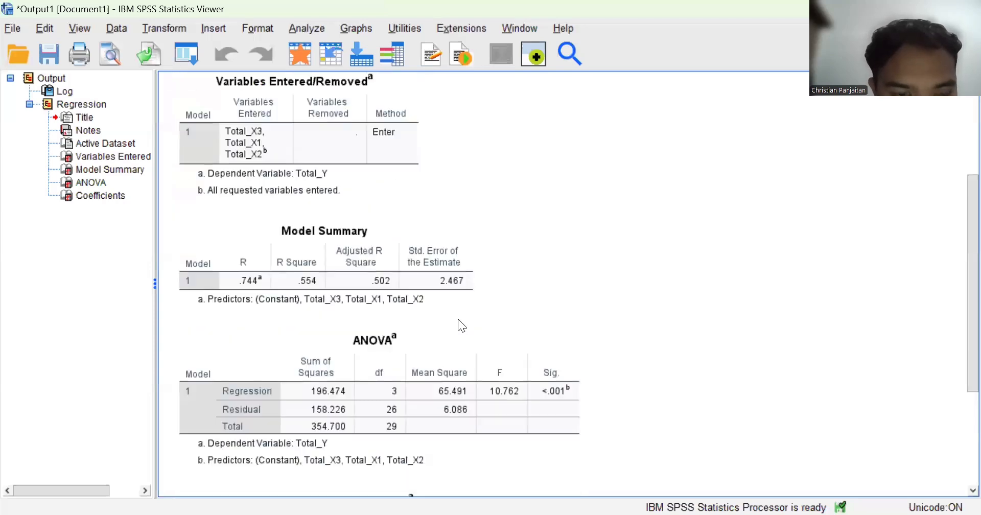
{"action": "scroll", "coordinate": [458, 319], "scroll_direction": "down", "scroll_amount": 4}
{"action": "scroll", "coordinate": [461, 325], "scroll_direction": "down", "scroll_amount": 2}
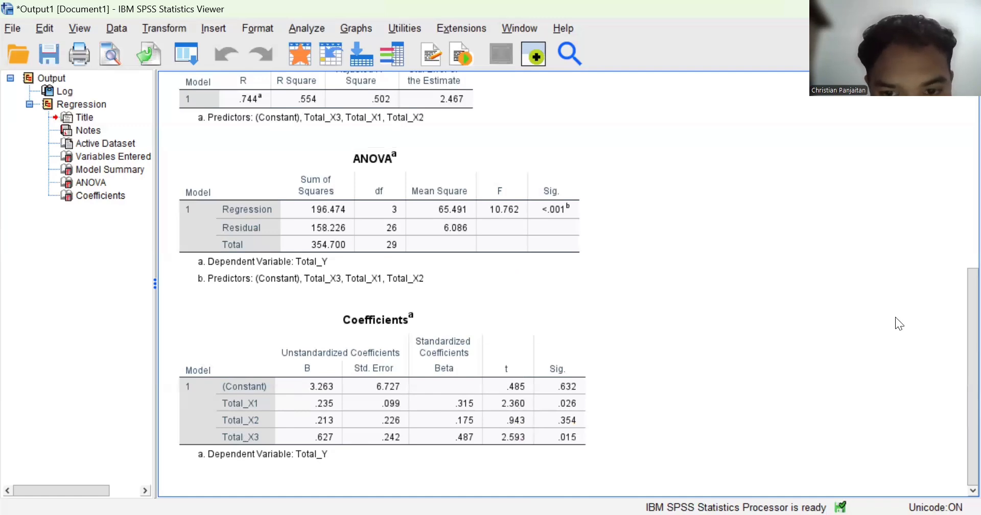
Examine the F and Sig. values in the ANOVA table, and compare them with the Model Summary and Coefficients tables.
{"action": "scroll", "coordinate": [959, 274], "scroll_direction": "up", "scroll_amount": 3}
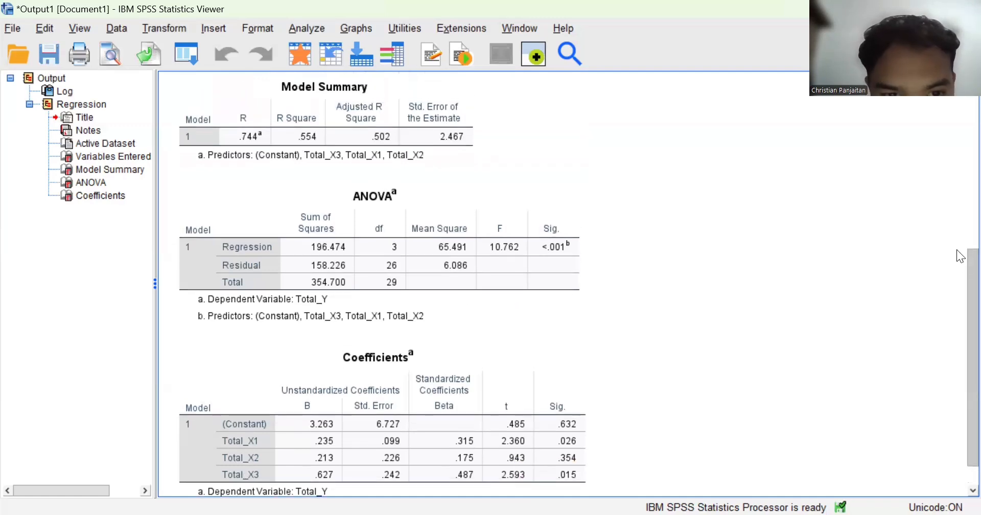
{"action": "left_click", "coordinate": [516, 285]}
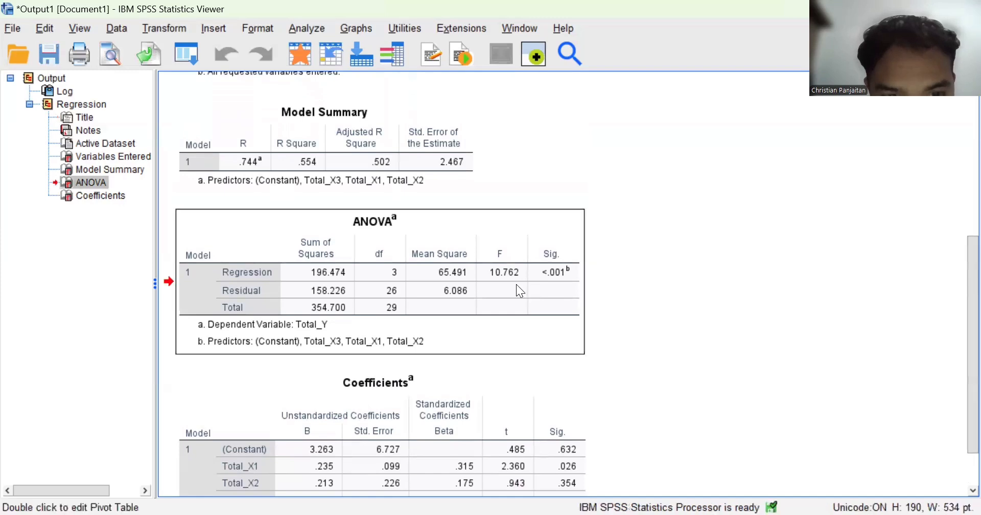
{"action": "left_click", "coordinate": [536, 278]}
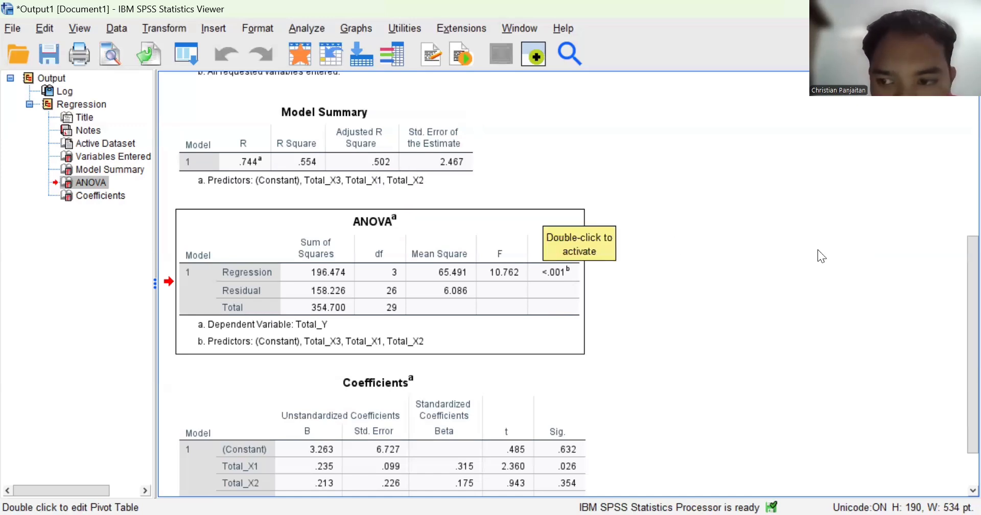
{"action": "scroll", "coordinate": [959, 288], "scroll_direction": "down", "scroll_amount": 3}
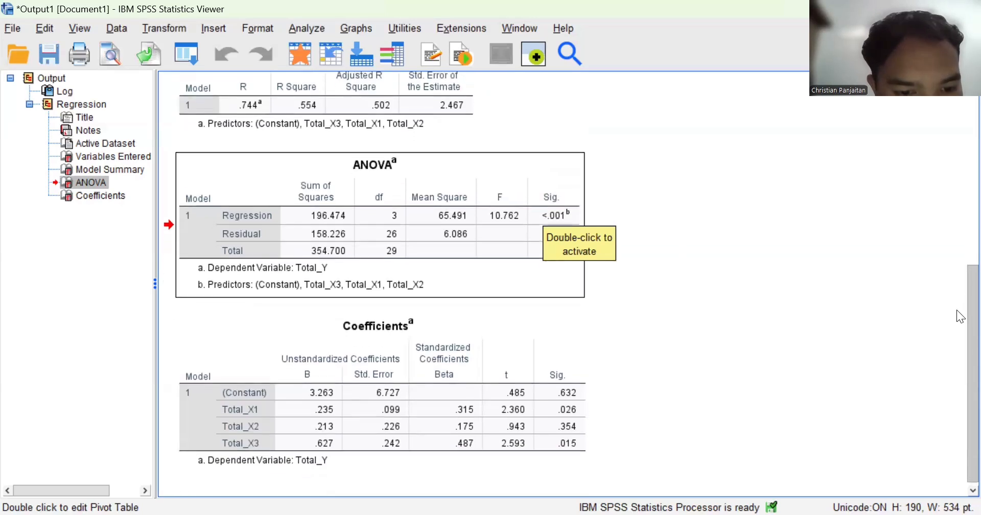
{"action": "scroll", "coordinate": [959, 333], "scroll_direction": "up", "scroll_amount": 10}
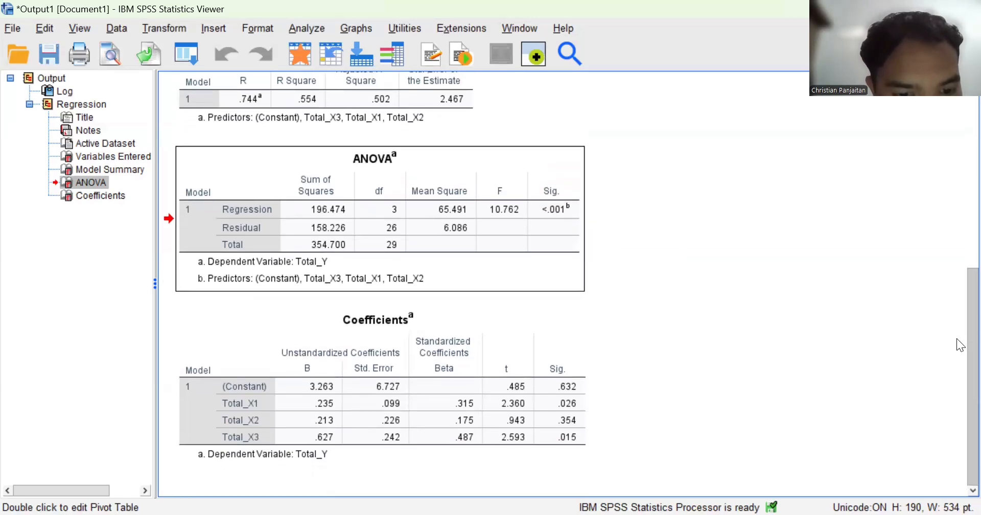
{"action": "scroll", "coordinate": [959, 194], "scroll_direction": "down", "scroll_amount": 10}
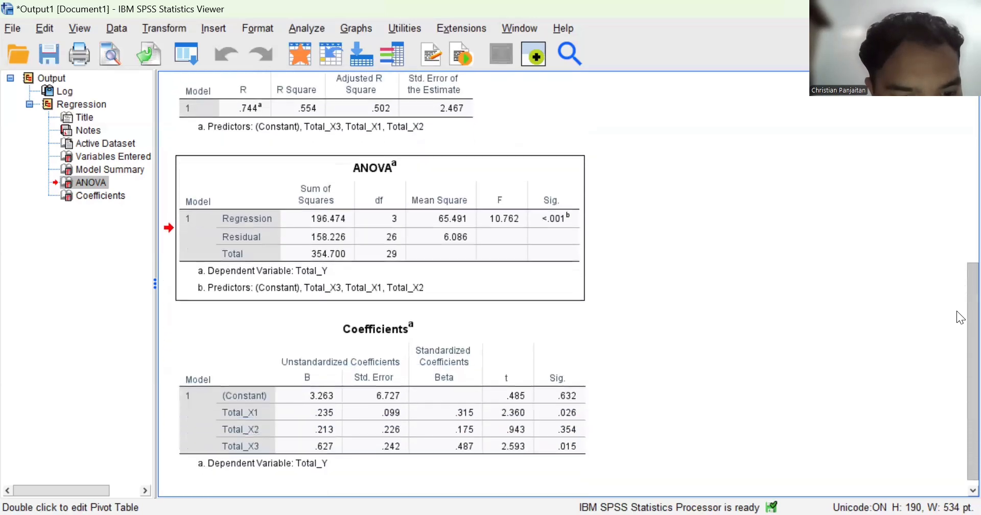